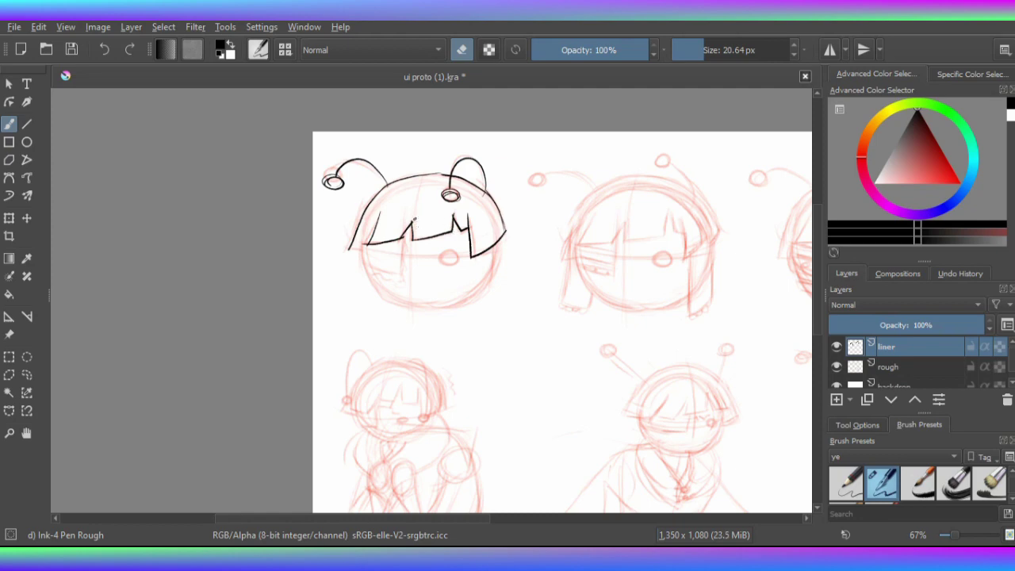
Ink the face outline, round eye and striped eyepatch of the top-row head that already has inked hair and antennae.
{"action": "key", "text": "e"}
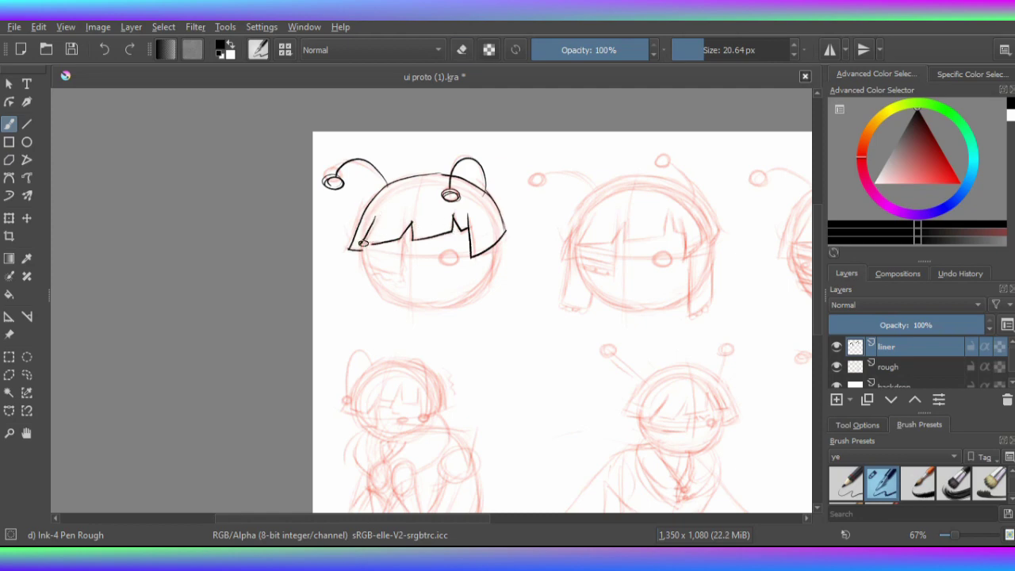
{"action": "left_click_drag", "start_coordinate": [499, 248], "coordinate": [362, 246]}
{"action": "left_click_drag", "start_coordinate": [434, 250], "coordinate": [457, 268]}
{"action": "left_click_drag", "start_coordinate": [403, 230], "coordinate": [403, 279]}
{"action": "key", "text": "m"}
{"action": "right_click", "coordinate": [374, 290]}
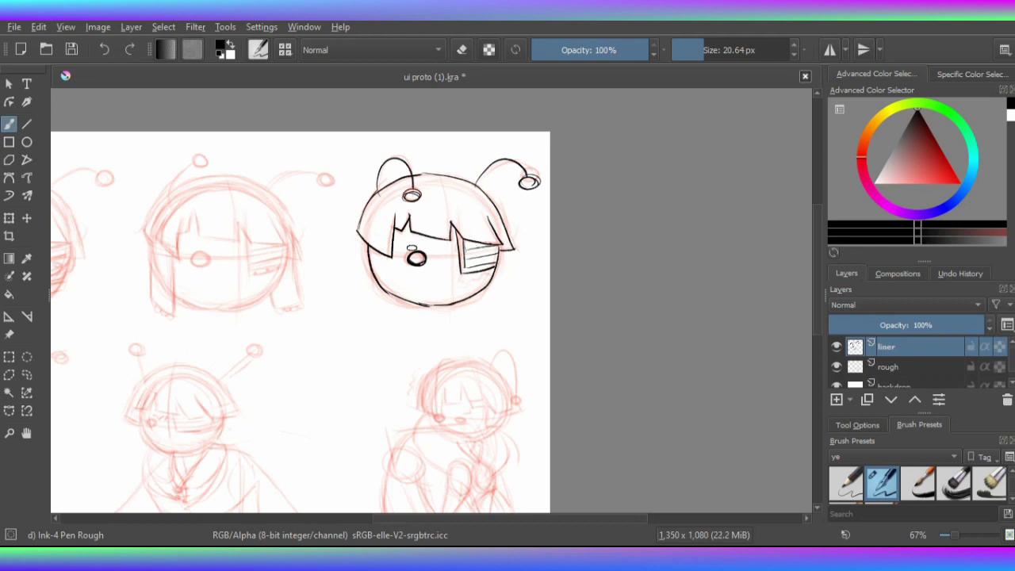
Ink short strand lines through the fringe of the same top-row head.
{"action": "left_click_drag", "start_coordinate": [469, 206], "coordinate": [472, 240]}
{"action": "left_click_drag", "start_coordinate": [428, 207], "coordinate": [430, 237]}
{"action": "left_click_drag", "start_coordinate": [373, 205], "coordinate": [374, 246]}
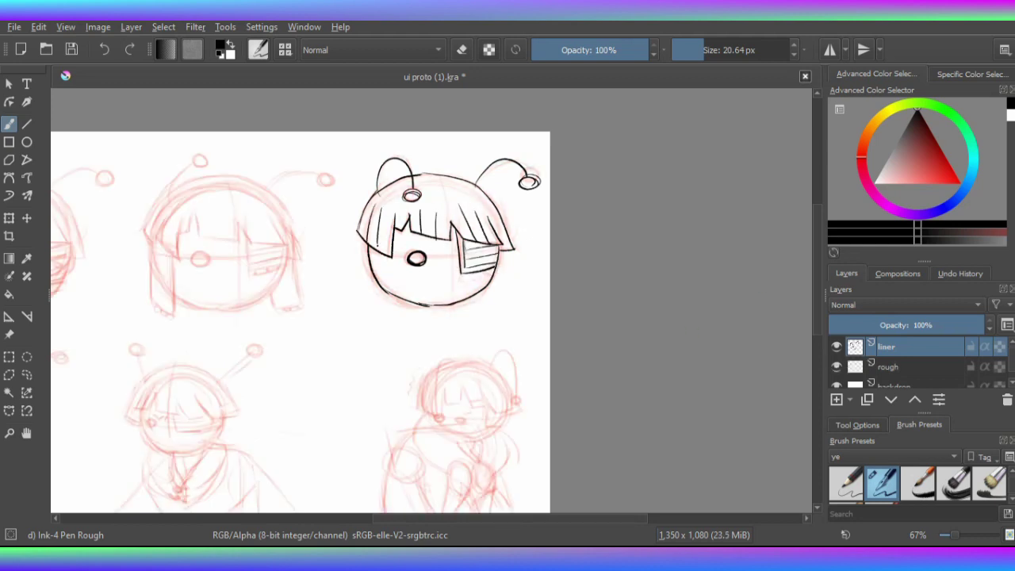
Ink the jagged fringe of the bottom-row standing figure with its hands held low in front.
{"action": "left_click_drag", "start_coordinate": [397, 317], "coordinate": [579, 222]}
{"action": "left_click_drag", "start_coordinate": [139, 290], "coordinate": [318, 218]}
{"action": "left_click_drag", "start_coordinate": [314, 216], "coordinate": [311, 245]}
{"action": "left_click_drag", "start_coordinate": [315, 230], "coordinate": [353, 229]}
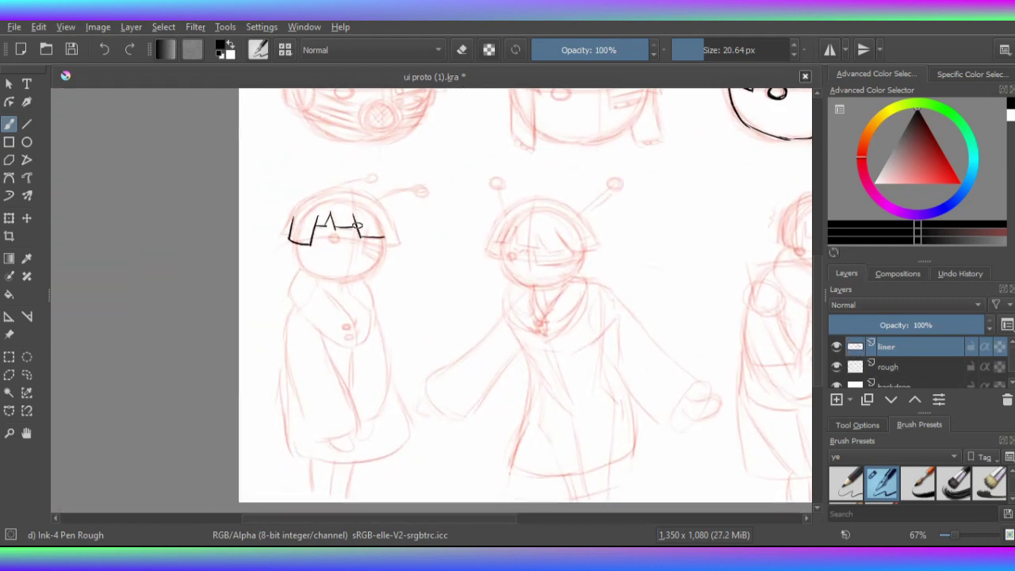
{"action": "left_click_drag", "start_coordinate": [301, 199], "coordinate": [279, 235]}
{"action": "key", "text": "ctrl+z"}
Ink that standing figure's hair outline, face, round eye and striped eyepatch, checking the drawing in mirrored view.
{"action": "right_click", "coordinate": [362, 234]}
{"action": "key", "text": "m"}
{"action": "mouse_move", "coordinate": [583, 232]}
{"action": "left_mouse_down"}
{"action": "mouse_move", "coordinate": [485, 202]}
{"action": "mouse_move", "coordinate": [479, 237]}
{"action": "left_mouse_up"}
{"action": "key", "text": "m"}
{"action": "mouse_move", "coordinate": [358, 238]}
{"action": "left_mouse_down"}
{"action": "mouse_move", "coordinate": [369, 255]}
{"action": "mouse_move", "coordinate": [388, 258]}
{"action": "left_mouse_up"}
{"action": "right_click", "coordinate": [378, 265]}
{"action": "key", "text": "m"}
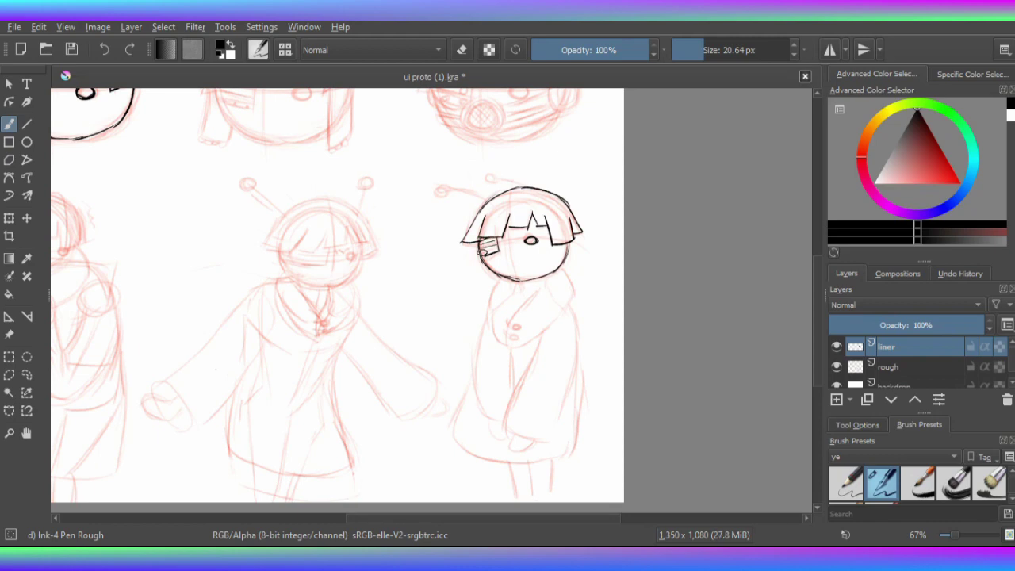
Ink the two curved antennae with round tips on the standing figure's head.
{"action": "key", "text": "m"}
{"action": "left_click_drag", "start_coordinate": [327, 190], "coordinate": [364, 175]}
{"action": "left_click_drag", "start_coordinate": [363, 171], "coordinate": [367, 172]}
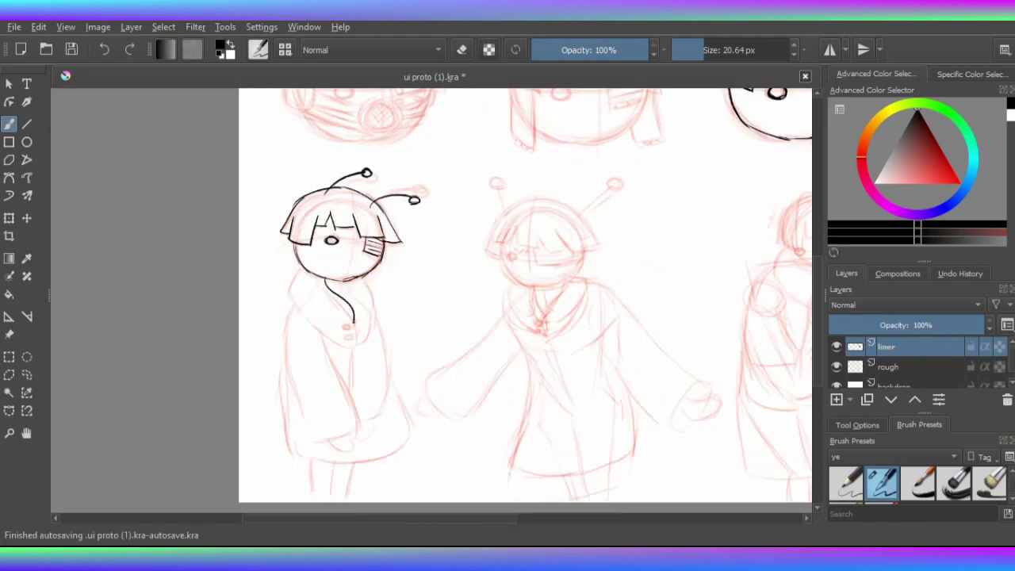
Ink the rounded coat collar below the standing figure's face, with its V-shaped opening and two buttons.
{"action": "left_click_drag", "start_coordinate": [298, 266], "coordinate": [363, 338]}
{"action": "key", "text": "m"}
{"action": "key", "text": "m"}
{"action": "key", "text": "e"}
{"action": "key", "text": "e"}
{"action": "left_click_drag", "start_coordinate": [345, 303], "coordinate": [355, 309]}
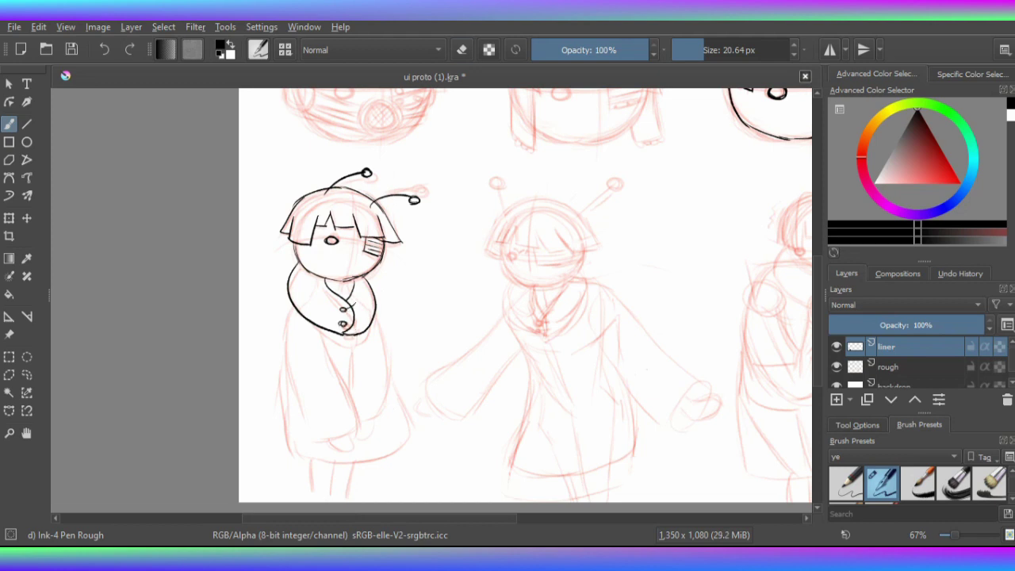
Ink the standing figure's two long hanging sleeves and the hands below the cuffs, undoing poor strokes.
{"action": "mouse_move", "coordinate": [288, 302]}
{"action": "left_mouse_down"}
{"action": "mouse_move", "coordinate": [312, 437]}
{"action": "mouse_move", "coordinate": [350, 339]}
{"action": "mouse_move", "coordinate": [388, 423]}
{"action": "left_mouse_up"}
{"action": "right_click", "coordinate": [396, 329]}
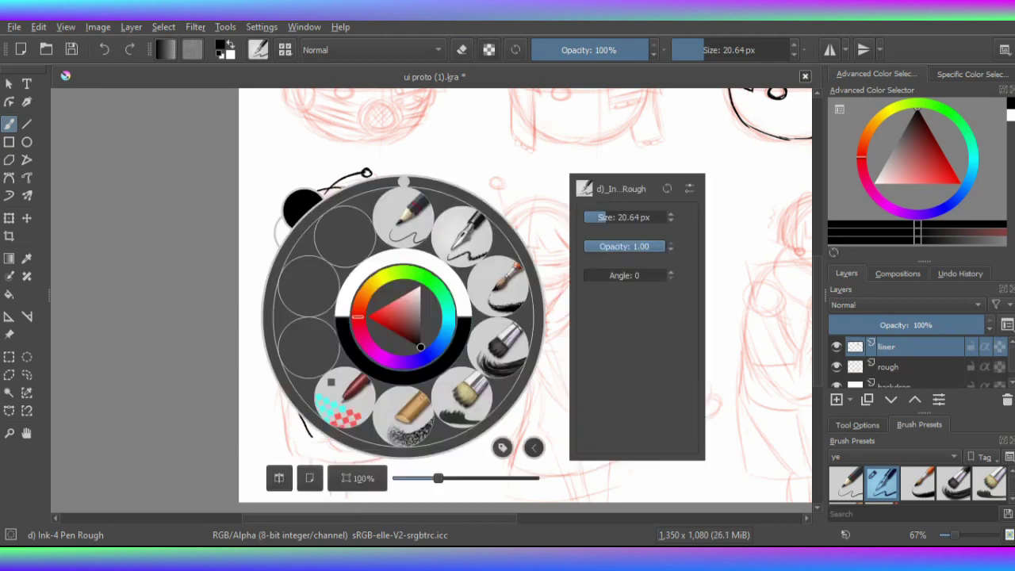
{"action": "key", "text": "m"}
{"action": "key", "text": "ctrl+z"}
{"action": "key", "text": "ctrl+z"}
{"action": "mouse_move", "coordinate": [538, 340]}
{"action": "left_mouse_down"}
{"action": "mouse_move", "coordinate": [517, 434]}
{"action": "mouse_move", "coordinate": [548, 437]}
{"action": "left_mouse_up"}
{"action": "mouse_move", "coordinate": [476, 312]}
{"action": "left_mouse_down"}
{"action": "mouse_move", "coordinate": [471, 401]}
{"action": "mouse_move", "coordinate": [506, 435]}
{"action": "left_mouse_up"}
{"action": "key", "text": "ctrl+z"}
{"action": "key", "text": "ctrl+z"}
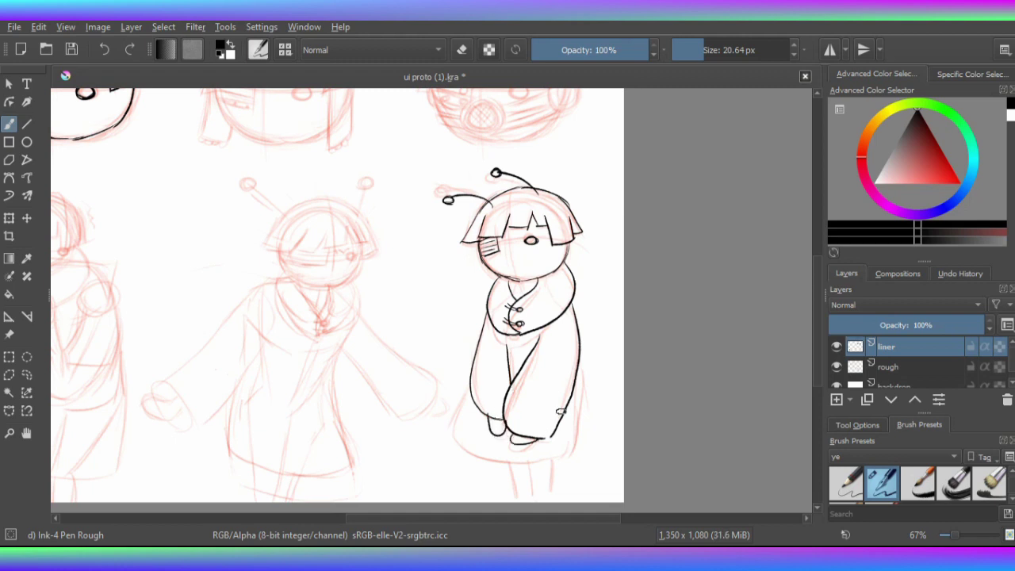
Ink the flared sides and curved hem of the standing figure's coat, checking it in mirrored view.
{"action": "key", "text": "ctrl+z"}
{"action": "key", "text": "m"}
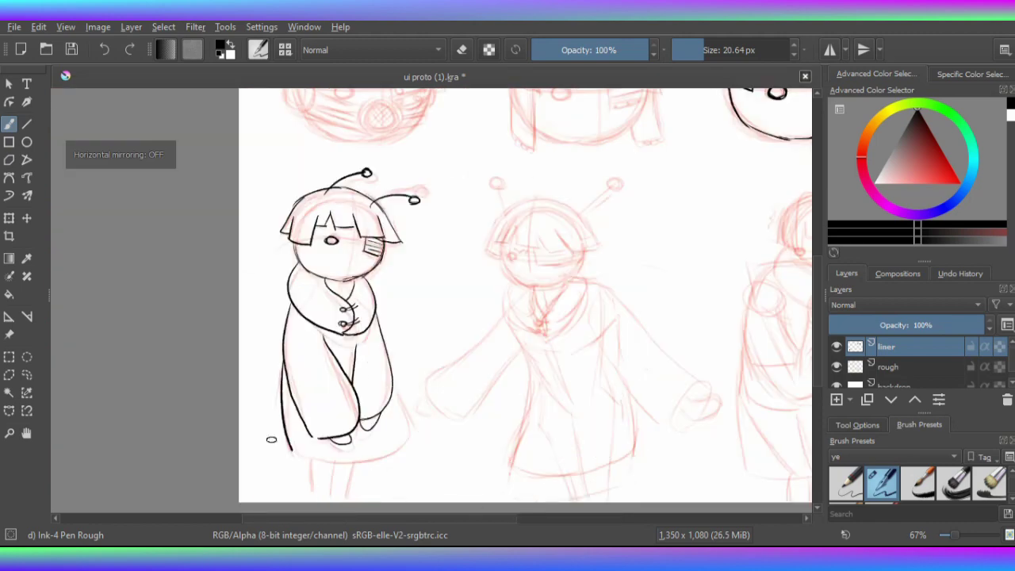
{"action": "right_click", "coordinate": [410, 318]}
{"action": "left_click", "coordinate": [285, 478]}
{"action": "right_click", "coordinate": [464, 318]}
{"action": "left_click", "coordinate": [339, 477]}
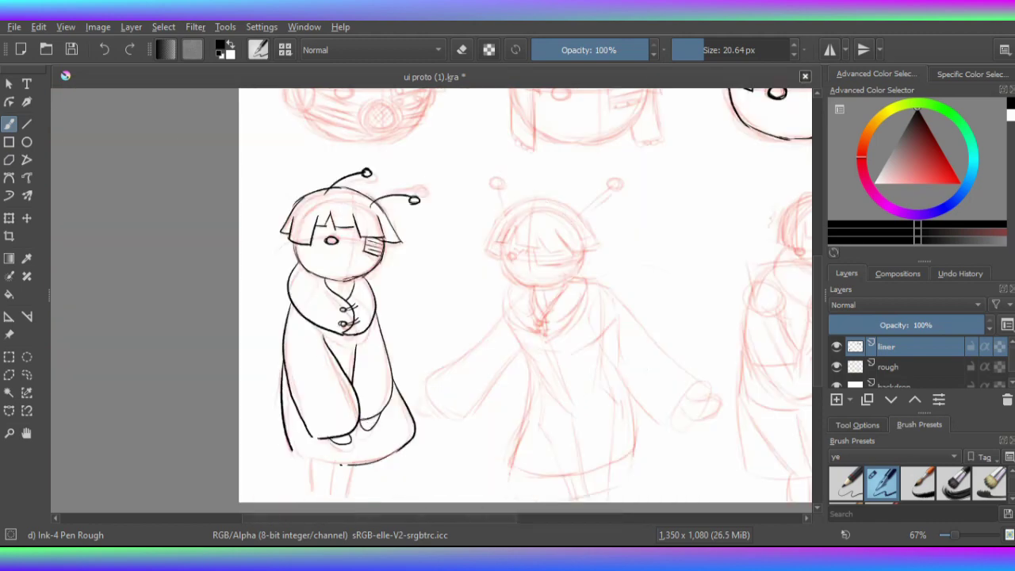
Ink the standing figure's legs from the coat hem down to the canvas edge.
{"action": "left_click_drag", "start_coordinate": [315, 460], "coordinate": [309, 501]}
{"action": "left_click_drag", "start_coordinate": [332, 468], "coordinate": [330, 501]}
{"action": "left_click_drag", "start_coordinate": [350, 464], "coordinate": [349, 502]}
Ink the jagged fringe of the middle bottom-row figure with outstretched arms.
{"action": "left_click_drag", "start_coordinate": [433, 270], "coordinate": [372, 282]}
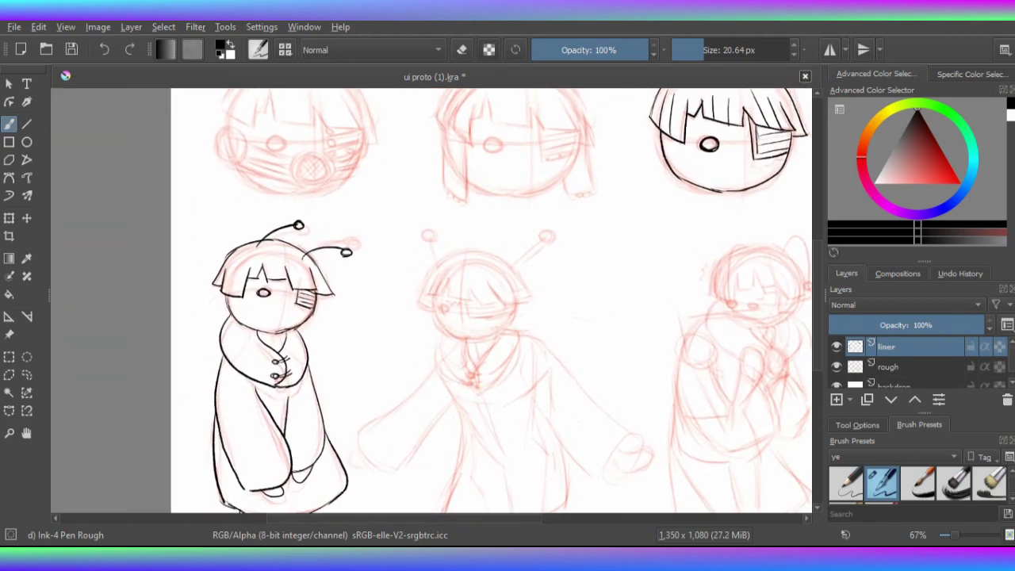
{"action": "scroll", "coordinate": [371, 283], "scroll_direction": "up", "scroll_amount": 3}
{"action": "scroll", "coordinate": [371, 282], "scroll_direction": "down", "scroll_amount": 3}
{"action": "left_click_drag", "start_coordinate": [452, 238], "coordinate": [457, 257]}
{"action": "left_click_drag", "start_coordinate": [468, 244], "coordinate": [512, 264]}
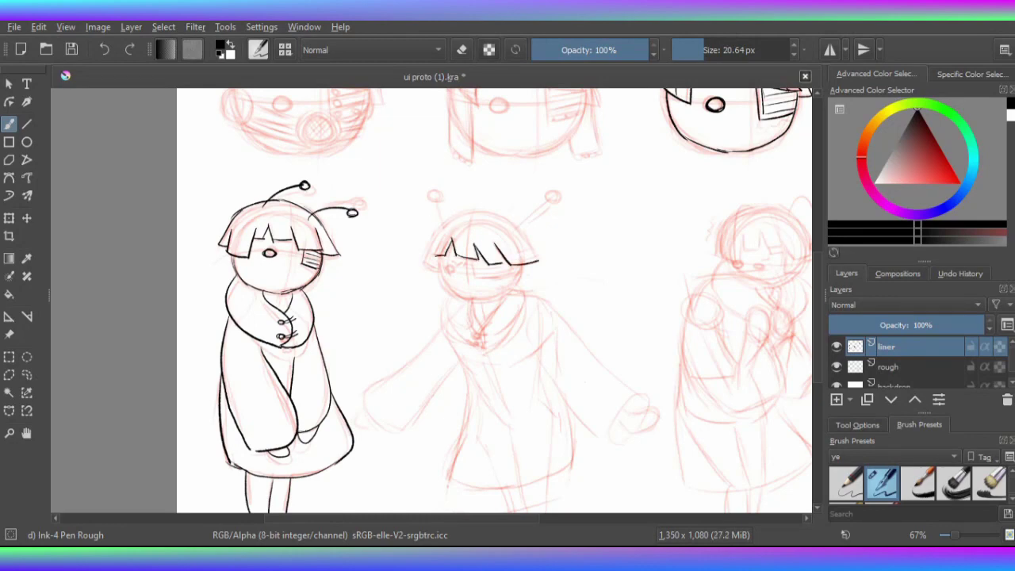
{"action": "key", "text": "ctrl+z"}
Ink the middle figure's head, face, antennae, collar, spread sleeves, coat and legs, checking the drawing in mirrored view.
{"action": "right_click", "coordinate": [457, 223]}
{"action": "left_click", "coordinate": [345, 405]}
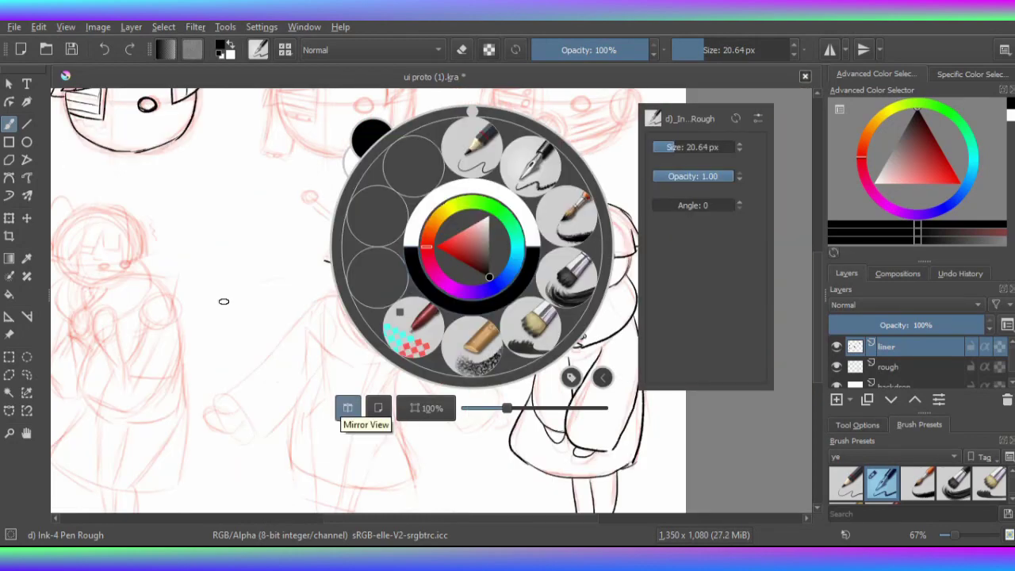
{"action": "left_click", "coordinate": [349, 229]}
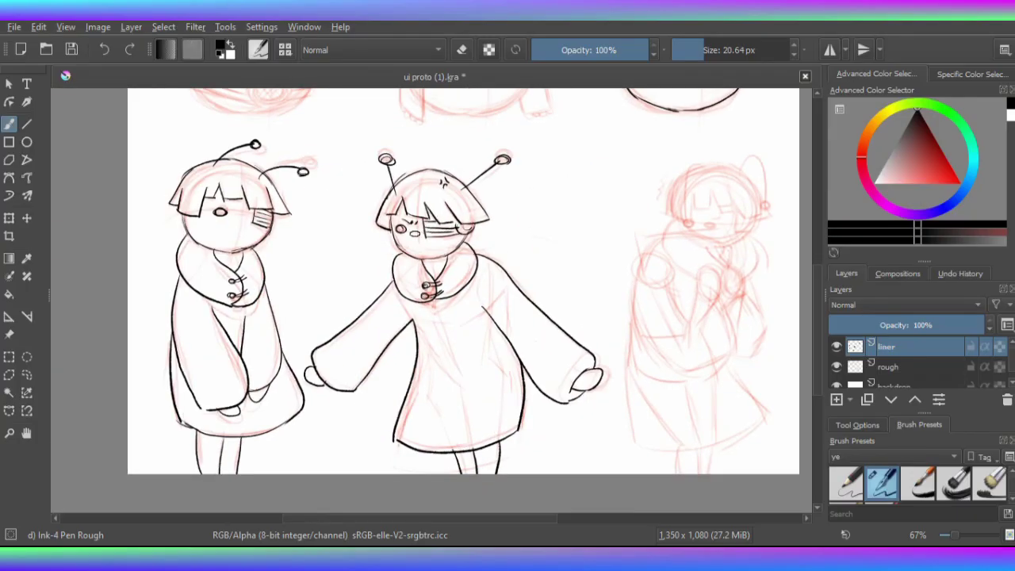
Ink the fringe, hair outline, face, eyepatch and drooping antennae of the remaining bottom-row figure with raised hands.
{"action": "scroll", "coordinate": [587, 236], "scroll_direction": "right", "scroll_amount": 2}
{"action": "scroll", "coordinate": [587, 235], "scroll_direction": "up", "scroll_amount": 1}
{"action": "scroll", "coordinate": [587, 236], "scroll_direction": "down", "scroll_amount": 1}
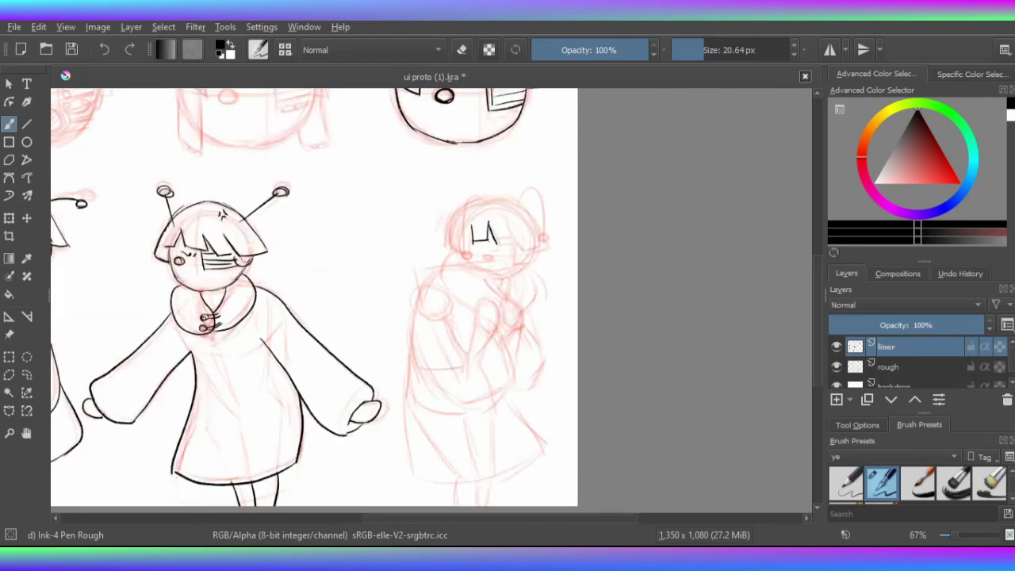
{"action": "scroll", "coordinate": [518, 205], "scroll_direction": "left", "scroll_amount": 5}
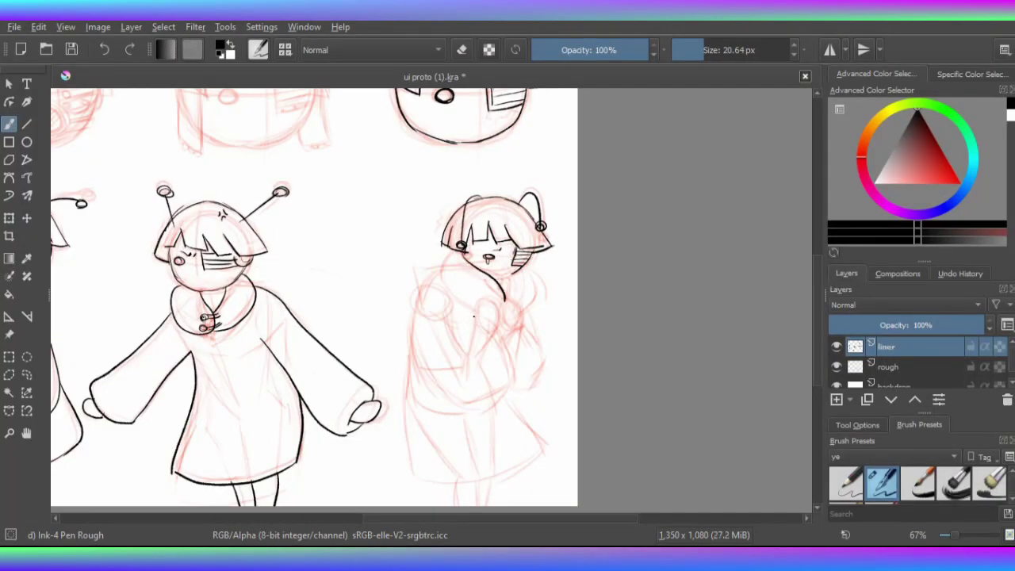
Ink the near hand and sleeve of the figure with raised hands, along with its near collar and back outline.
{"action": "left_click_drag", "start_coordinate": [473, 316], "coordinate": [509, 386]}
{"action": "left_click_drag", "start_coordinate": [454, 316], "coordinate": [459, 379]}
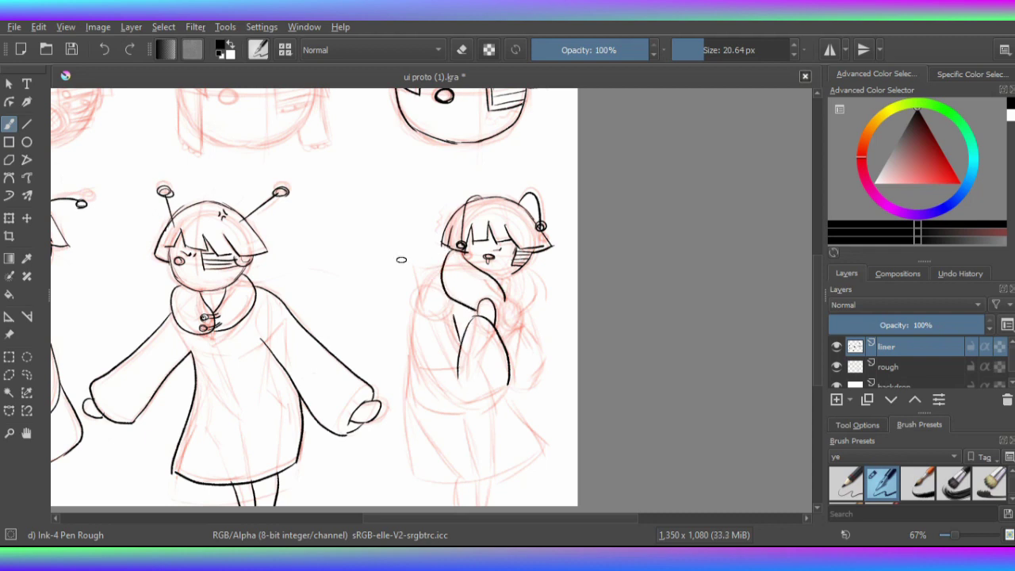
{"action": "left_click_drag", "start_coordinate": [441, 268], "coordinate": [405, 365]}
{"action": "left_click_drag", "start_coordinate": [506, 384], "coordinate": [457, 408]}
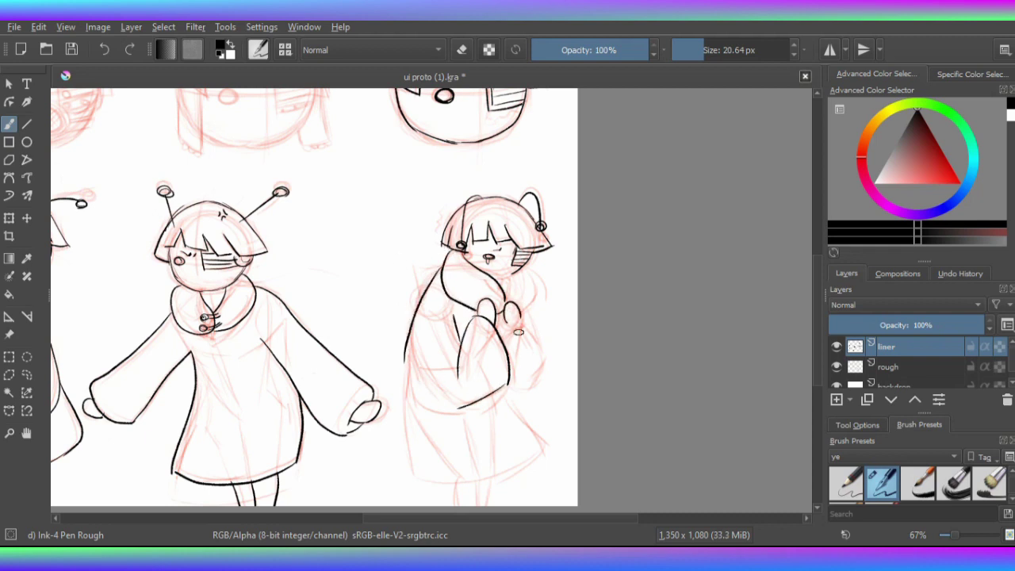
Ink the far hand and sleeve of the same figure and close the far side of its collar.
{"action": "mouse_move", "coordinate": [510, 317]}
{"action": "left_mouse_down"}
{"action": "mouse_move", "coordinate": [533, 308]}
{"action": "mouse_move", "coordinate": [536, 341]}
{"action": "left_mouse_up"}
{"action": "key", "text": "ctrl+z"}
{"action": "left_click_drag", "start_coordinate": [524, 268], "coordinate": [530, 306]}
{"action": "left_click_drag", "start_coordinate": [505, 287], "coordinate": [513, 290]}
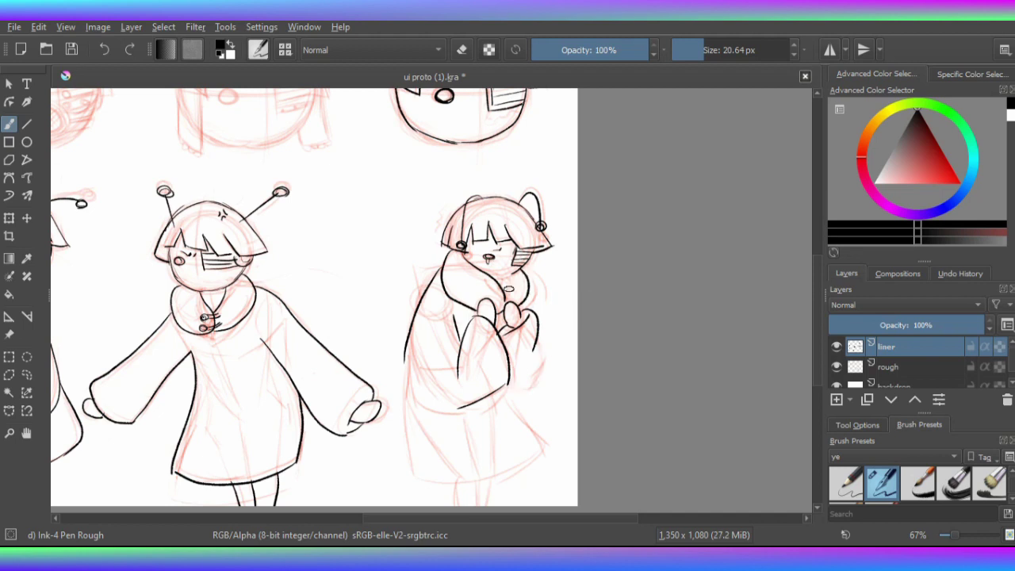
{"action": "left_click_drag", "start_coordinate": [537, 349], "coordinate": [531, 376]}
{"action": "left_click_drag", "start_coordinate": [529, 339], "coordinate": [514, 387]}
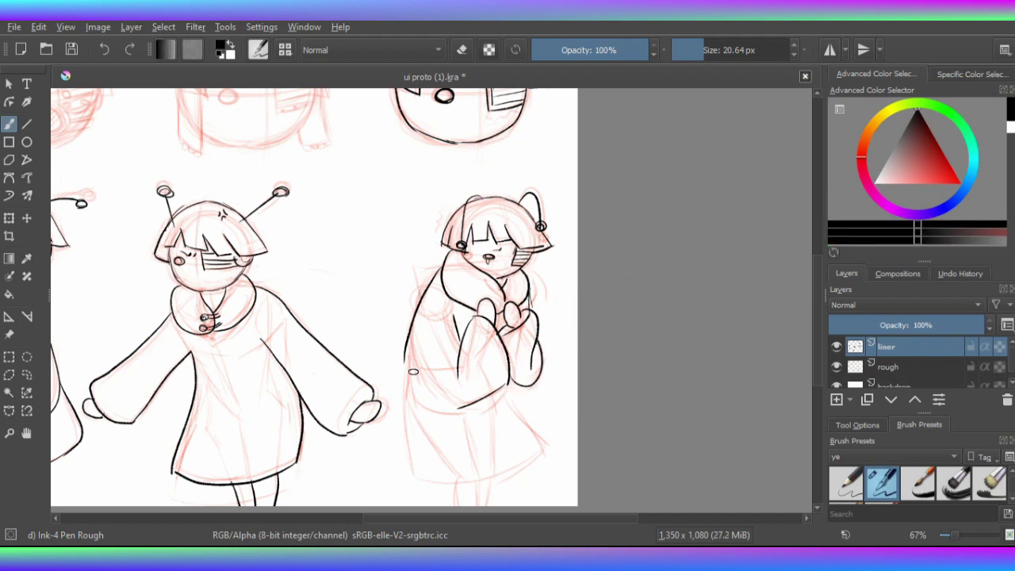
Ink the back edge, front edge and curved hem of the coat on the figure with raised hands.
{"action": "left_click_drag", "start_coordinate": [407, 346], "coordinate": [412, 480]}
{"action": "key", "text": "m"}
{"action": "left_click_drag", "start_coordinate": [345, 396], "coordinate": [323, 445]}
{"action": "key", "text": "m"}
{"action": "scroll", "coordinate": [520, 341], "scroll_direction": "down", "scroll_amount": 2}
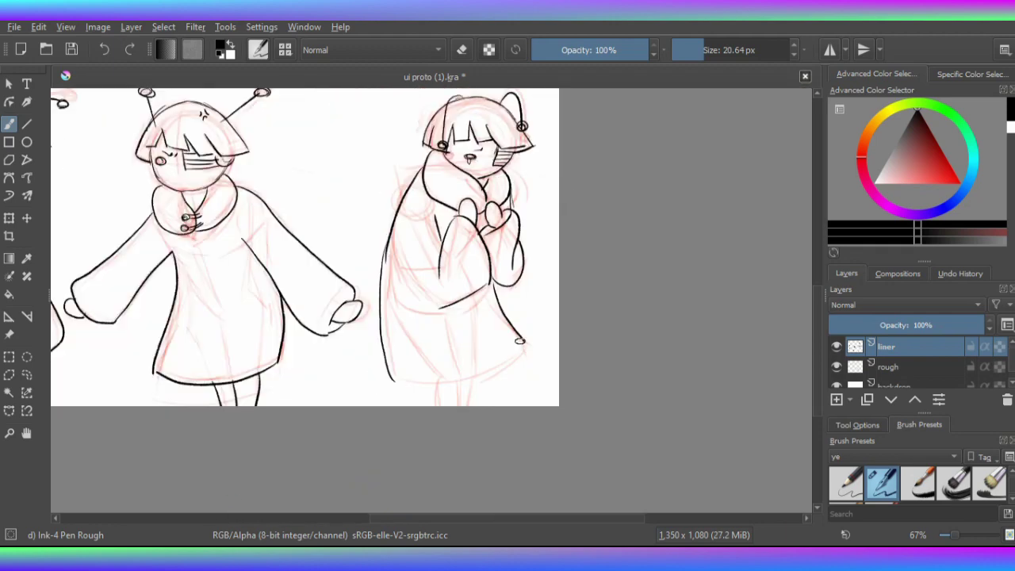
{"action": "left_click_drag", "start_coordinate": [519, 341], "coordinate": [390, 387]}
{"action": "key", "text": "ctrl+z"}
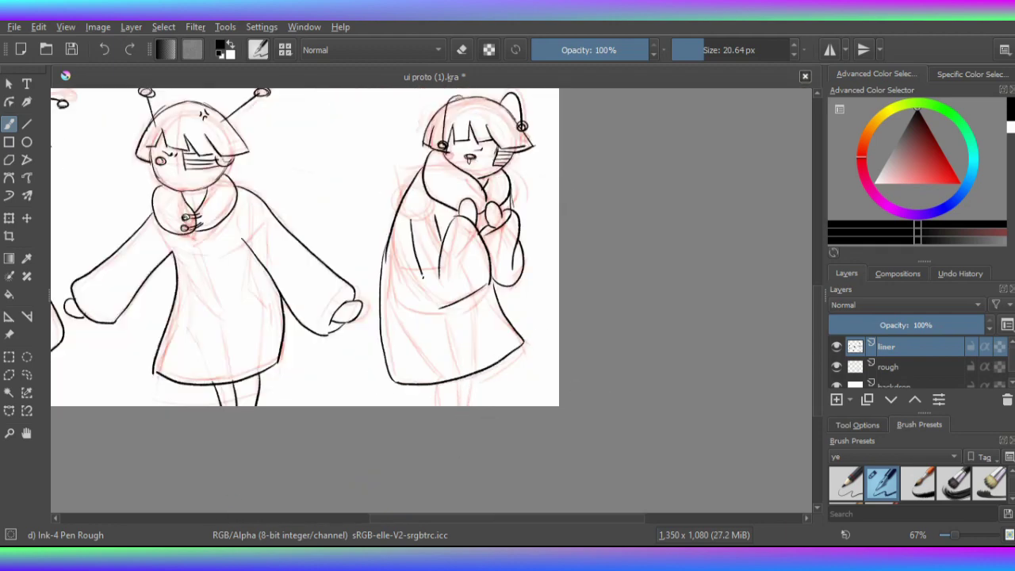
Ink the near sleeve's inner edge and the legs of the figure with raised hands.
{"action": "left_click_drag", "start_coordinate": [400, 217], "coordinate": [428, 300]}
{"action": "scroll", "coordinate": [475, 386], "scroll_direction": "down", "scroll_amount": 2}
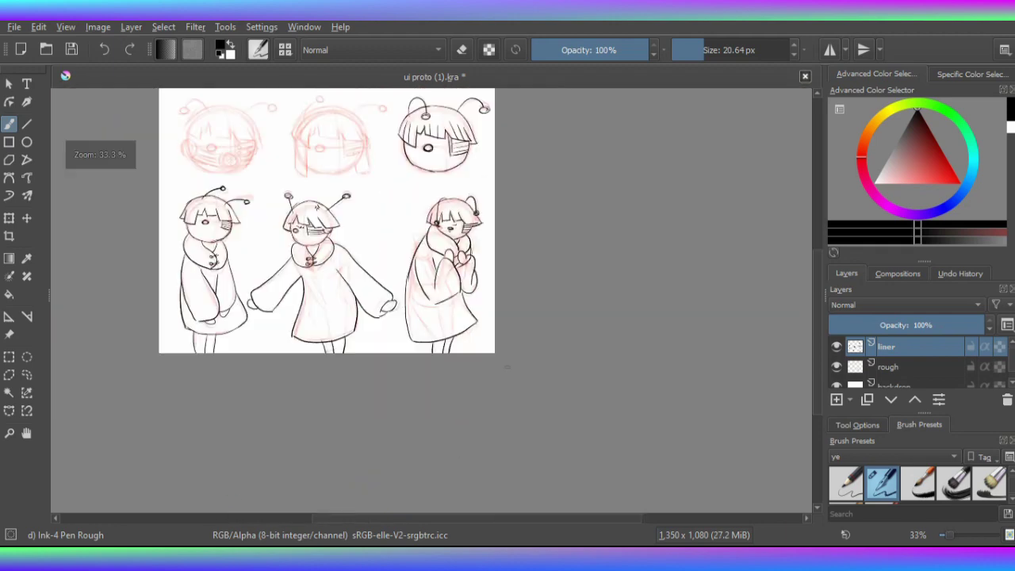
{"action": "left_click_drag", "start_coordinate": [475, 385], "coordinate": [573, 467]}
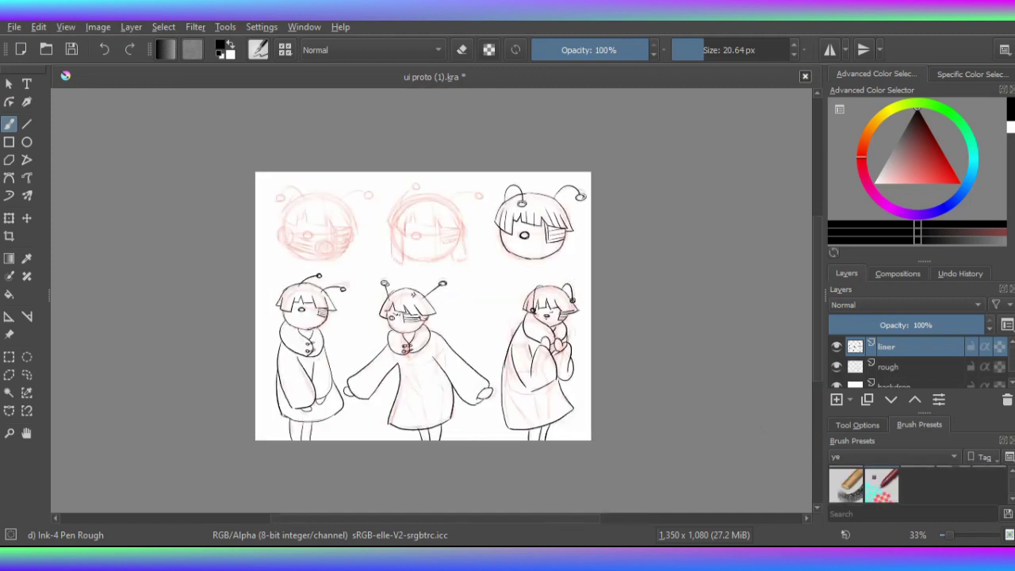
Add a paint layer named "bfffff" and choose the Bristles-3 Large Smooth brush.
{"action": "key", "text": "Insert"}
{"action": "key", "text": "period"}
{"action": "key", "text": "period"}
{"action": "key", "text": "period"}
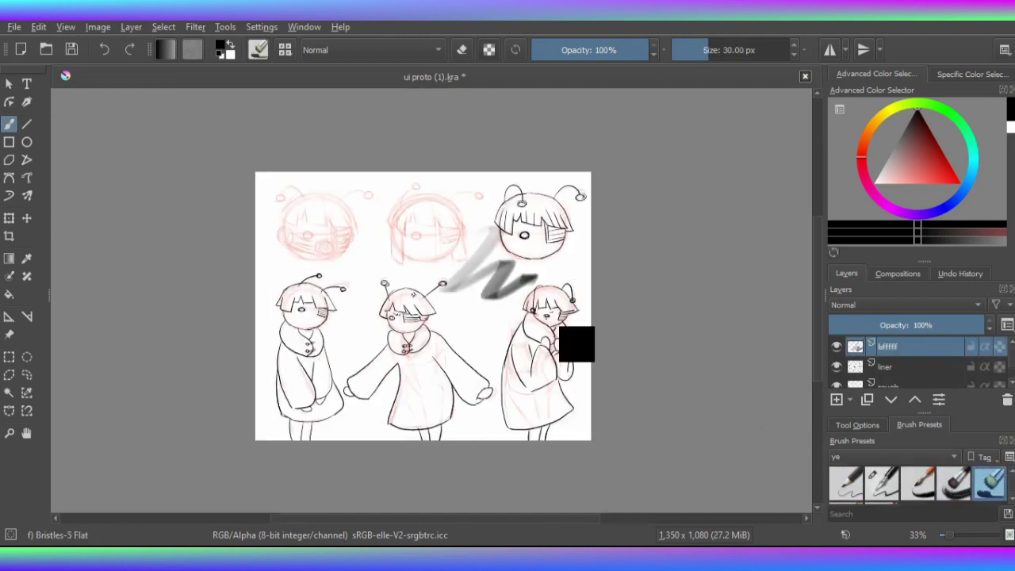
{"action": "key", "text": "comma"}
{"action": "key", "text": "comma"}
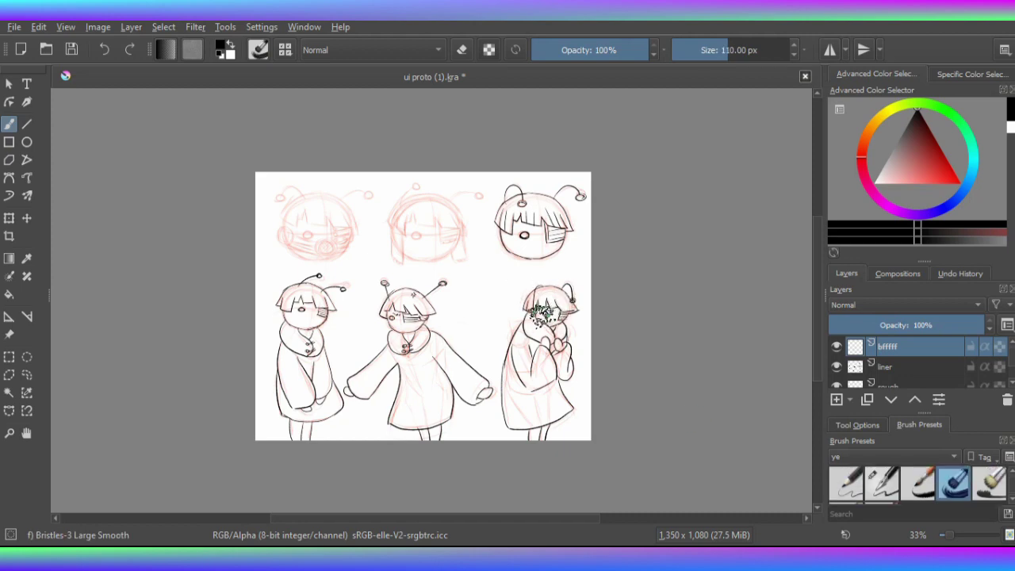
Paint the inked top-row head's hair teal with the 110 px bristle brush.
{"action": "key", "text": "plus"}
{"action": "key", "text": "plus"}
{"action": "left_click_drag", "start_coordinate": [549, 340], "coordinate": [347, 434]}
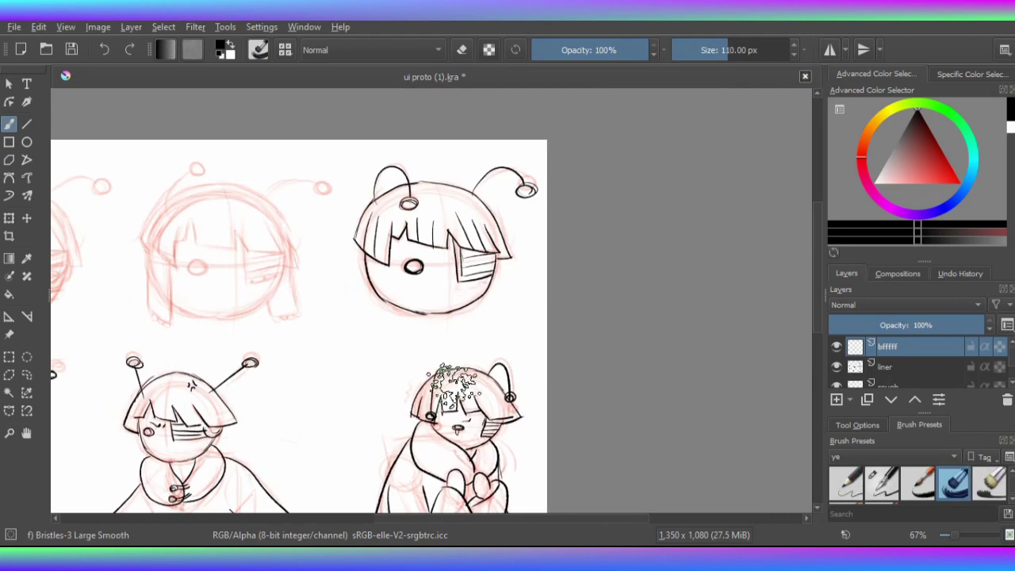
{"action": "left_click", "coordinate": [948, 177]}
{"action": "left_click_drag", "start_coordinate": [381, 216], "coordinate": [476, 214]}
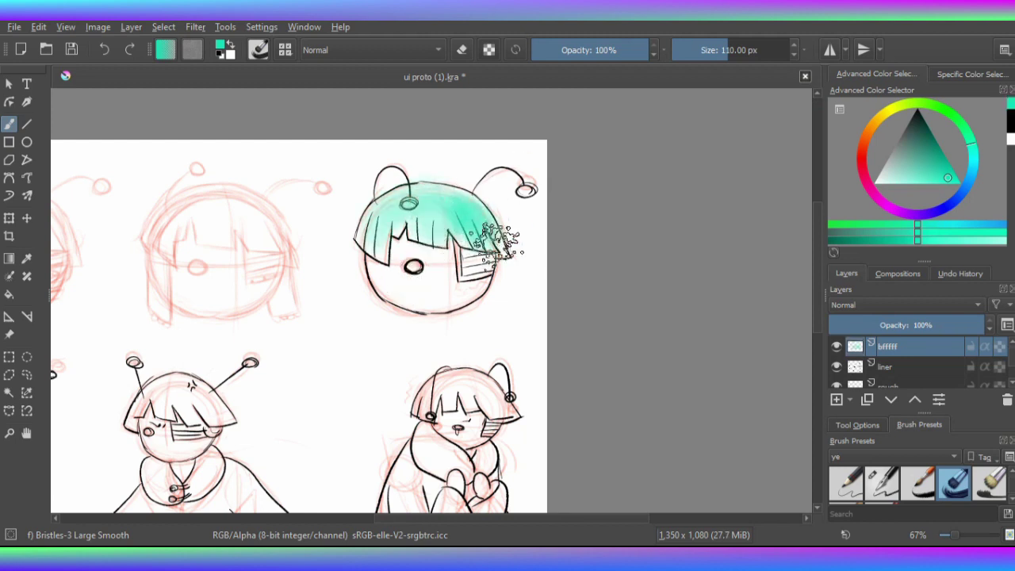
Reduce the brush size and tint the outer antenna tip of the top-row head with light teal sampled from the hair.
{"action": "left_click_drag", "start_coordinate": [431, 170], "coordinate": [405, 170], "text": "shift"}
{"action": "left_click", "coordinate": [417, 202], "text": "ctrl"}
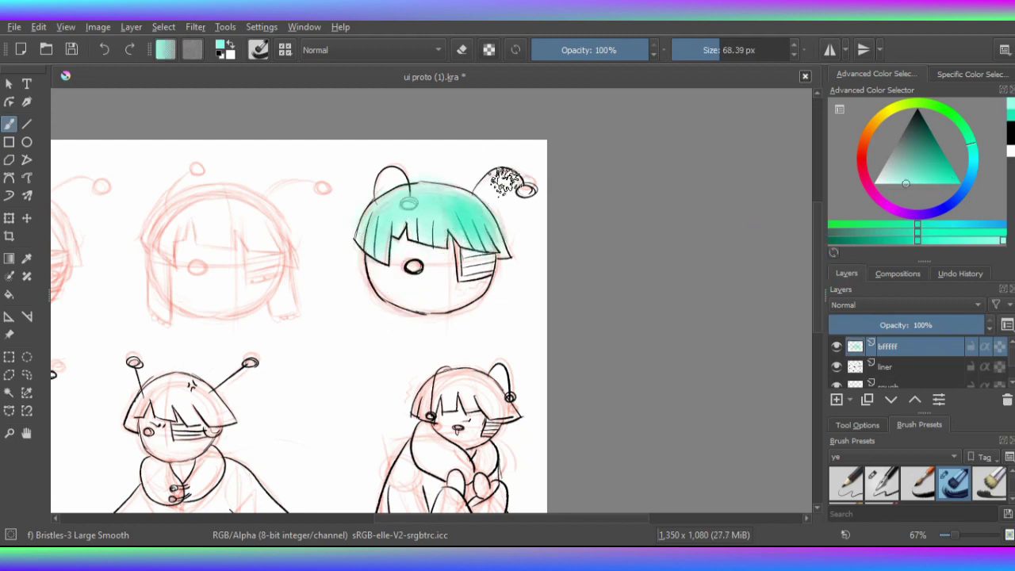
{"action": "mouse_move", "coordinate": [522, 199]}
{"action": "left_mouse_down"}
{"action": "mouse_move", "coordinate": [526, 189]}
{"action": "mouse_move", "coordinate": [477, 225]}
{"action": "left_mouse_up"}
{"action": "left_click", "coordinate": [528, 190], "text": "ctrl"}
{"action": "left_click", "coordinate": [499, 199], "text": "ctrl"}
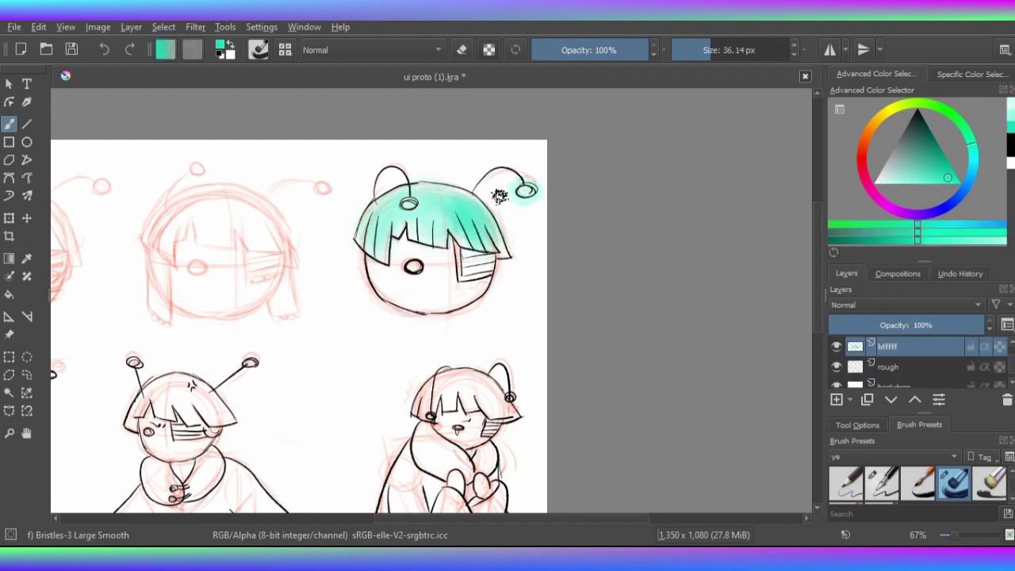
Dab teal, pale teal and yellow swatches between the rough heads and paint the inked head's eye yellow.
{"action": "mouse_move", "coordinate": [397, 226]}
{"action": "left_mouse_down", "text": "shift"}
{"action": "mouse_move", "coordinate": [496, 238]}
{"action": "mouse_move", "coordinate": [426, 216]}
{"action": "mouse_move", "coordinate": [621, 191]}
{"action": "left_mouse_up", "text": "shift"}
{"action": "key", "text": "x"}
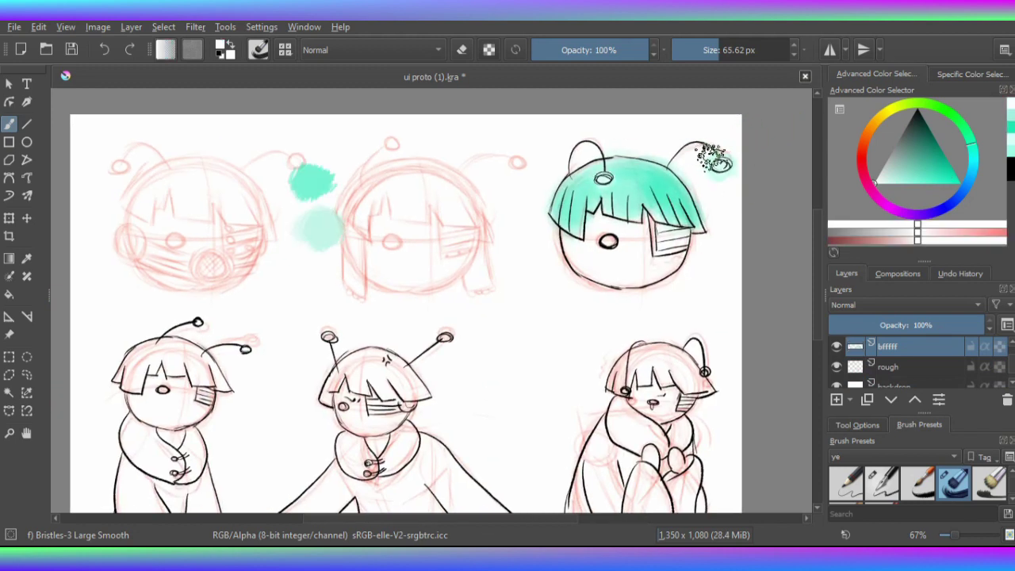
{"action": "left_click", "coordinate": [261, 208]}
{"action": "left_click", "coordinate": [609, 240]}
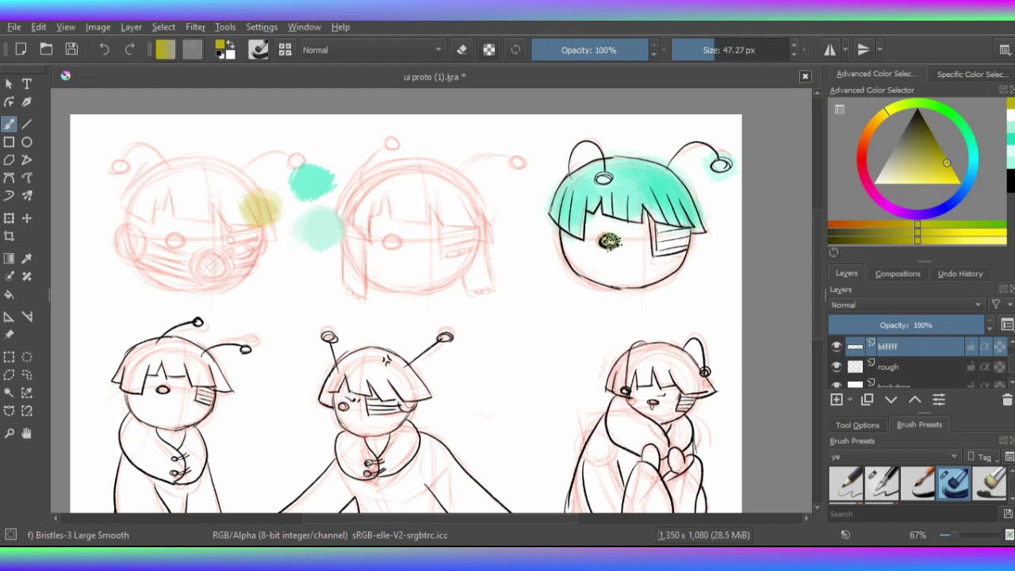
Dab a light grey swatch beside the teal ones and paint the inked head's striped eyepatch light grey.
{"action": "left_click", "coordinate": [790, 154]}
{"action": "left_click_drag", "start_coordinate": [353, 190], "coordinate": [383, 181]}
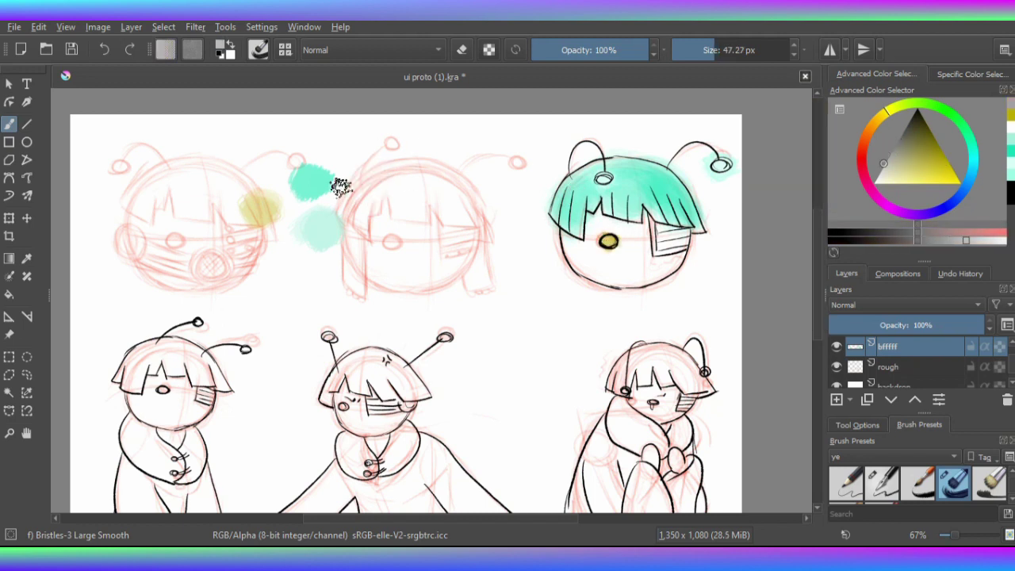
{"action": "left_click", "coordinate": [349, 189], "text": "ctrl"}
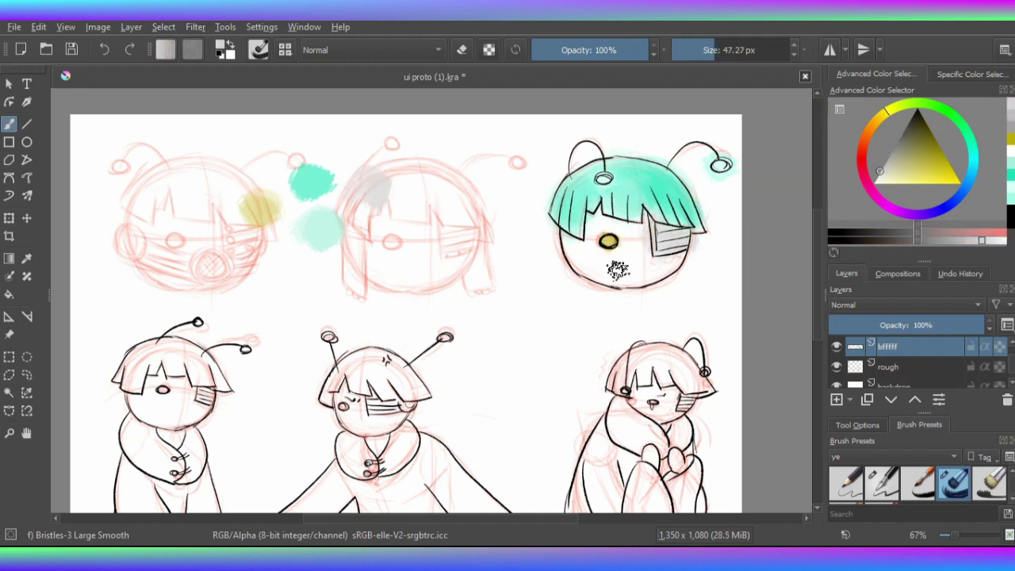
Erase the yellow from the top-row inked head's eye, repaint it grey, and add a matching grey swatch on the neighbouring rough head.
{"action": "key", "text": "e"}
{"action": "left_click", "coordinate": [609, 240]}
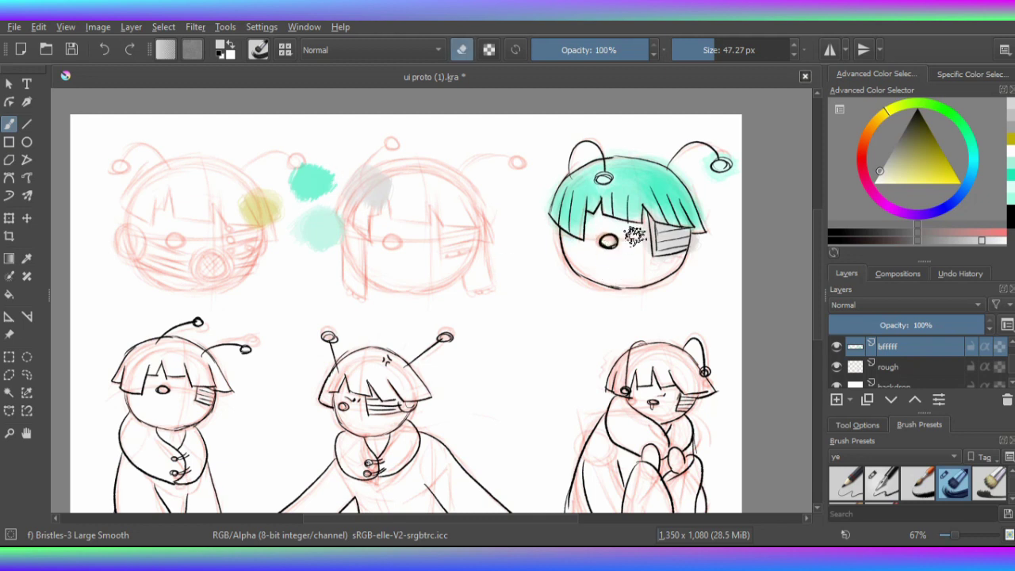
{"action": "key", "text": "e"}
{"action": "left_click", "coordinate": [314, 179], "text": "ctrl"}
{"action": "left_click", "coordinate": [607, 240], "text": "ctrl"}
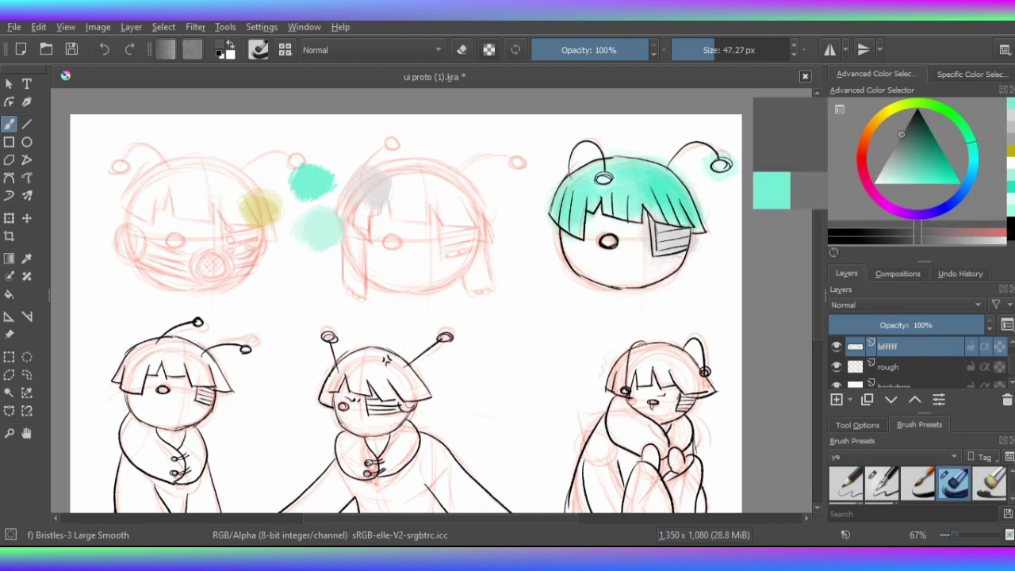
{"action": "key", "text": "bracketleft"}
{"action": "left_click", "coordinate": [621, 203], "text": "ctrl"}
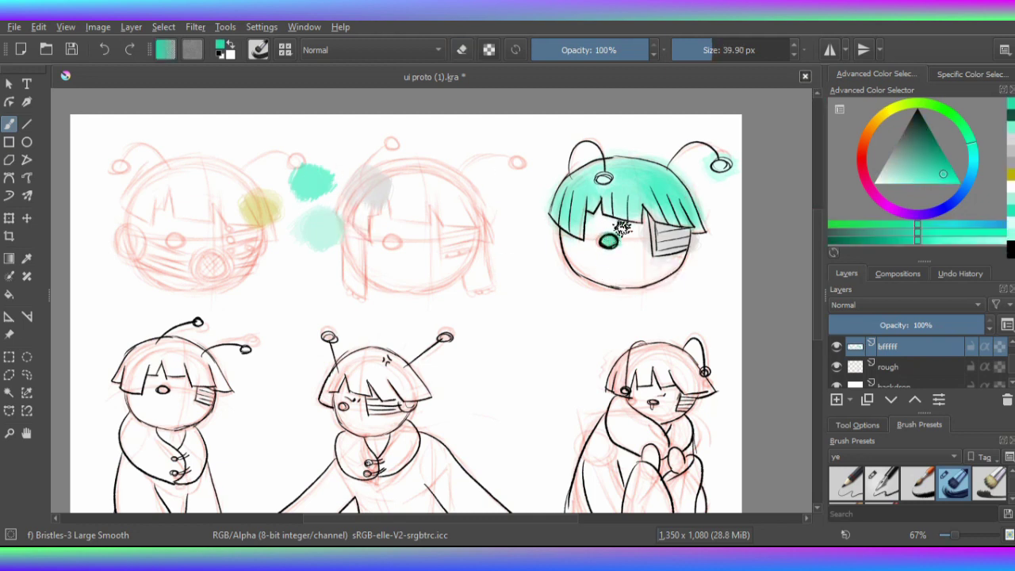
{"action": "left_click", "coordinate": [608, 241], "text": "ctrl"}
Paint the left standing figure's hair light teal with the bristle brush and undo the last stroke.
{"action": "mouse_move", "coordinate": [394, 218]}
{"action": "left_mouse_down"}
{"action": "mouse_move", "coordinate": [409, 224]}
{"action": "mouse_move", "coordinate": [431, 192]}
{"action": "mouse_move", "coordinate": [480, 165]}
{"action": "mouse_move", "coordinate": [541, 165]}
{"action": "left_mouse_up"}
{"action": "left_click", "coordinate": [430, 145], "text": "ctrl"}
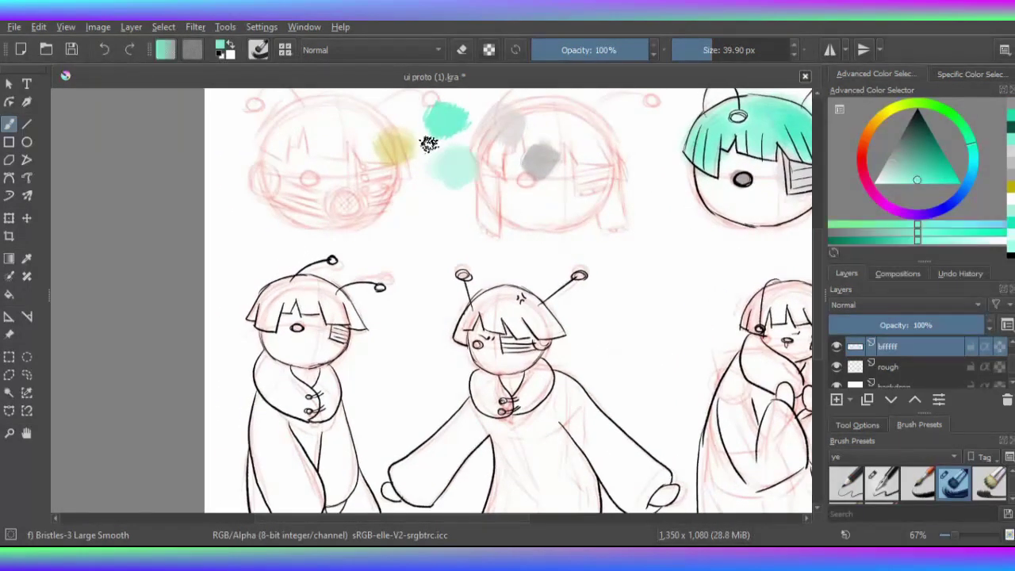
{"action": "mouse_move", "coordinate": [261, 309]}
{"action": "left_mouse_down"}
{"action": "mouse_move", "coordinate": [290, 290]}
{"action": "mouse_move", "coordinate": [349, 314]}
{"action": "left_mouse_up"}
{"action": "key", "text": "ctrl+z"}
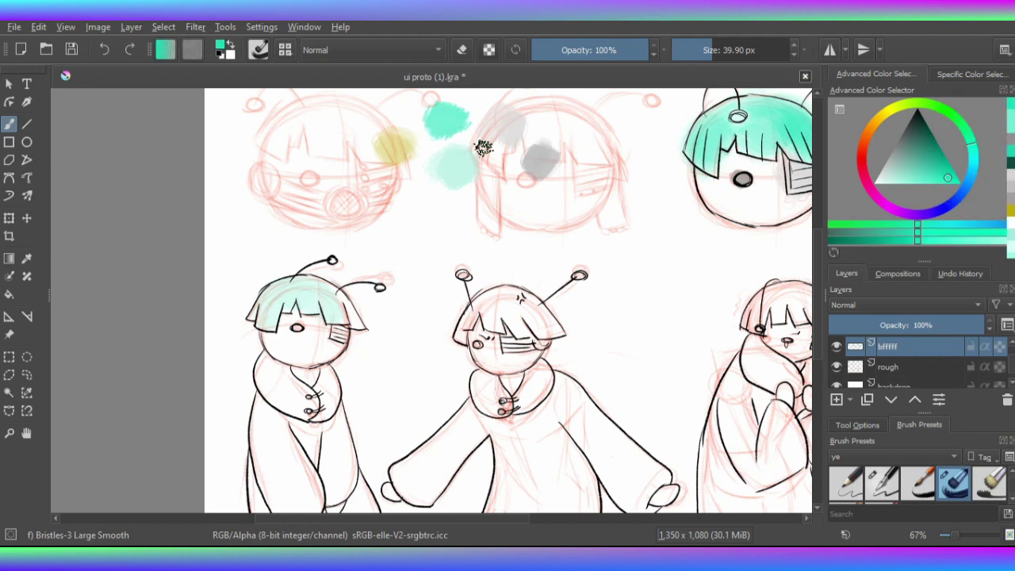
With Ink-4 Pen Rough, lay solid teal, light grey, mid grey, pale teal and yellow swatches between the middle and right standing figures.
{"action": "key", "text": "slash"}
{"action": "left_click_drag", "start_coordinate": [642, 252], "coordinate": [704, 276]}
{"action": "left_click", "coordinate": [680, 268], "text": "ctrl"}
{"action": "left_click_drag", "start_coordinate": [644, 287], "coordinate": [665, 302]}
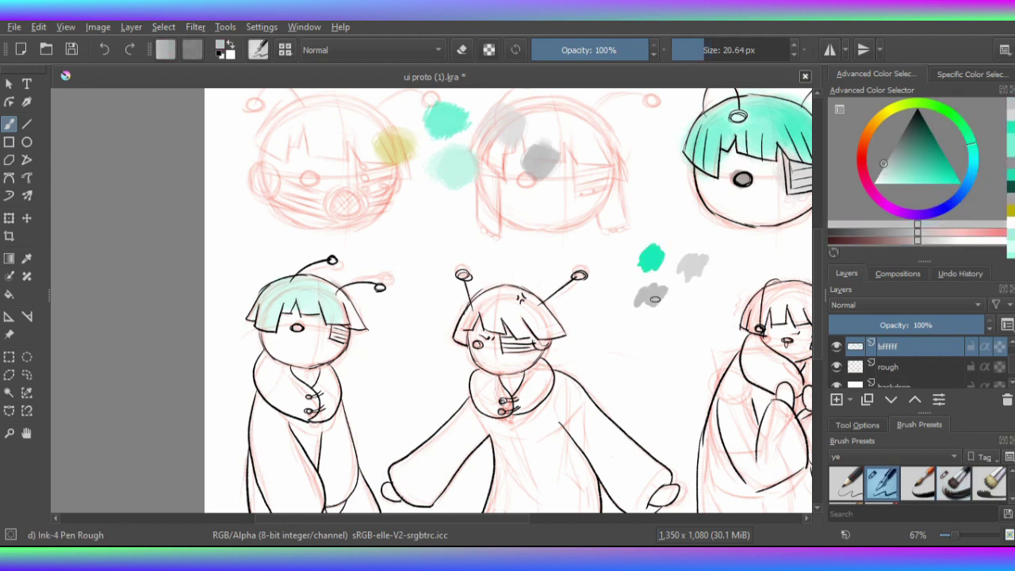
{"action": "left_click", "coordinate": [613, 291], "text": "ctrl"}
{"action": "left_click_drag", "start_coordinate": [605, 274], "coordinate": [705, 314]}
{"action": "left_click", "coordinate": [393, 144], "text": "ctrl"}
Return to the bristle brush and paint the standing figures' hair teal, using colour sampled from the solid swatch.
{"action": "key", "text": "slash"}
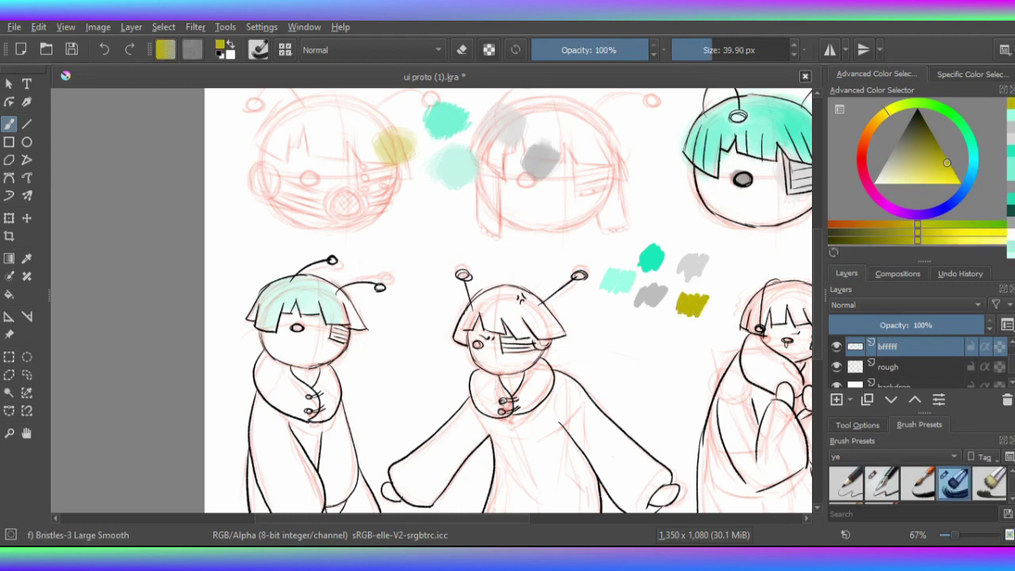
{"action": "left_click", "coordinate": [644, 264], "text": "ctrl"}
{"action": "mouse_move", "coordinate": [329, 305]}
{"action": "left_mouse_down"}
{"action": "mouse_move", "coordinate": [305, 292]}
{"action": "mouse_move", "coordinate": [268, 295]}
{"action": "mouse_move", "coordinate": [345, 294]}
{"action": "left_mouse_up"}
{"action": "left_click_drag", "start_coordinate": [464, 316], "coordinate": [537, 312]}
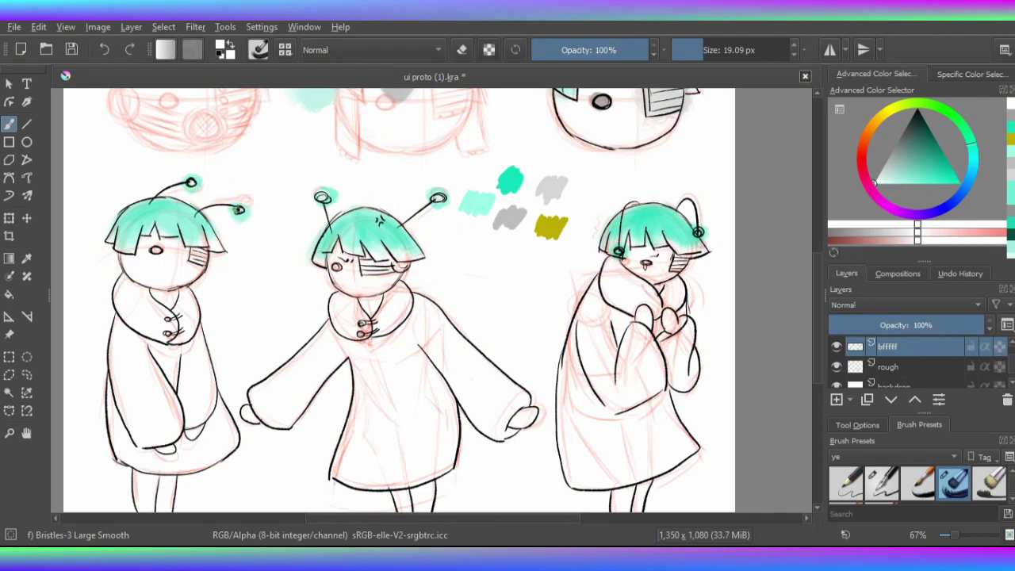
Tint the left and middle standing figures' eyes grey with the bristle brush at 19.09 px.
{"action": "left_click", "coordinate": [675, 245], "text": "ctrl"}
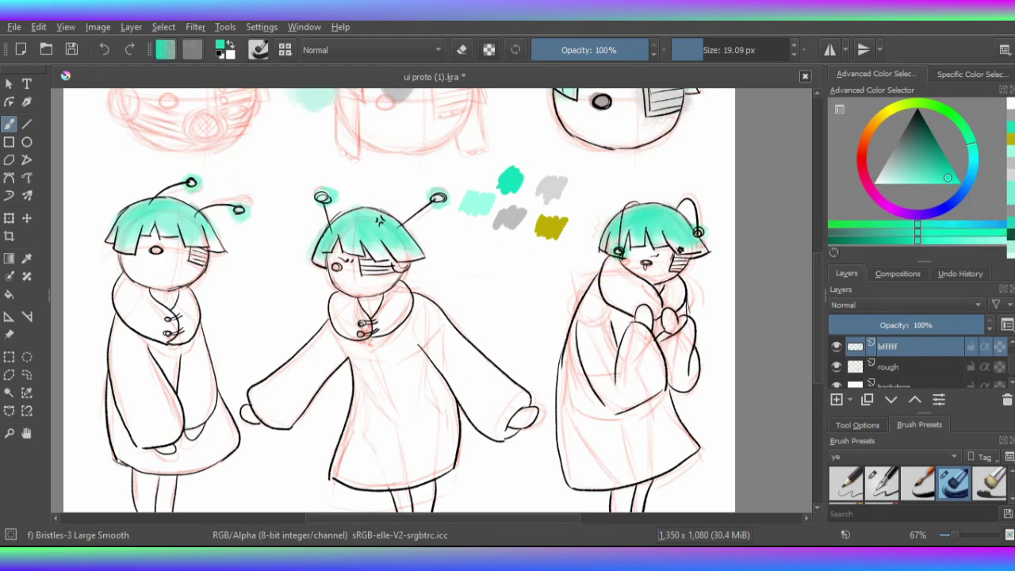
{"action": "left_click_drag", "start_coordinate": [557, 203], "coordinate": [528, 298]}
{"action": "left_click_drag", "start_coordinate": [310, 359], "coordinate": [380, 319]}
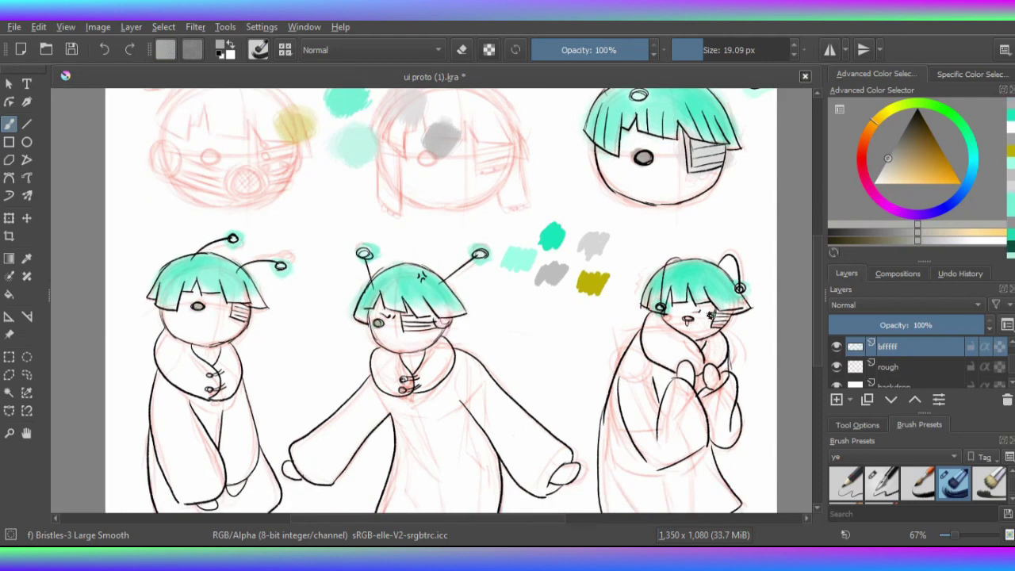
{"action": "key", "text": "ctrl+z"}
{"action": "left_click", "coordinate": [701, 361], "text": "ctrl"}
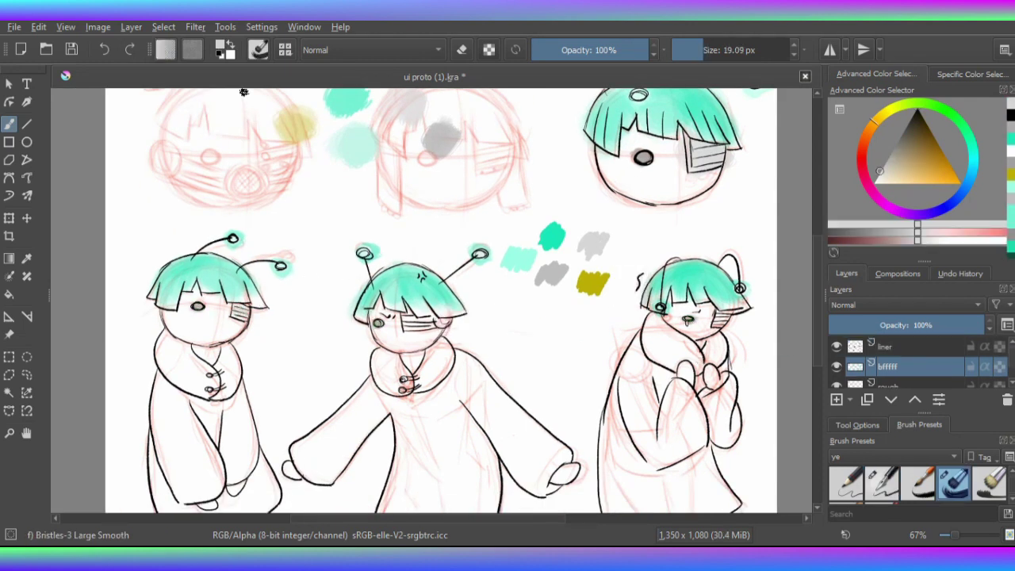
Shade the standing figures' striped eyepatches light grey on the colour layer.
{"action": "left_click_drag", "start_coordinate": [399, 320], "coordinate": [454, 322]}
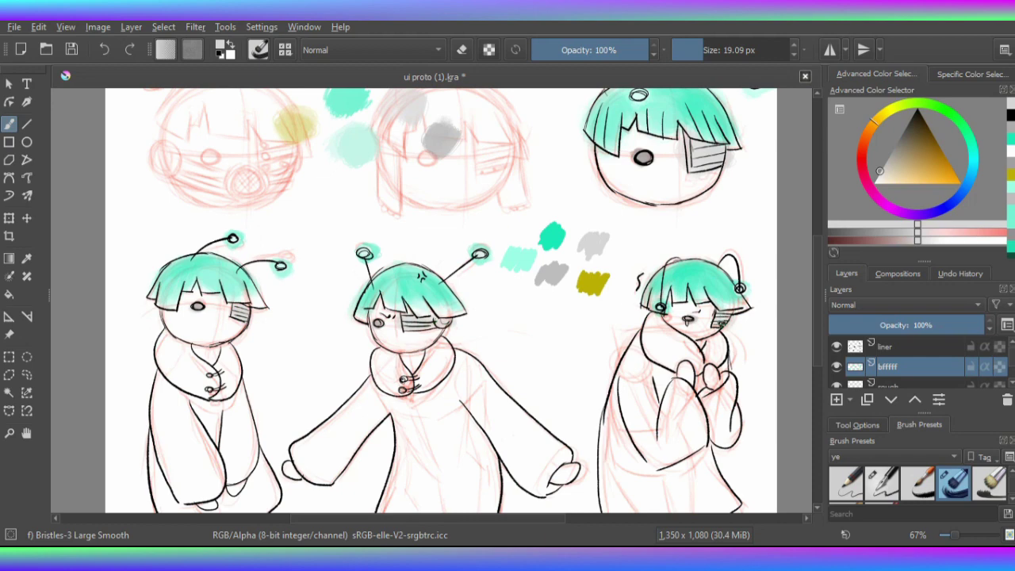
{"action": "key", "text": "minus"}
{"action": "scroll", "coordinate": [555, 301], "scroll_direction": "down", "scroll_amount": 1}
{"action": "left_click", "coordinate": [555, 264], "text": "ctrl"}
{"action": "mouse_move", "coordinate": [432, 357]}
{"action": "left_mouse_down"}
{"action": "mouse_move", "coordinate": [420, 428]}
{"action": "mouse_move", "coordinate": [444, 450]}
{"action": "mouse_move", "coordinate": [468, 341]}
{"action": "mouse_move", "coordinate": [497, 395]}
{"action": "mouse_move", "coordinate": [345, 402]}
{"action": "mouse_move", "coordinate": [392, 349]}
{"action": "left_mouse_up"}
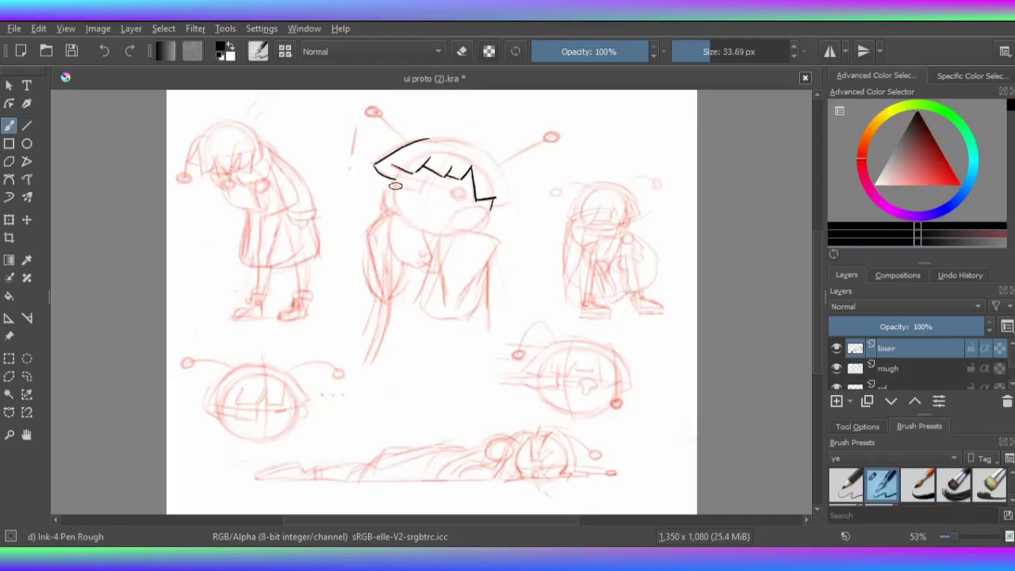
On the liner layer of ui proto (2).kra, ink the central figure's raised sleeve and the hand at its mouth.
{"action": "key", "text": "m"}
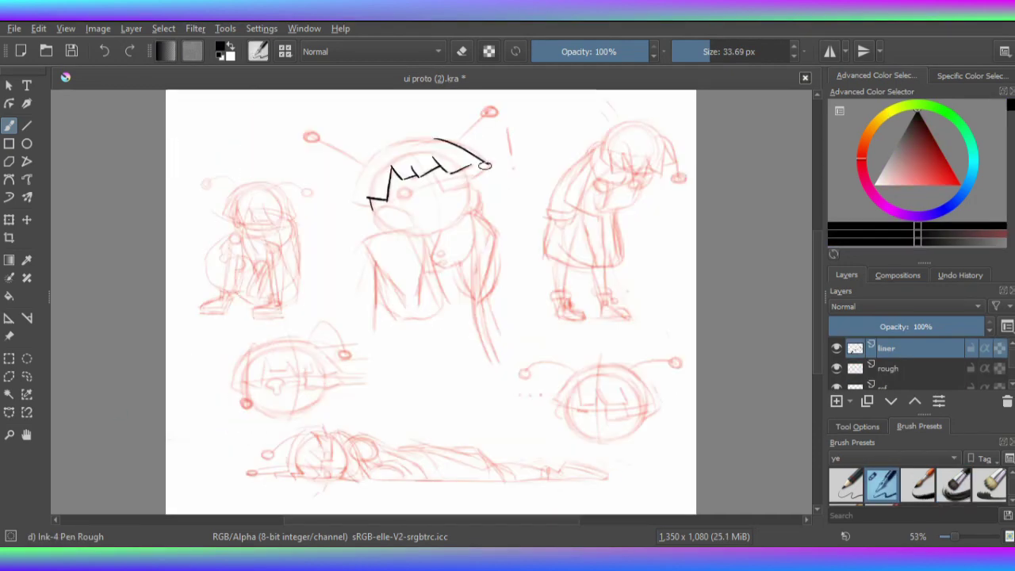
{"action": "mouse_move", "coordinate": [377, 238]}
{"action": "left_mouse_down"}
{"action": "mouse_move", "coordinate": [420, 224]}
{"action": "mouse_move", "coordinate": [425, 305]}
{"action": "mouse_move", "coordinate": [373, 305]}
{"action": "left_mouse_up"}
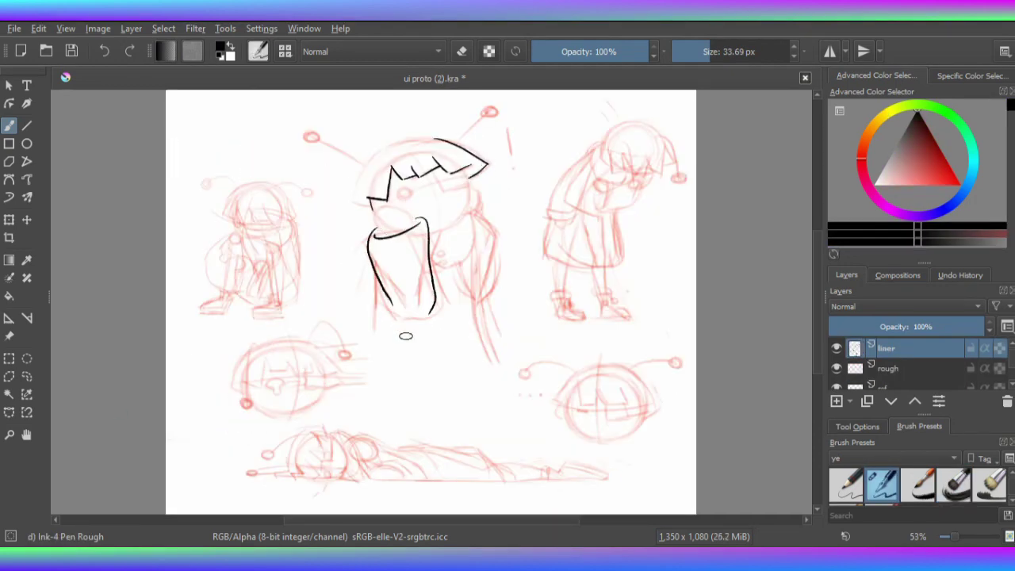
{"action": "key", "text": "m"}
{"action": "right_click", "coordinate": [217, 419]}
{"action": "left_click", "coordinate": [216, 420]}
{"action": "mouse_move", "coordinate": [449, 217]}
{"action": "left_mouse_down"}
{"action": "mouse_move", "coordinate": [486, 224]}
{"action": "mouse_move", "coordinate": [476, 235]}
{"action": "mouse_move", "coordinate": [482, 214]}
{"action": "left_mouse_up"}
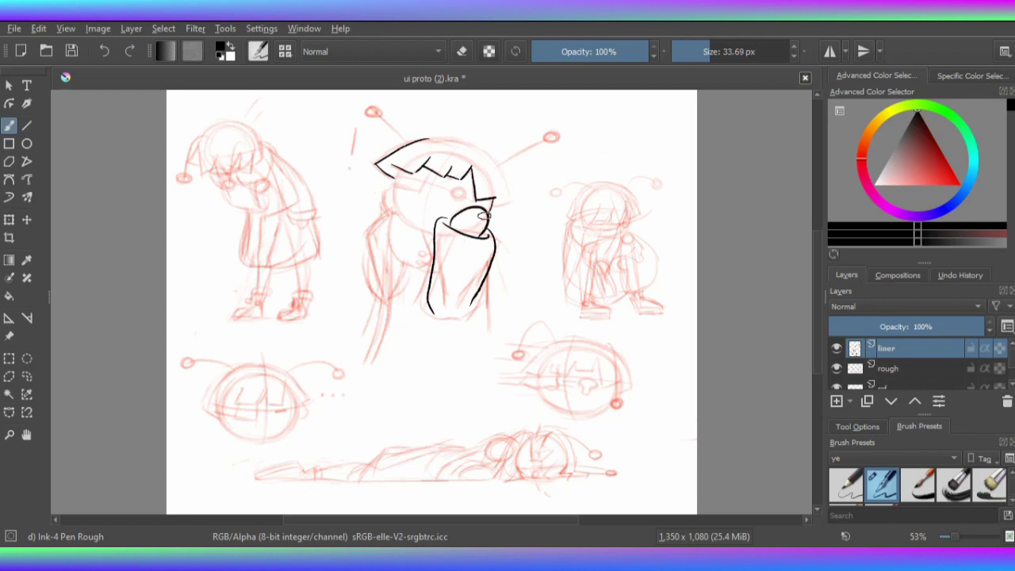
Ink the central figure's face details, striped eyepatch and laced collar in mirrored view.
{"action": "right_click", "coordinate": [420, 230]}
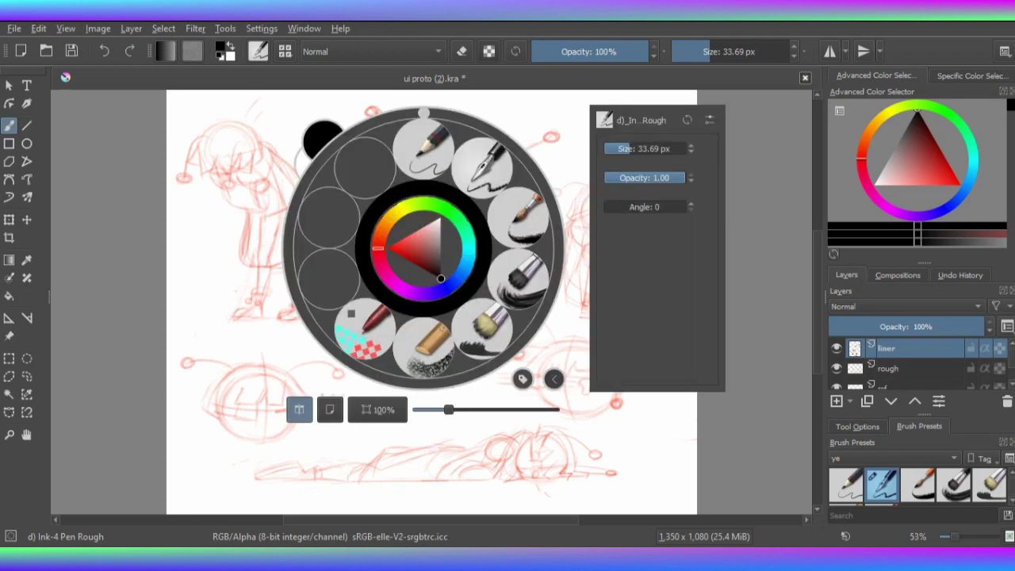
{"action": "key", "text": "m"}
{"action": "left_click_drag", "start_coordinate": [431, 230], "coordinate": [446, 259]}
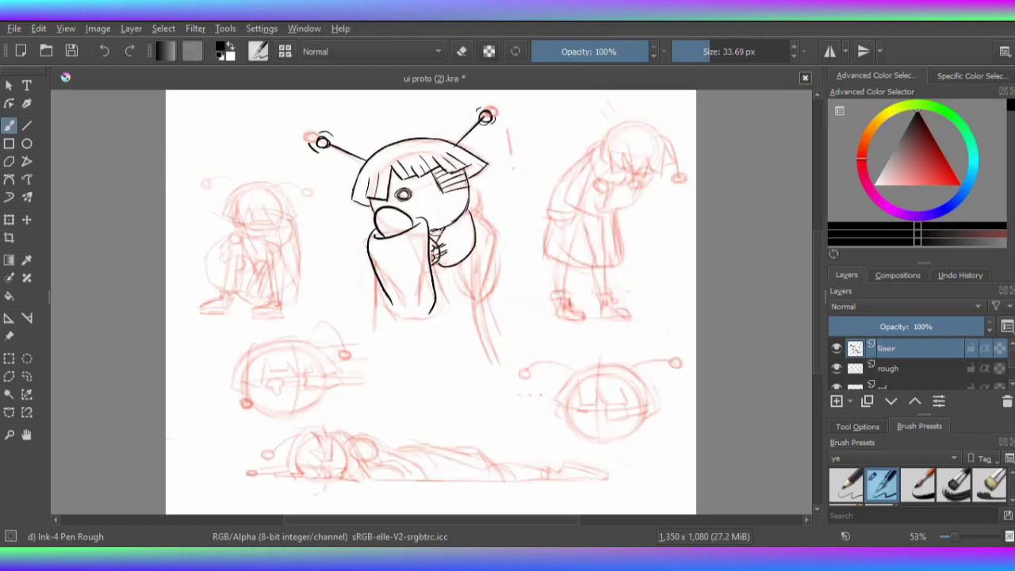
{"action": "left_click_drag", "start_coordinate": [419, 192], "coordinate": [443, 182]}
{"action": "left_click_drag", "start_coordinate": [408, 208], "coordinate": [417, 209]}
Ink the central figure's coat edges below the sleeves, checking the lines with the rough layer hidden.
{"action": "left_click_drag", "start_coordinate": [373, 274], "coordinate": [377, 329]}
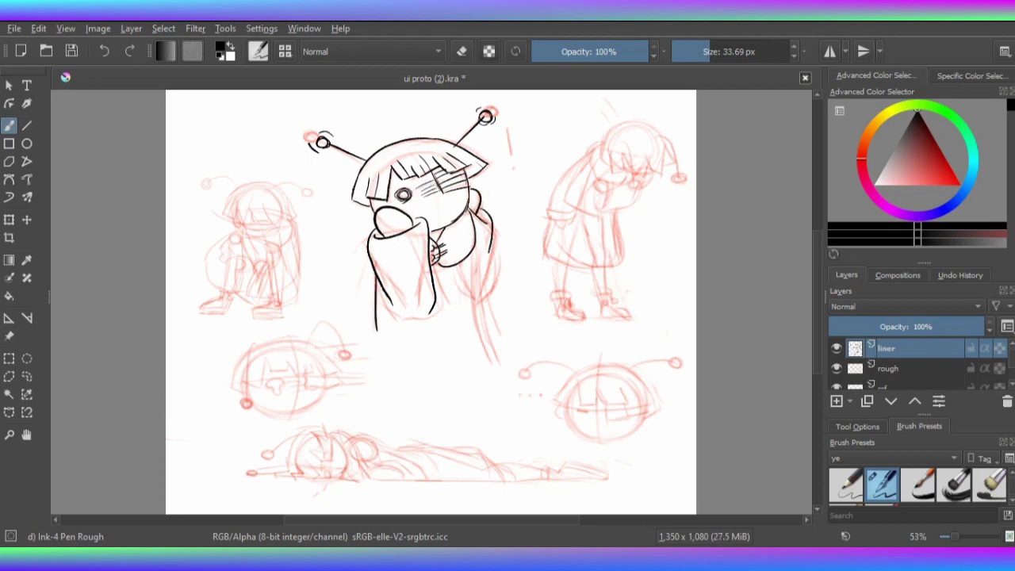
{"action": "left_click_drag", "start_coordinate": [475, 274], "coordinate": [492, 335]}
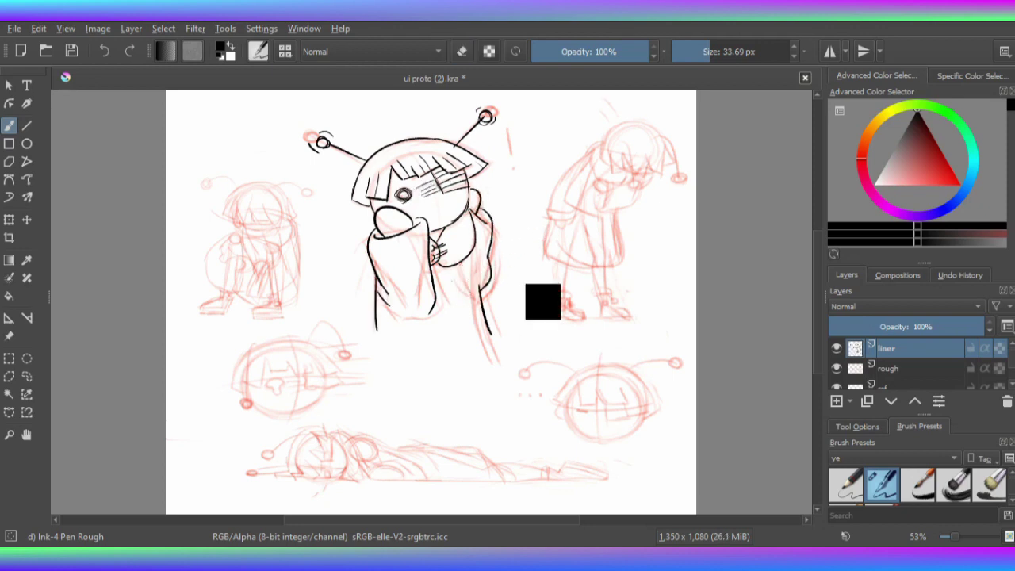
{"action": "left_click", "coordinate": [837, 368]}
{"action": "left_click", "coordinate": [836, 369]}
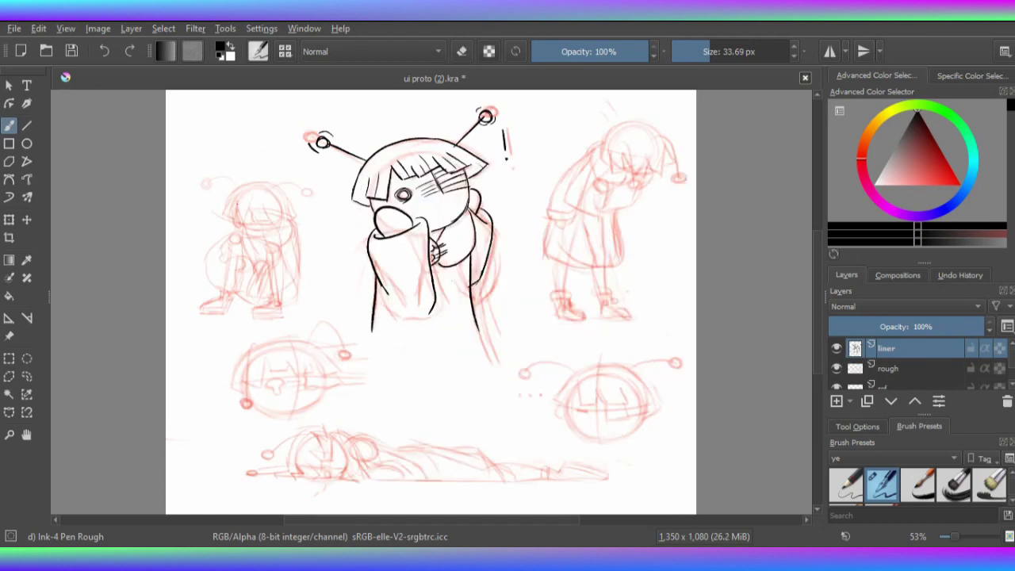
Ink the crouching figure's fringe, hair outline, face and two curved antennae.
{"action": "left_click_drag", "start_coordinate": [238, 204], "coordinate": [266, 226]}
{"action": "left_click_drag", "start_coordinate": [279, 186], "coordinate": [294, 215]}
{"action": "left_click_drag", "start_coordinate": [266, 225], "coordinate": [295, 208]}
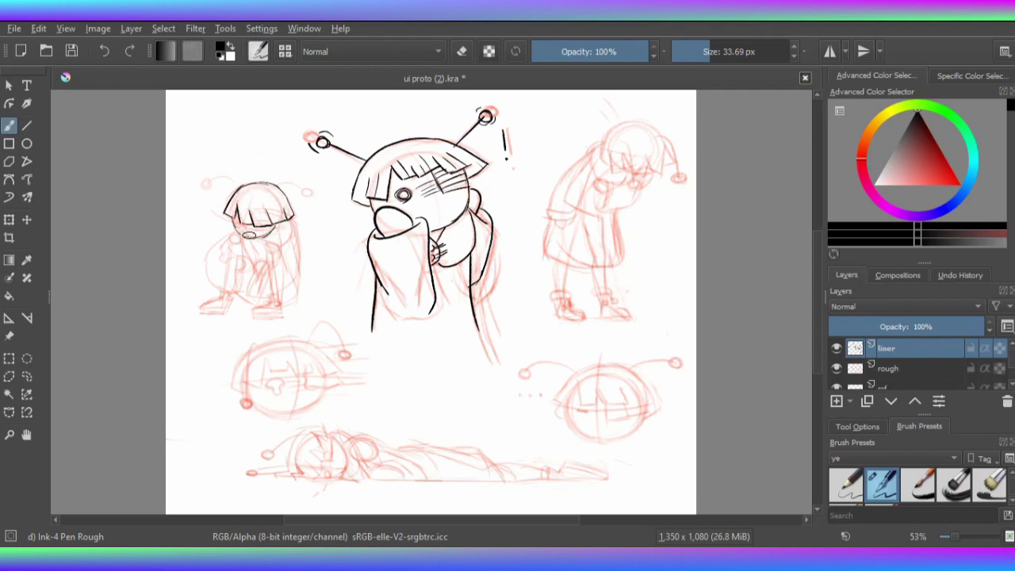
{"action": "mouse_move", "coordinate": [236, 227]}
{"action": "left_mouse_down"}
{"action": "mouse_move", "coordinate": [295, 222]}
{"action": "mouse_move", "coordinate": [300, 192]}
{"action": "left_mouse_up"}
{"action": "left_click_drag", "start_coordinate": [238, 185], "coordinate": [213, 184]}
{"action": "left_click_drag", "start_coordinate": [211, 184], "coordinate": [213, 189]}
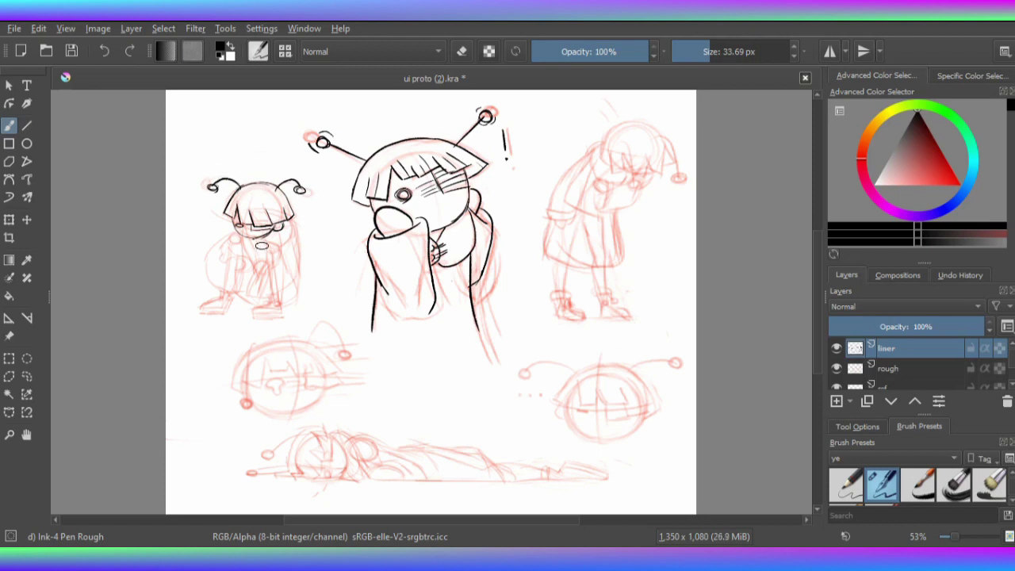
{"action": "key", "text": "ctrl+z"}
Ink the crouching figure's rounded coat, sleeves and hands, undoing the last stroke.
{"action": "mouse_move", "coordinate": [236, 234]}
{"action": "left_mouse_down"}
{"action": "mouse_move", "coordinate": [236, 291]}
{"action": "mouse_move", "coordinate": [253, 295]}
{"action": "left_mouse_up"}
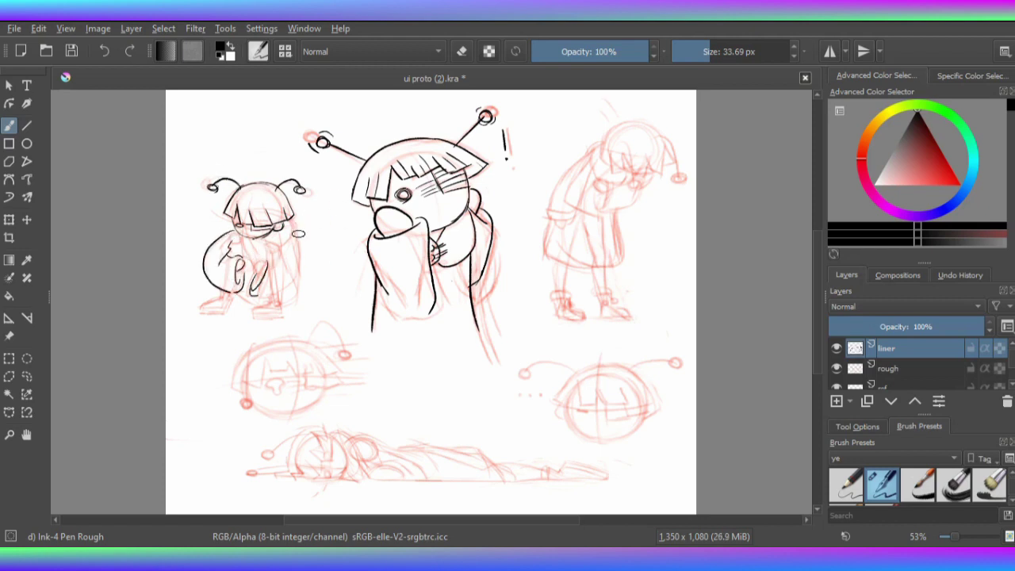
{"action": "left_click_drag", "start_coordinate": [296, 238], "coordinate": [267, 295]}
{"action": "left_click_drag", "start_coordinate": [278, 258], "coordinate": [283, 260]}
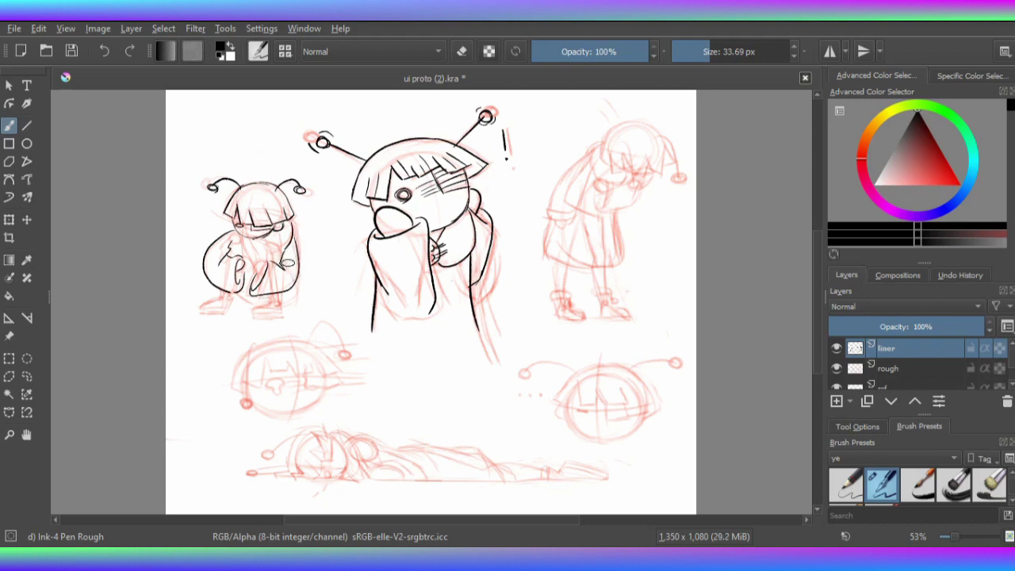
{"action": "key", "text": "ctrl+z"}
Ink the crouching figure's legs and boots, then check the line art in mirrored view and without the rough layer.
{"action": "left_click_drag", "start_coordinate": [222, 294], "coordinate": [222, 313]}
{"action": "key", "text": "e"}
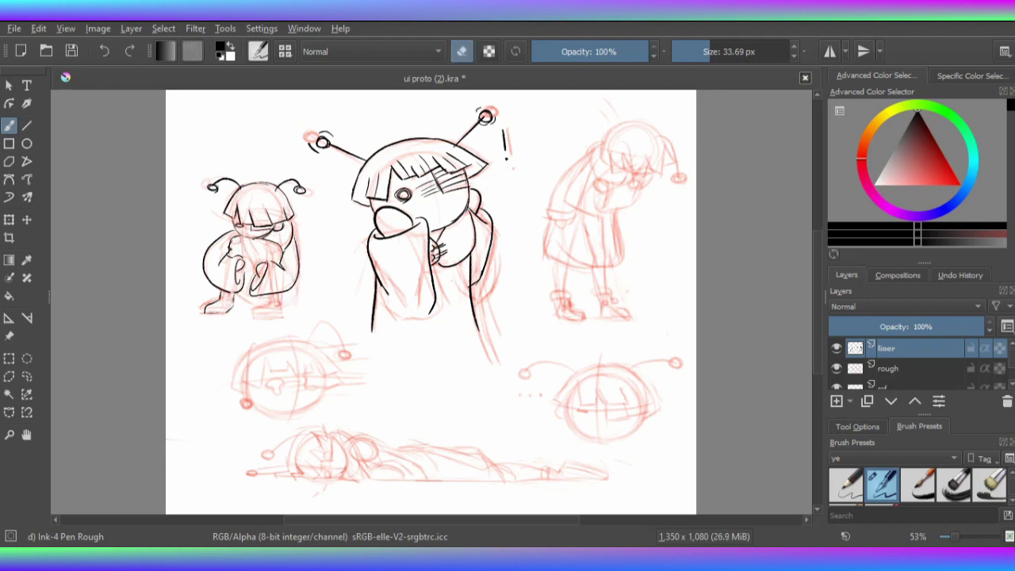
{"action": "key", "text": "e"}
{"action": "key", "text": "m"}
{"action": "key", "text": "e"}
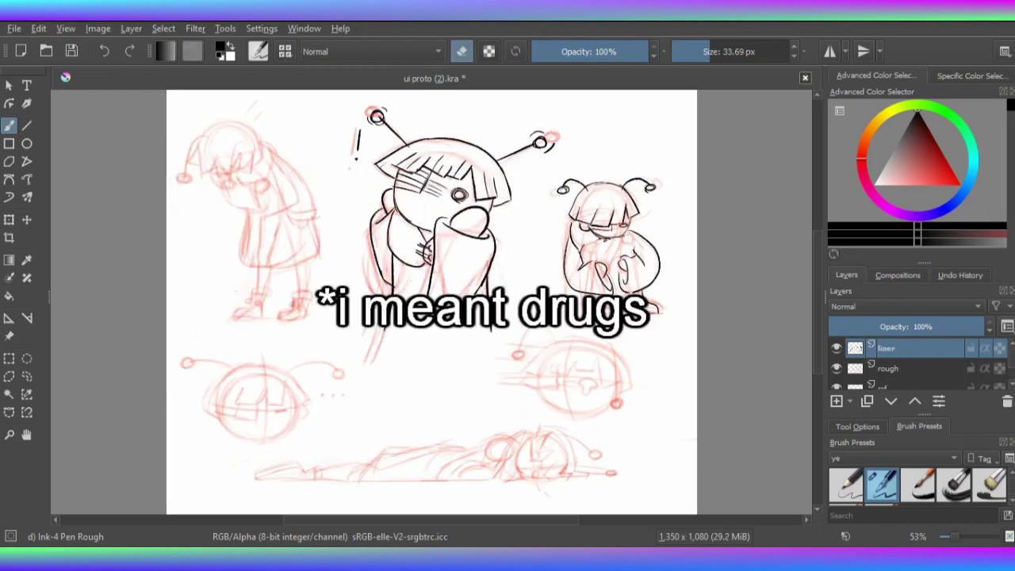
{"action": "key", "text": "e"}
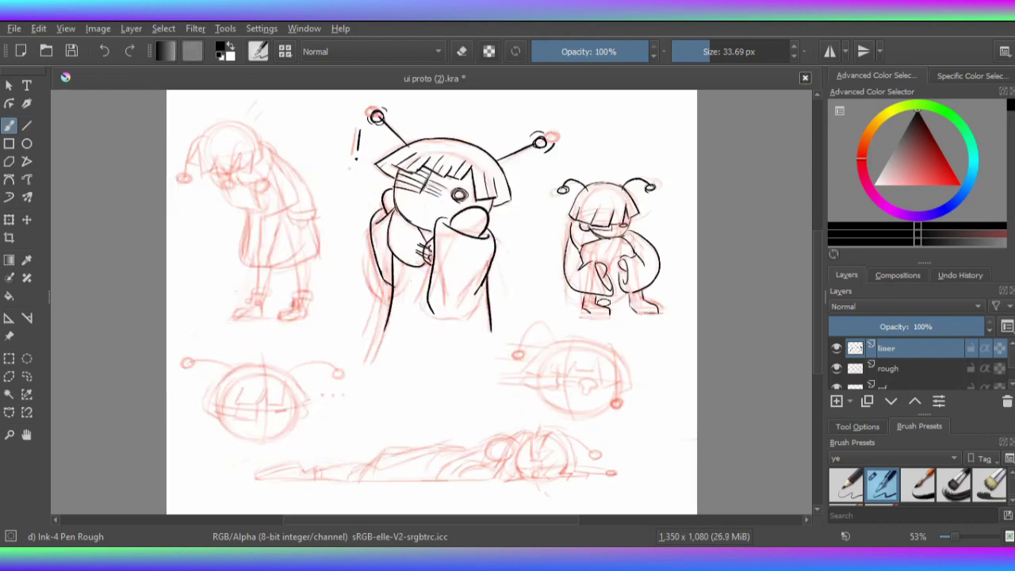
{"action": "key", "text": "m"}
{"action": "key", "text": "m"}
{"action": "key", "text": "m"}
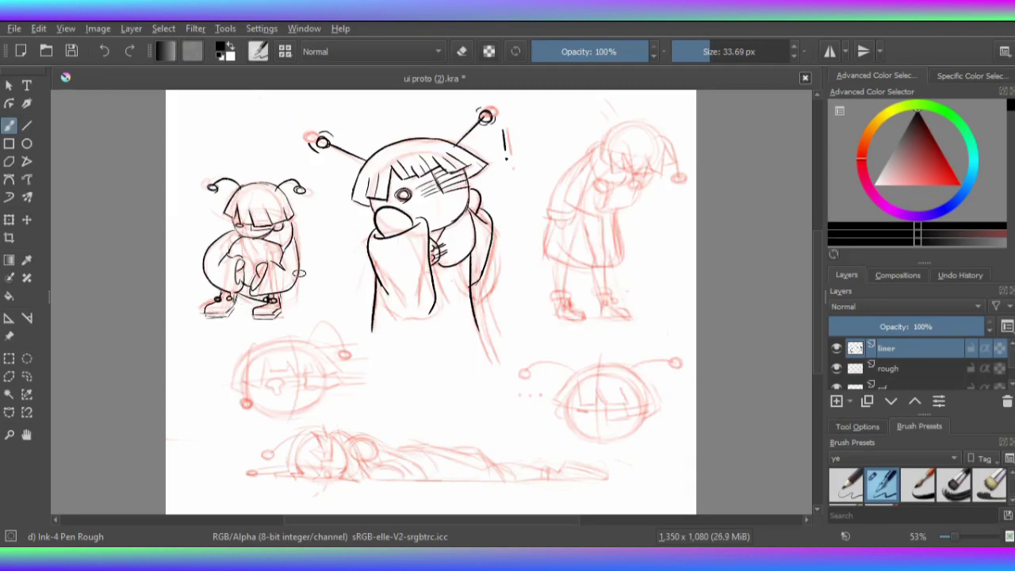
{"action": "left_click", "coordinate": [836, 368]}
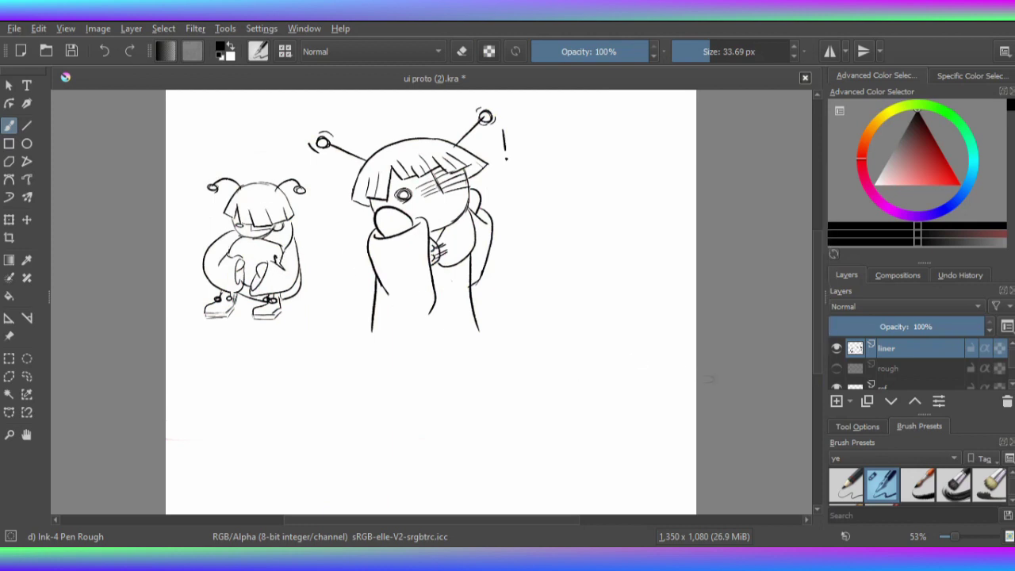
{"action": "left_click", "coordinate": [837, 368]}
Ink the hunched standing figure's fringe, hair outline and drooping antenna.
{"action": "left_click_drag", "start_coordinate": [612, 173], "coordinate": [659, 174]}
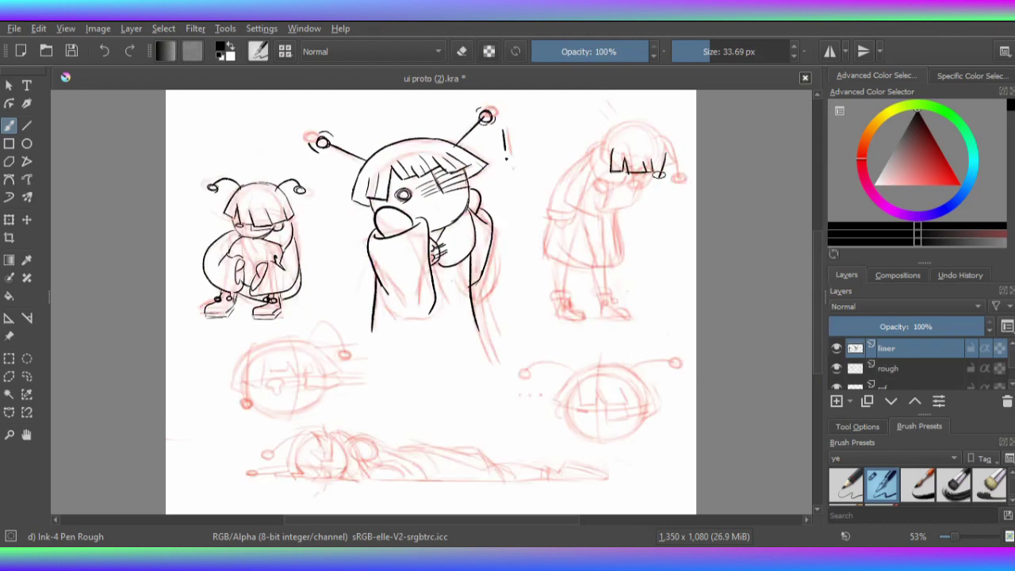
{"action": "left_click_drag", "start_coordinate": [623, 127], "coordinate": [653, 119]}
{"action": "key", "text": "m"}
{"action": "left_click_drag", "start_coordinate": [221, 121], "coordinate": [186, 162]}
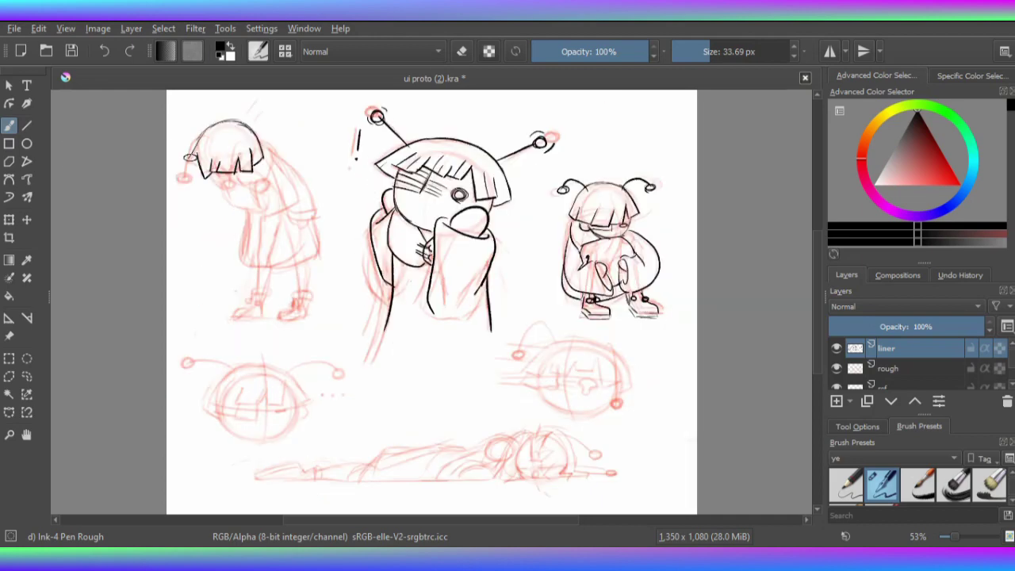
{"action": "key", "text": "m"}
{"action": "left_click_drag", "start_coordinate": [654, 137], "coordinate": [675, 166]}
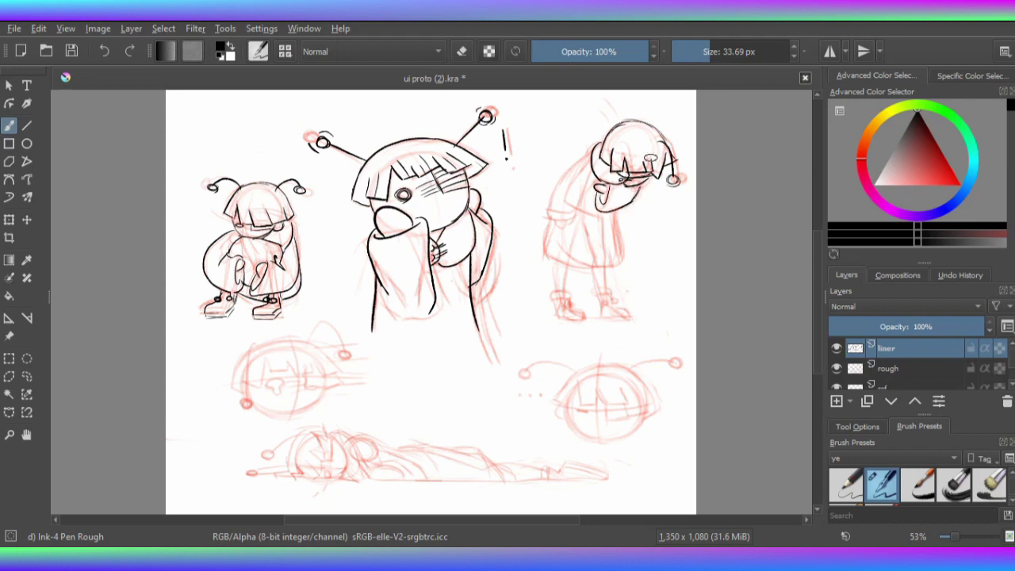
Ink the hunched standing figure's coat line at the shoulder beside its head.
{"action": "key", "text": "e"}
{"action": "key", "text": "e"}
{"action": "left_click_drag", "start_coordinate": [584, 184], "coordinate": [587, 156]}
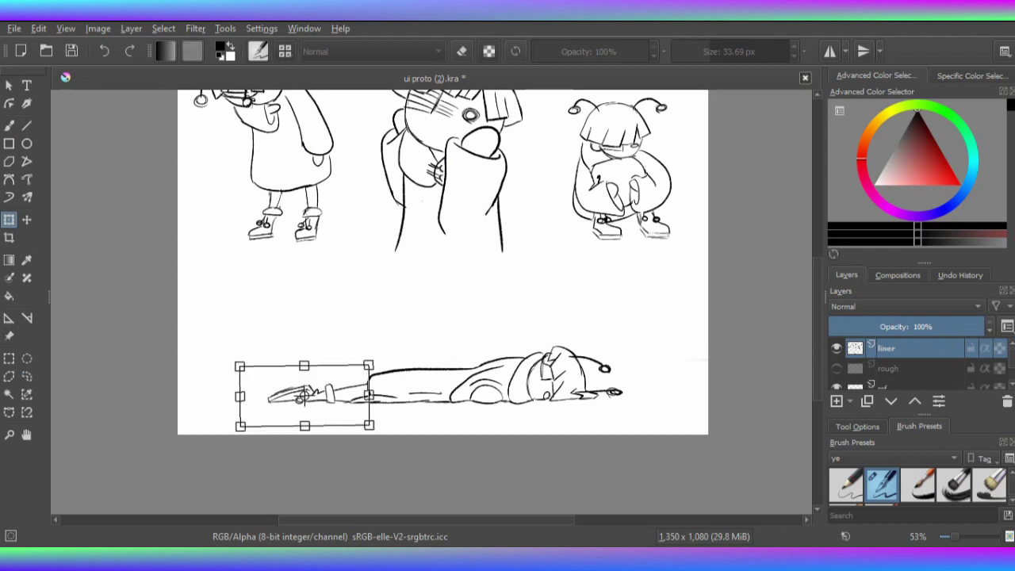
Apply the transform to the lying figure's feet and clear the selection.
{"action": "key", "text": "Return"}
{"action": "key", "text": "ctrl+shift+a"}
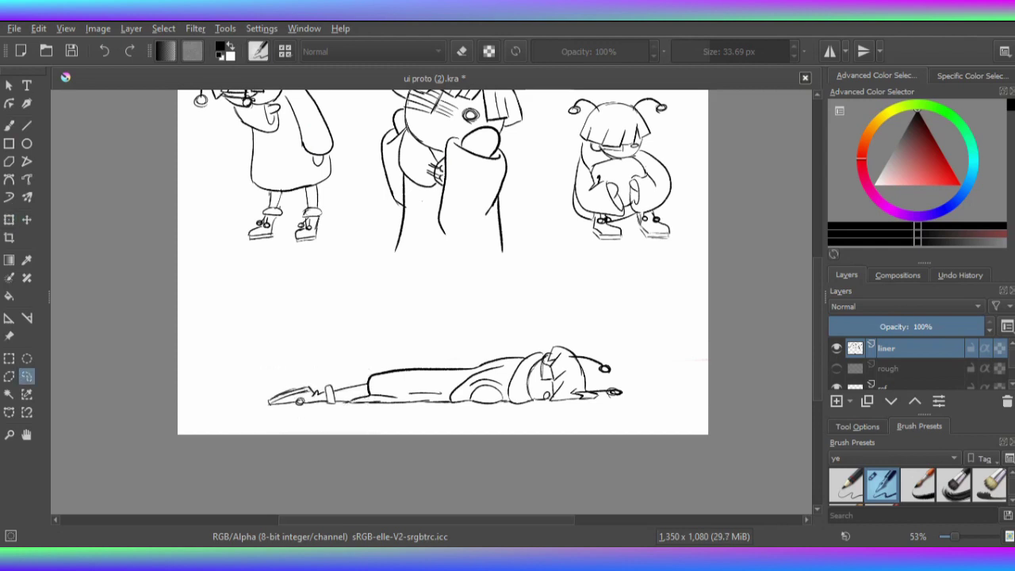
Try to transform the lying figure's line art inside a freehand selection drawn around it.
{"action": "key", "text": "b"}
{"action": "scroll", "coordinate": [444, 278], "scroll_direction": "up", "scroll_amount": 1}
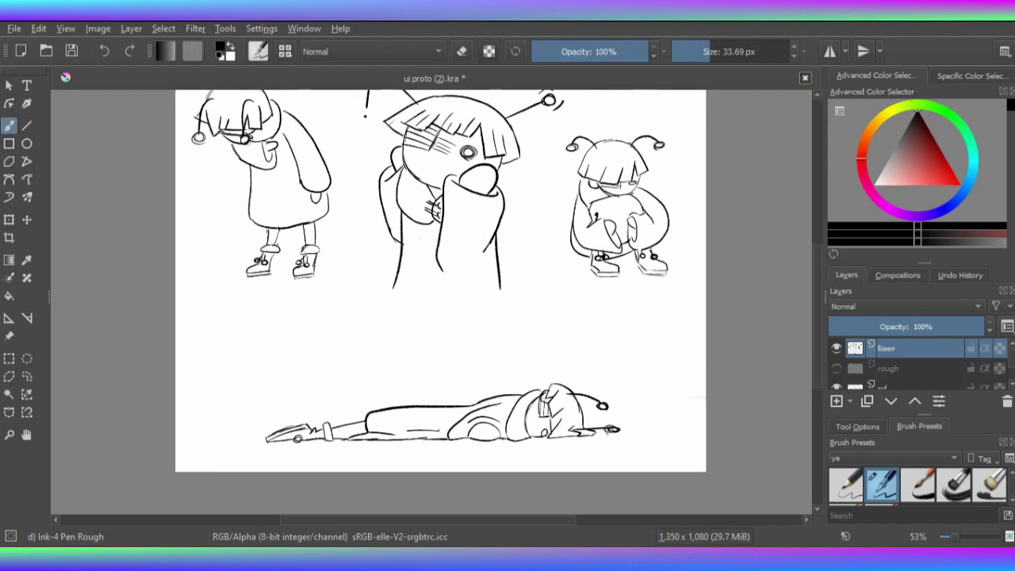
{"action": "key", "text": "m"}
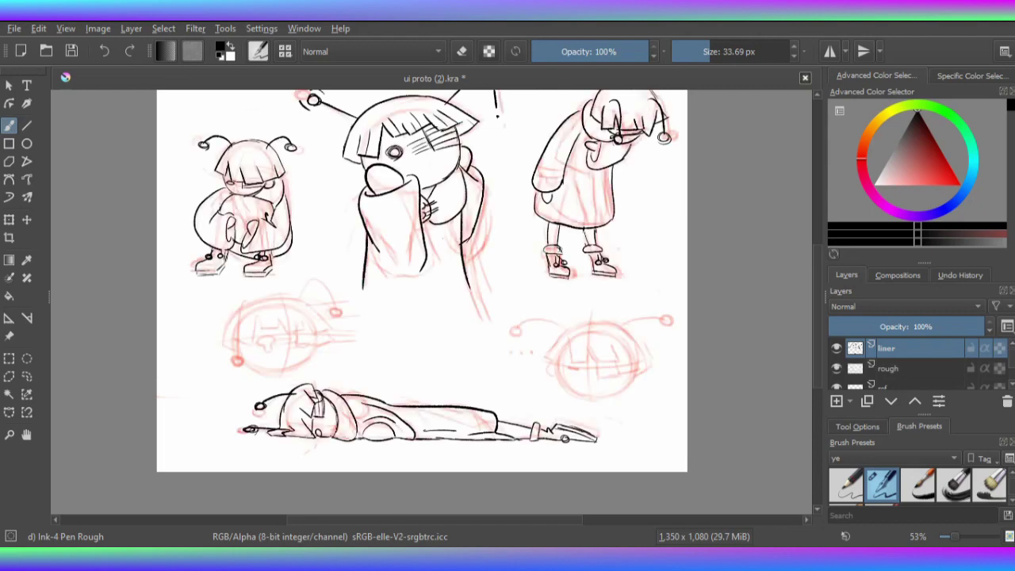
{"action": "key", "text": "ctrl+shift+f"}
{"action": "left_click_drag", "start_coordinate": [232, 421], "coordinate": [234, 432]}
{"action": "key", "text": "ctrl+t"}
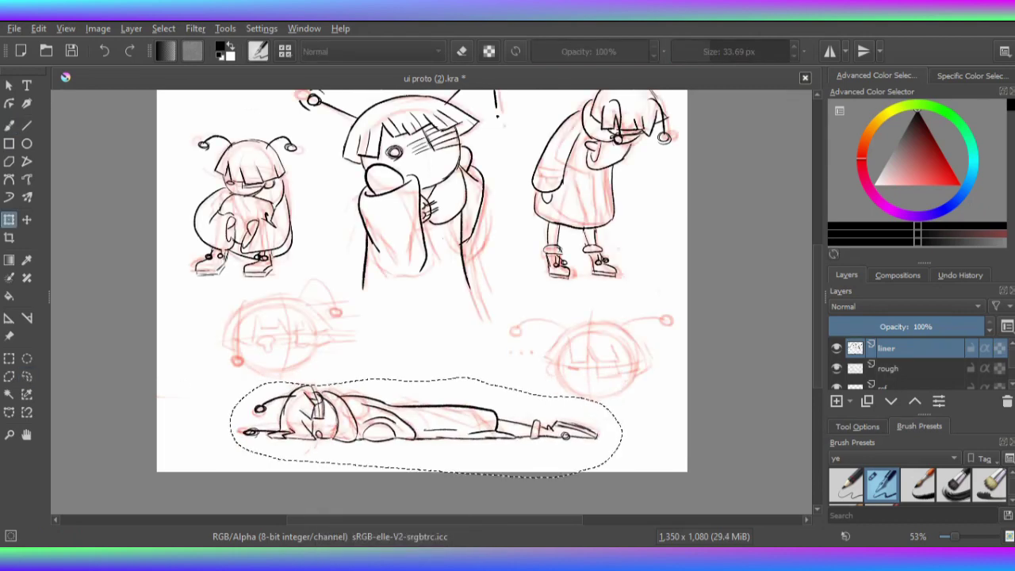
{"action": "key", "text": "ctrl+z"}
Ink the two bent antennae and their end balls on the rough head above the lying figure's head.
{"action": "key", "text": "b"}
{"action": "key", "text": "1"}
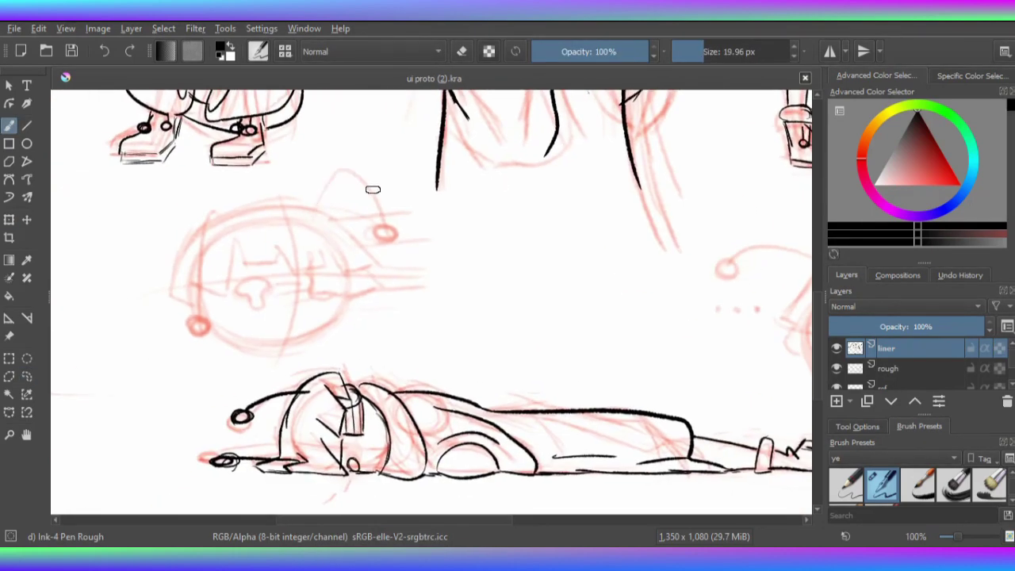
{"action": "key", "text": "Tab"}
{"action": "left_click_drag", "start_coordinate": [347, 229], "coordinate": [412, 231]}
{"action": "left_click_drag", "start_coordinate": [414, 241], "coordinate": [415, 243]}
{"action": "left_click_drag", "start_coordinate": [260, 226], "coordinate": [235, 317]}
{"action": "left_click_drag", "start_coordinate": [227, 324], "coordinate": [229, 325]}
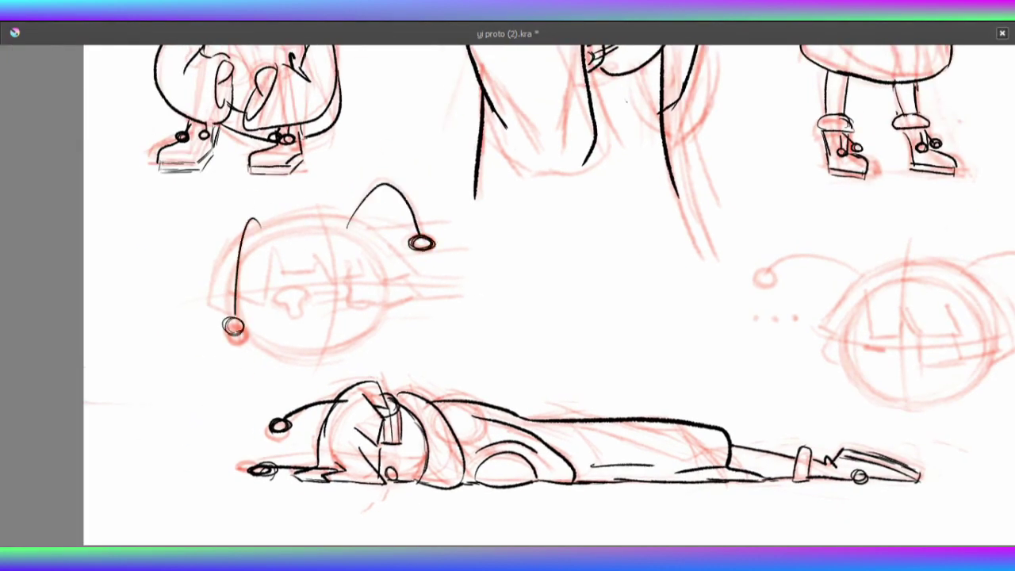
Ink that head's jagged fringe and the outer edges of its hair on both sides.
{"action": "mouse_move", "coordinate": [289, 272]}
{"action": "left_mouse_down"}
{"action": "mouse_move", "coordinate": [318, 271]}
{"action": "mouse_move", "coordinate": [259, 302]}
{"action": "left_mouse_up"}
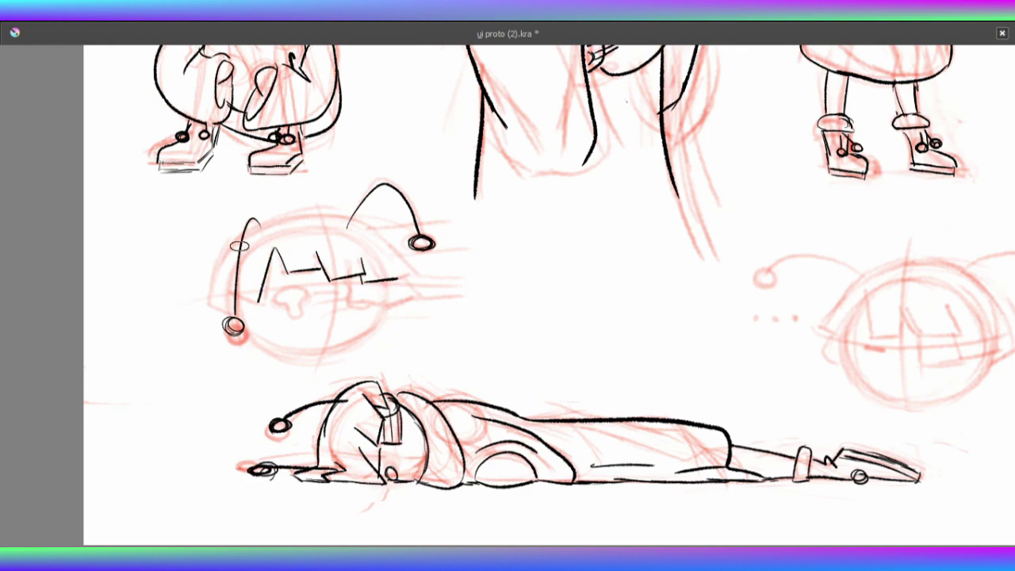
{"action": "key", "text": "ctrl+z"}
{"action": "left_click_drag", "start_coordinate": [254, 222], "coordinate": [207, 299]}
{"action": "key", "text": "m"}
{"action": "right_click", "coordinate": [373, 328]}
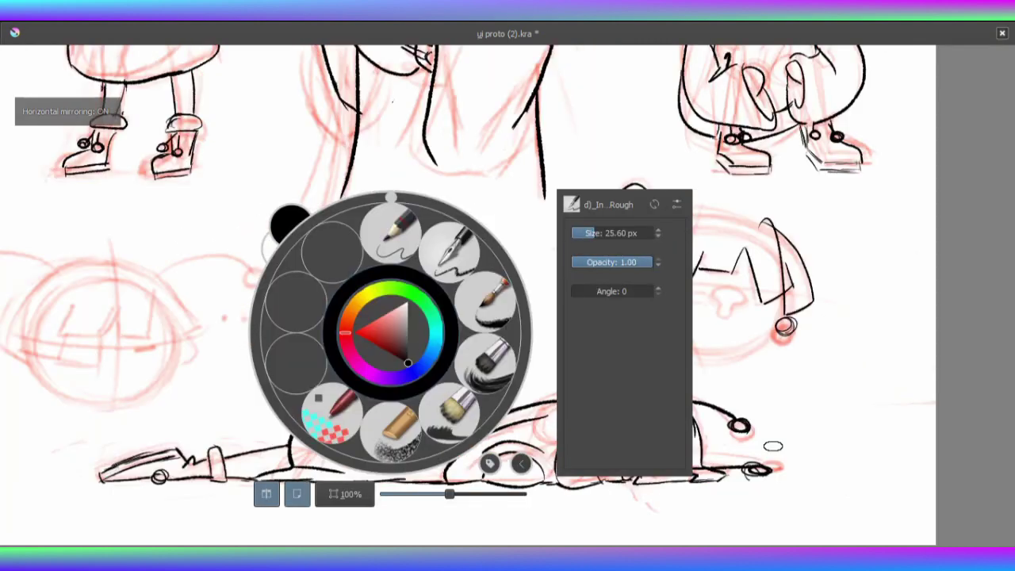
{"action": "key", "text": "Escape"}
{"action": "key", "text": "m"}
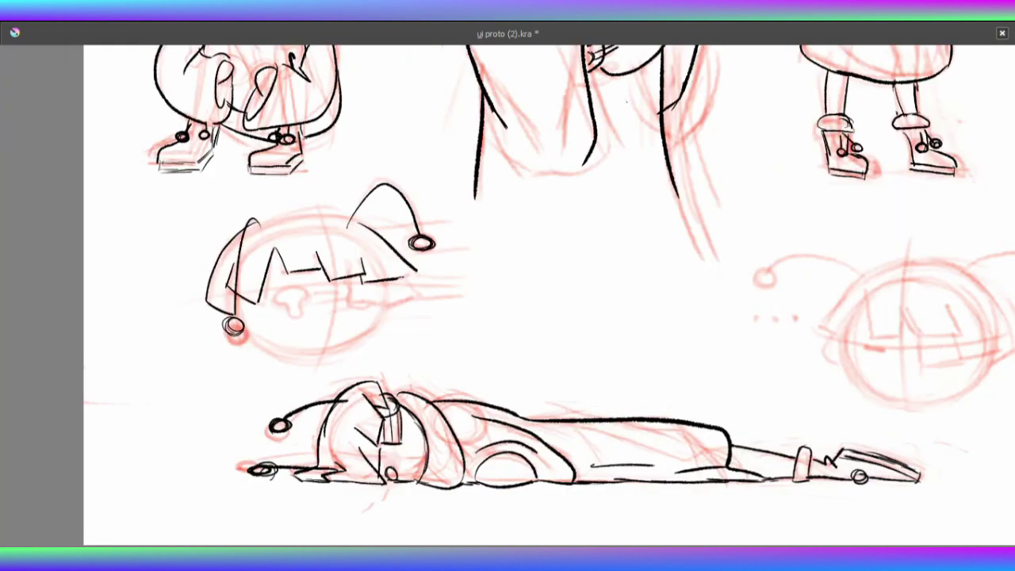
Ink the curve across the crown of its hair and the pointed tuft beside the cheek.
{"action": "left_click_drag", "start_coordinate": [243, 234], "coordinate": [357, 221]}
{"action": "key", "text": "m"}
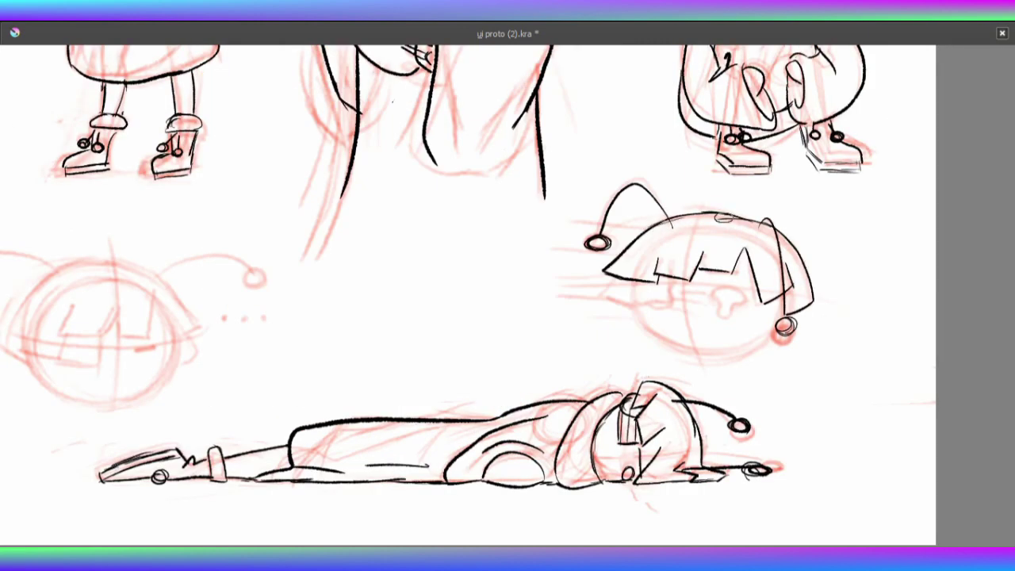
{"action": "right_click", "coordinate": [698, 255]}
{"action": "key", "text": "m"}
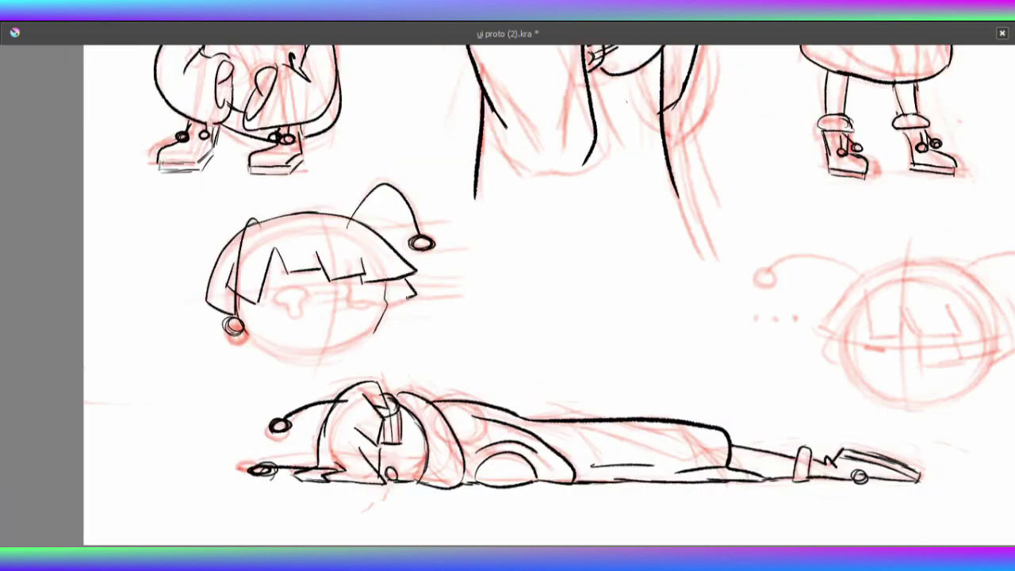
{"action": "key", "text": "m"}
{"action": "key", "text": "m"}
{"action": "right_click", "coordinate": [579, 328]}
Ink the head's rounded chin, dripping eye and jagged cheek patch, redoing unsatisfactory strokes.
{"action": "left_click_drag", "start_coordinate": [238, 337], "coordinate": [346, 342]}
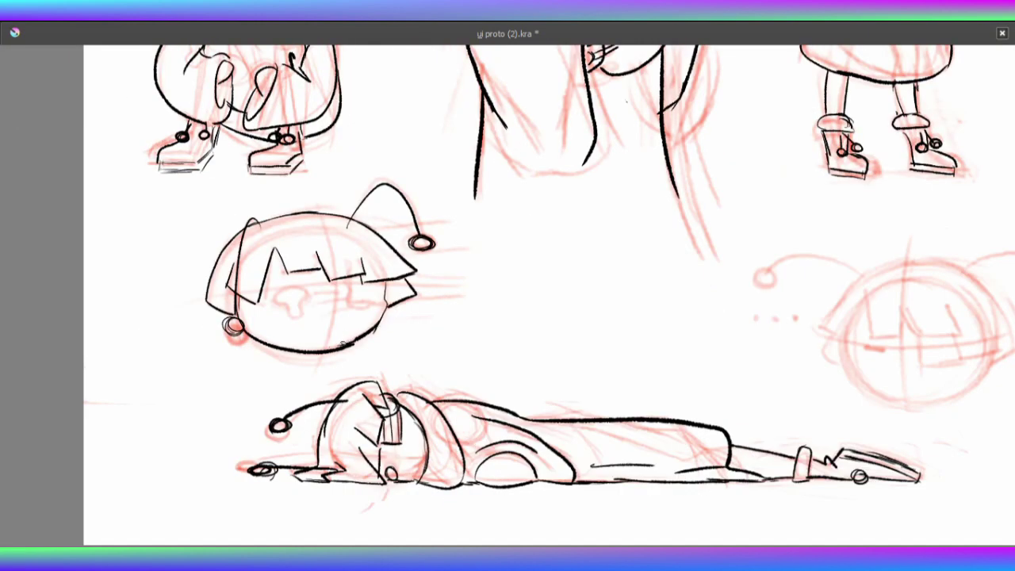
{"action": "key", "text": "ctrl+z"}
{"action": "left_click_drag", "start_coordinate": [338, 277], "coordinate": [365, 279]}
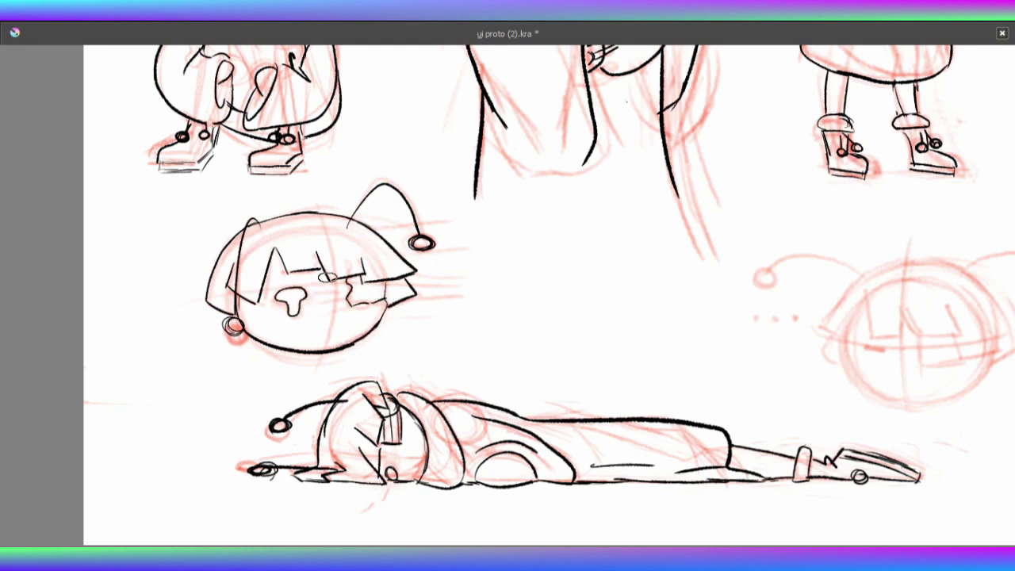
{"action": "key", "text": "ctrl+z"}
{"action": "key", "text": "ctrl+z"}
{"action": "key", "text": "ctrl+z"}
{"action": "key", "text": "ctrl+z"}
{"action": "key", "text": "ctrl+z"}
{"action": "key", "text": "plus"}
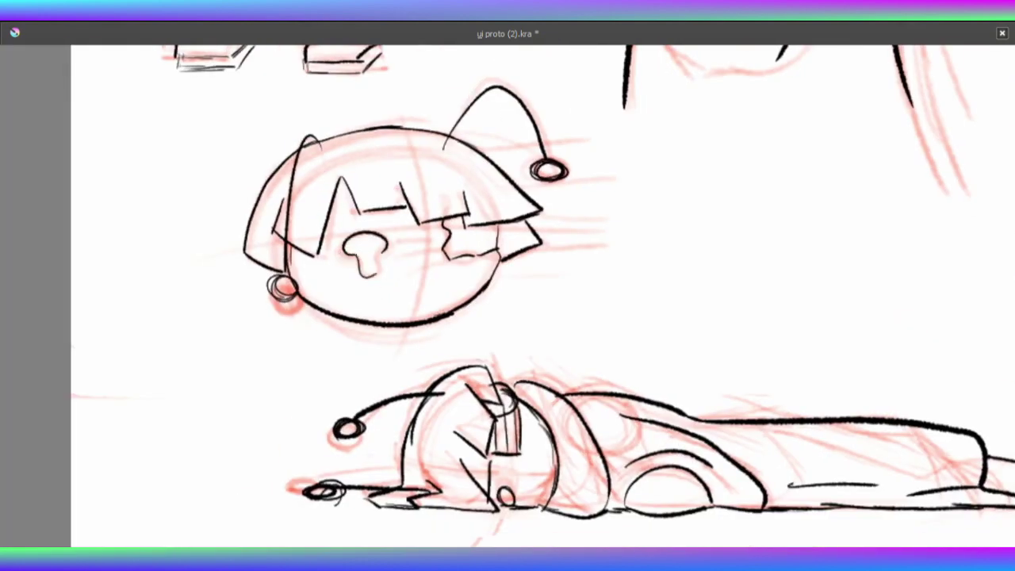
{"action": "key", "text": "ctrl+z"}
{"action": "key", "text": "ctrl+z"}
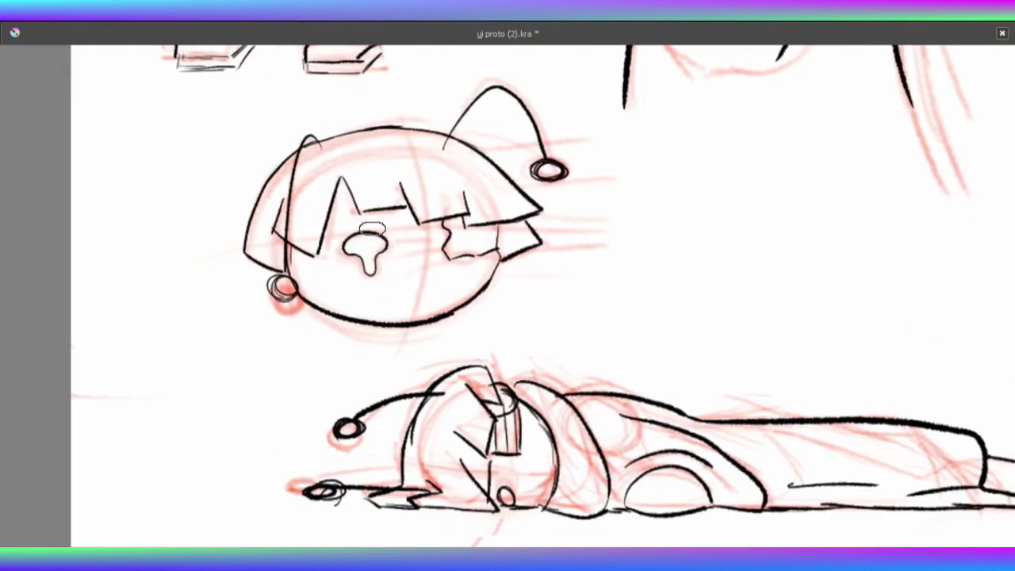
Thicken the dripping eye, add short cheek lines, and ink horizontal speed lines trailing behind the head.
{"action": "left_click_drag", "start_coordinate": [346, 246], "coordinate": [383, 246]}
{"action": "mouse_move", "coordinate": [440, 230]}
{"action": "left_mouse_down"}
{"action": "mouse_move", "coordinate": [392, 233]}
{"action": "mouse_move", "coordinate": [400, 265]}
{"action": "left_mouse_up"}
{"action": "mouse_move", "coordinate": [452, 146]}
{"action": "left_mouse_down"}
{"action": "mouse_move", "coordinate": [567, 149]}
{"action": "mouse_move", "coordinate": [615, 162]}
{"action": "left_mouse_up"}
{"action": "left_click_drag", "start_coordinate": [526, 192], "coordinate": [604, 190]}
{"action": "left_click_drag", "start_coordinate": [527, 223], "coordinate": [608, 221]}
{"action": "left_click_drag", "start_coordinate": [540, 210], "coordinate": [607, 208]}
{"action": "mouse_move", "coordinate": [539, 234]}
{"action": "left_mouse_down"}
{"action": "mouse_move", "coordinate": [604, 234]}
{"action": "mouse_move", "coordinate": [608, 244]}
{"action": "left_mouse_up"}
{"action": "left_click_drag", "start_coordinate": [500, 258], "coordinate": [608, 257]}
{"action": "left_click_drag", "start_coordinate": [498, 271], "coordinate": [606, 270]}
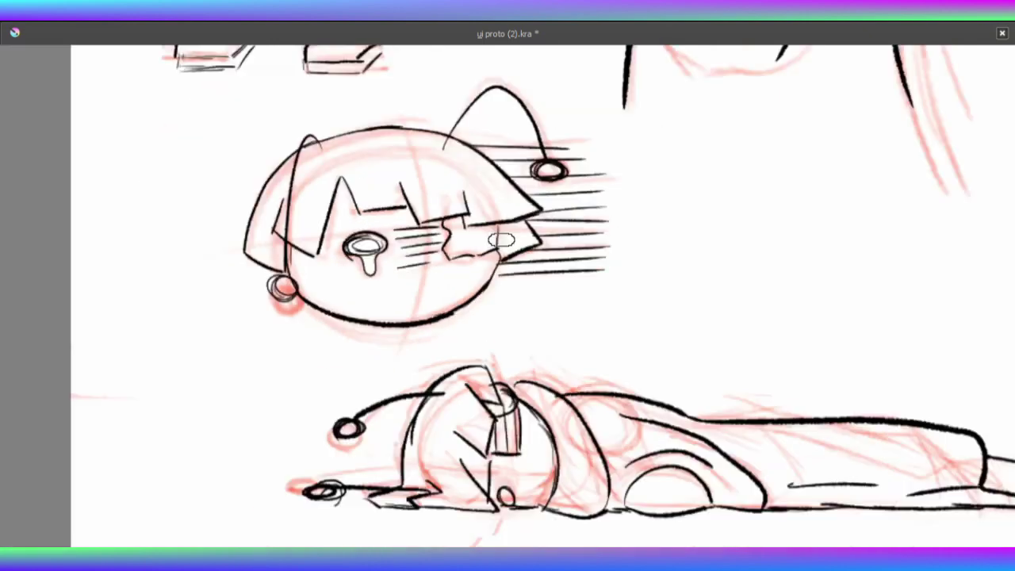
Ink the other rough head's face outline and the lined patch next to its ear disc.
{"action": "scroll", "coordinate": [501, 241], "scroll_direction": "down", "scroll_amount": 3}
{"action": "scroll", "coordinate": [502, 254], "scroll_direction": "up", "scroll_amount": 3}
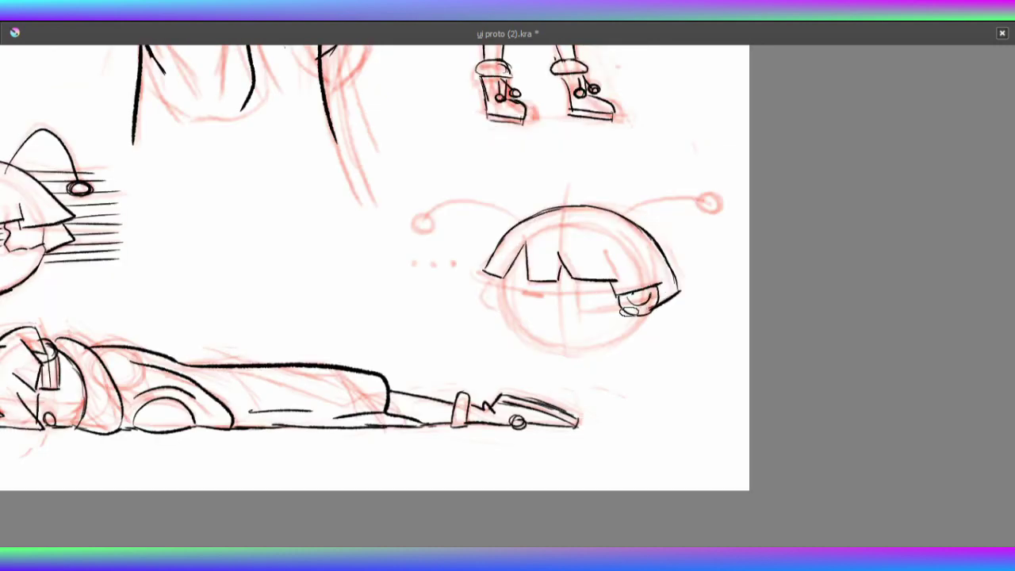
{"action": "left_click_drag", "start_coordinate": [493, 277], "coordinate": [549, 347]}
{"action": "left_click_drag", "start_coordinate": [654, 320], "coordinate": [571, 350]}
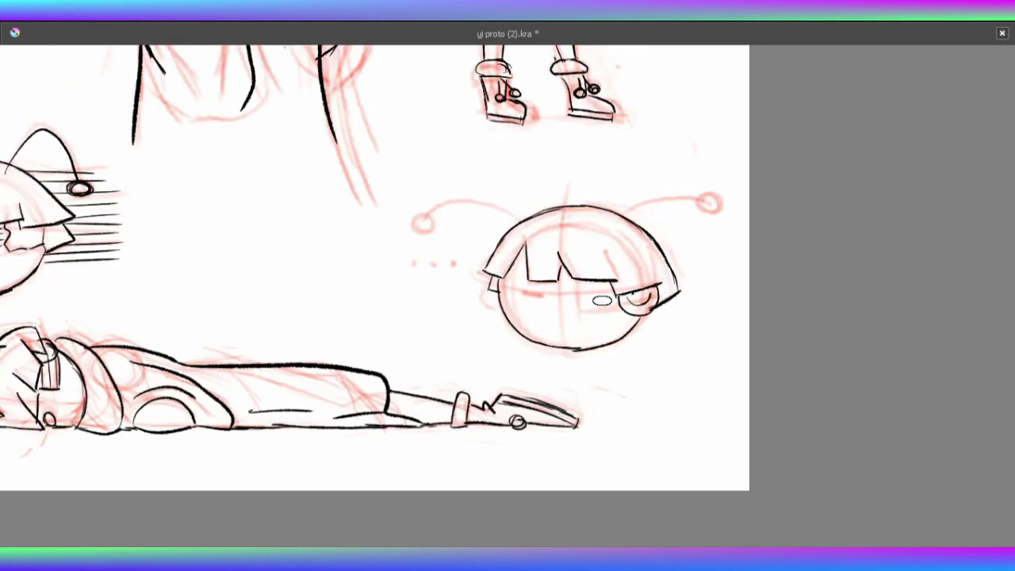
{"action": "left_click_drag", "start_coordinate": [581, 289], "coordinate": [617, 288]}
{"action": "left_click_drag", "start_coordinate": [582, 301], "coordinate": [618, 300]}
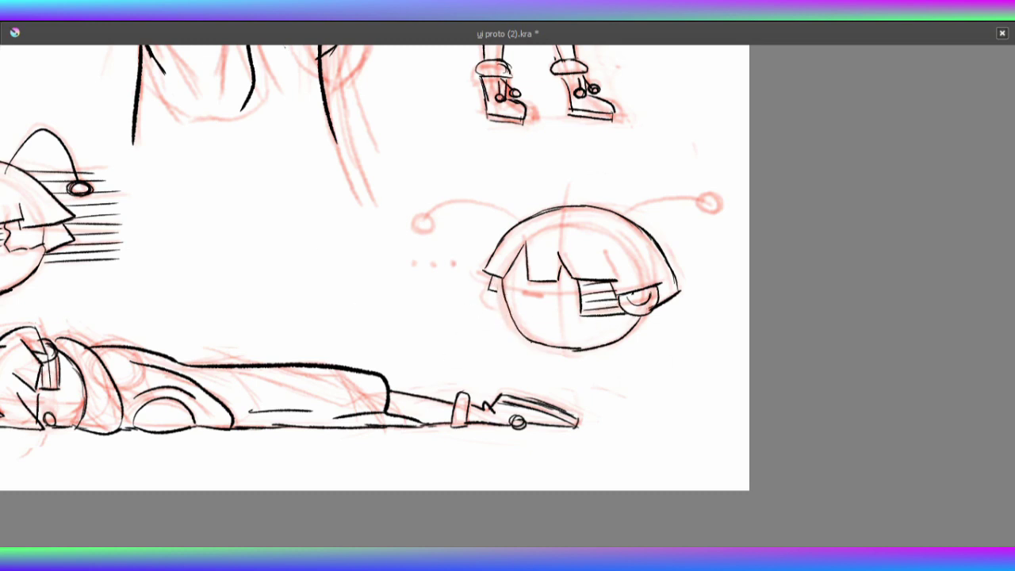
{"action": "key", "text": "m"}
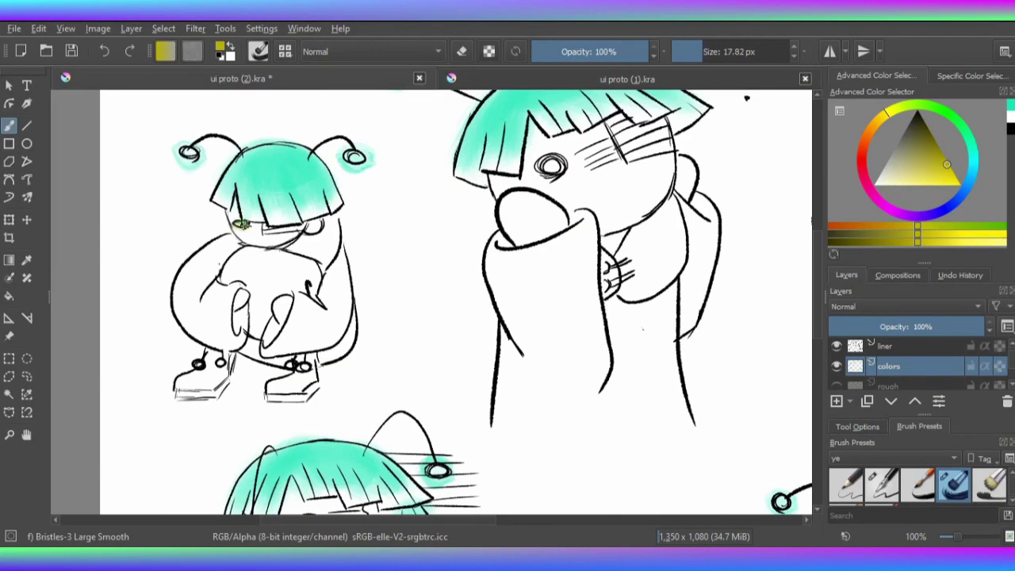
Colour the crouching figure's eye yellow and the closed-eyed head's lined patch and ear disc light grey.
{"action": "key", "text": "slash"}
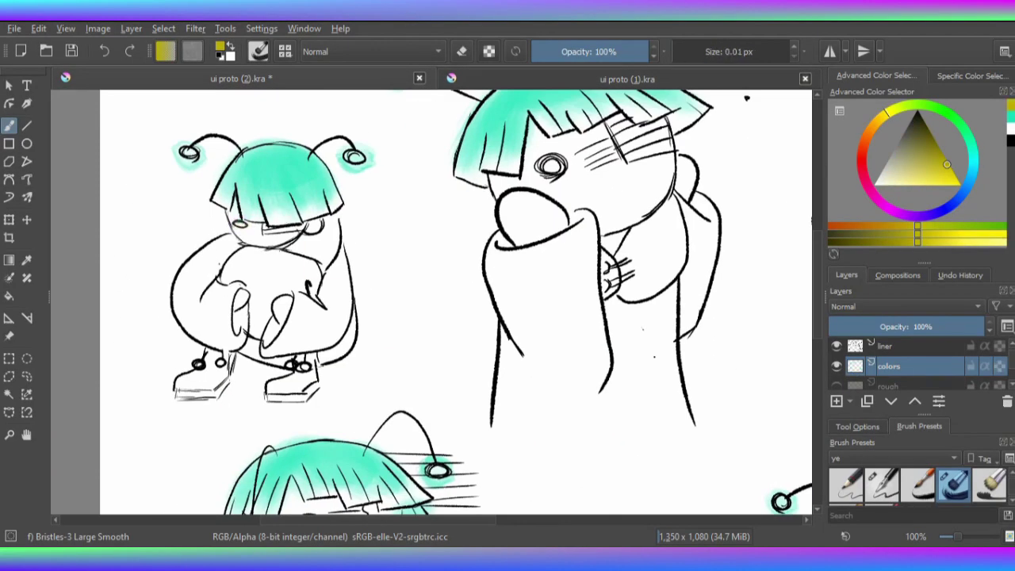
{"action": "key", "text": "slash"}
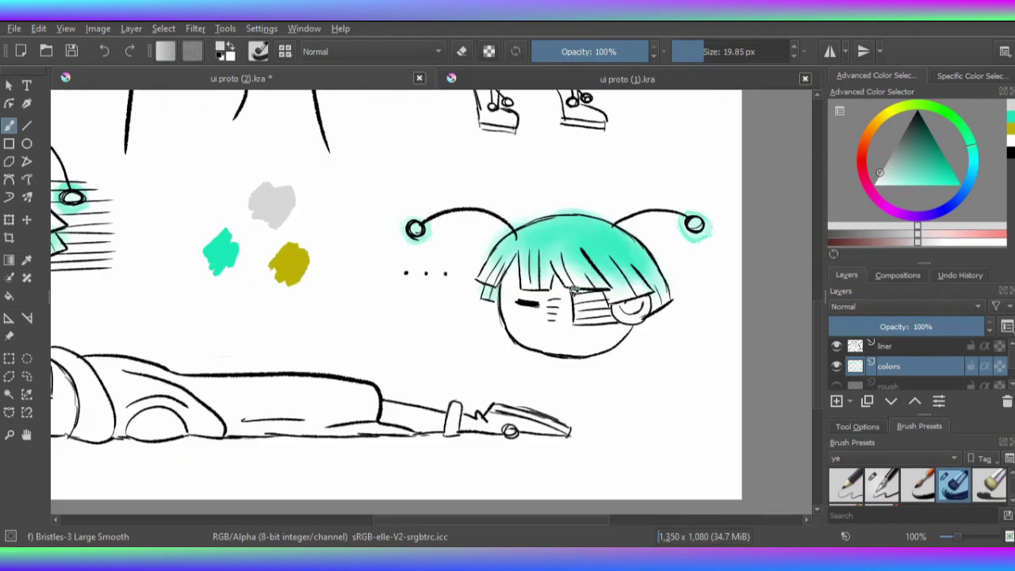
{"action": "mouse_move", "coordinate": [575, 289]}
{"action": "left_mouse_down"}
{"action": "mouse_move", "coordinate": [595, 319]}
{"action": "mouse_move", "coordinate": [630, 311]}
{"action": "left_mouse_up"}
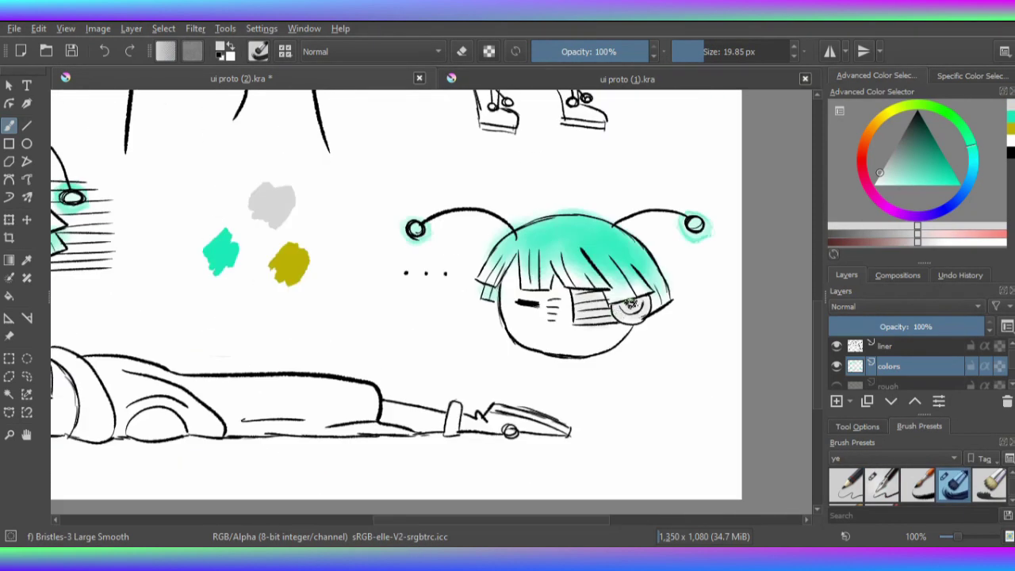
Paint the figures' coats and boots in brown tones on the colors layer, using the Bristles-3 Large Smooth brush.
{"action": "left_click_drag", "start_coordinate": [262, 349], "coordinate": [614, 206]}
{"action": "left_click_drag", "start_coordinate": [393, 250], "coordinate": [384, 210]}
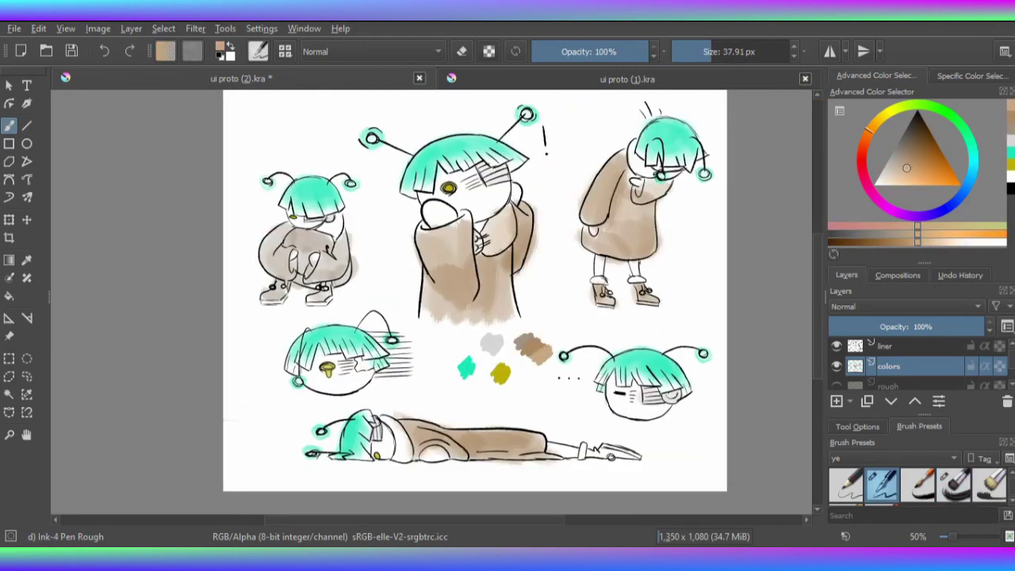
{"action": "left_click", "coordinate": [954, 483]}
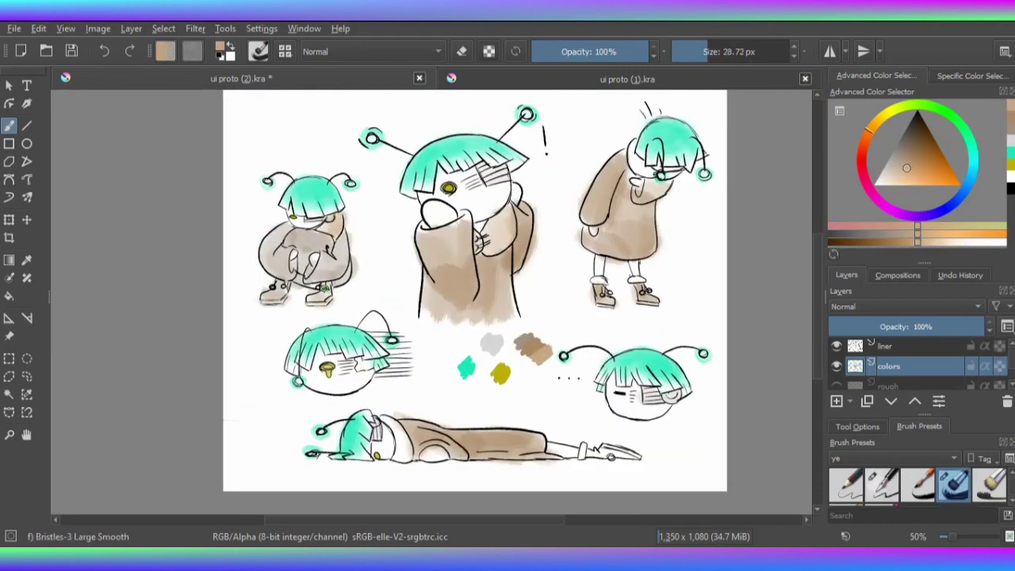
{"action": "key", "text": "bracketright"}
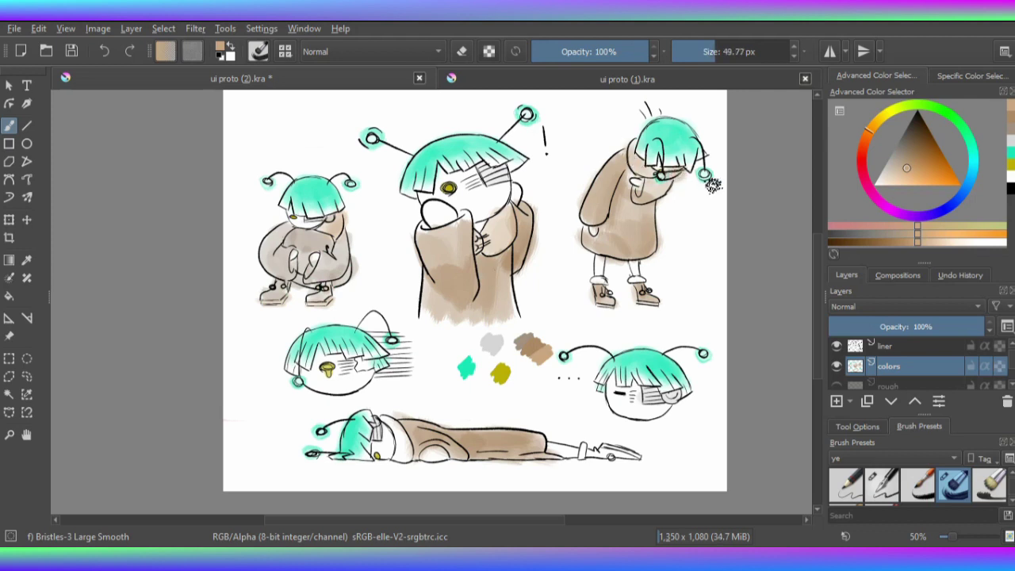
Paint the lying figure's collar, ankle cuff and boots tan on the colors layer.
{"action": "left_click_drag", "start_coordinate": [389, 323], "coordinate": [427, 230]}
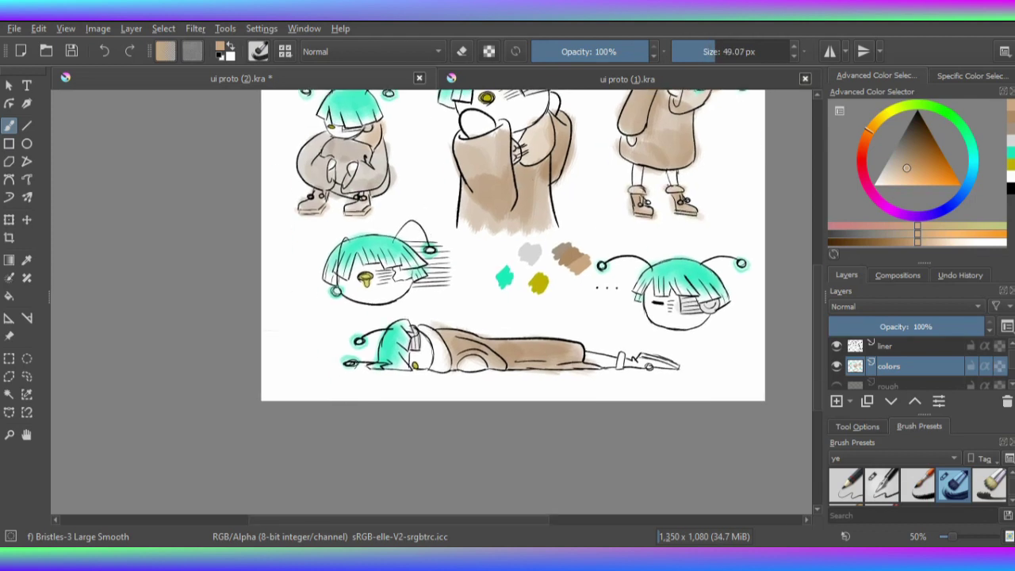
{"action": "key", "text": "bracketright"}
{"action": "key", "text": "bracketright"}
{"action": "key", "text": "bracketright"}
{"action": "key", "text": "bracketright"}
{"action": "key", "text": "bracketright"}
{"action": "key", "text": "bracketright"}
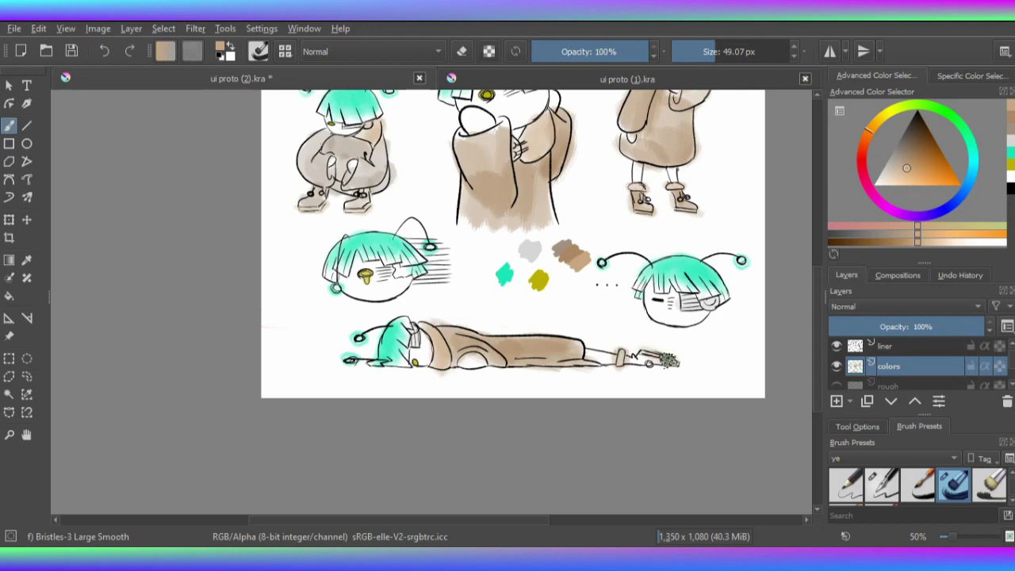
{"action": "left_click", "coordinate": [650, 358], "text": "ctrl"}
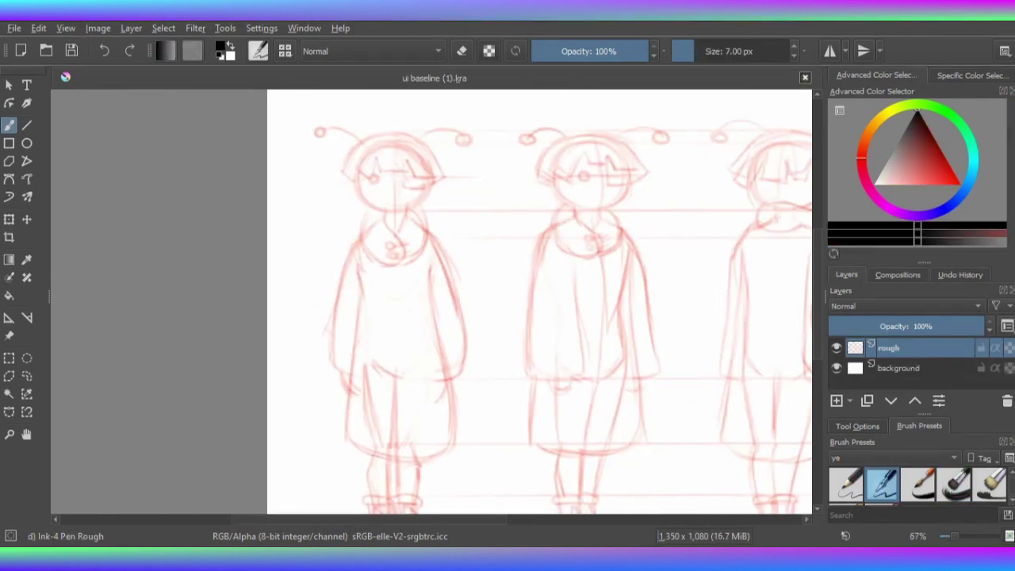
Add basework and linework layers above the rough and ink the front-view figure's first fringe strokes at 31.46 px.
{"action": "key", "text": "bracketright"}
{"action": "key", "text": "Insert"}
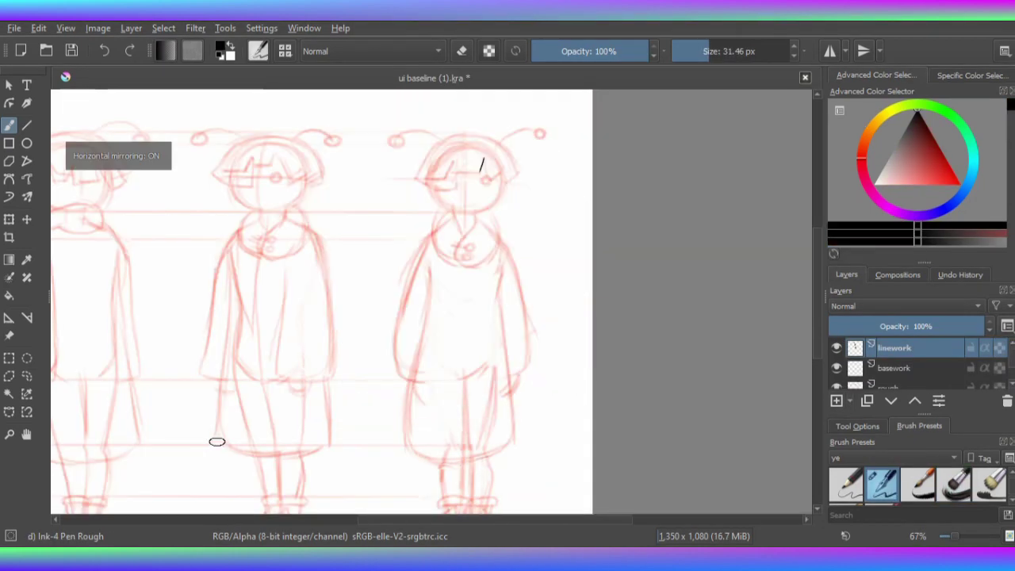
{"action": "left_click_drag", "start_coordinate": [481, 169], "coordinate": [454, 174]}
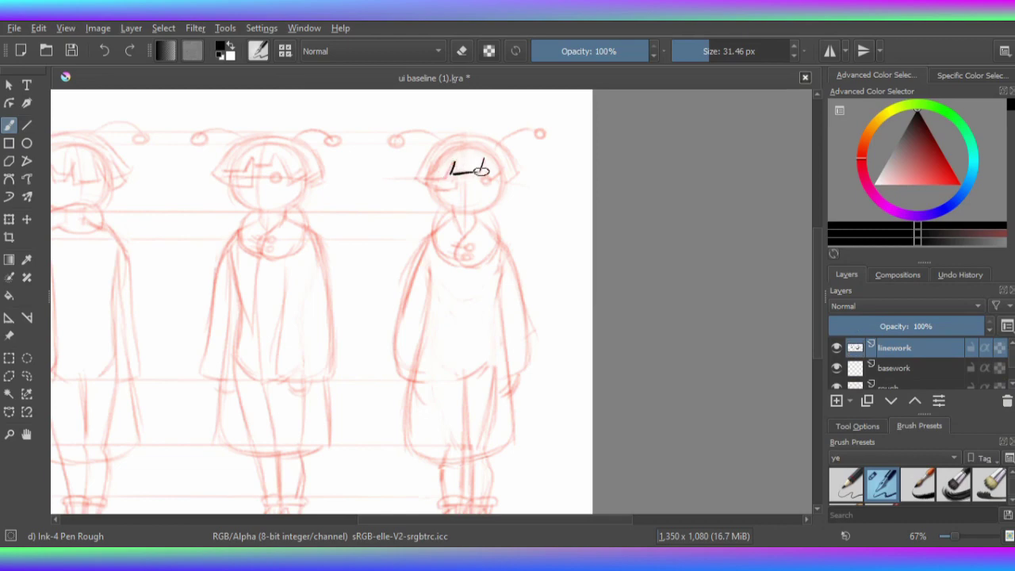
{"action": "scroll", "coordinate": [464, 161], "scroll_direction": "up", "scroll_amount": 1}
{"action": "right_click", "coordinate": [430, 290]}
{"action": "key", "text": "1"}
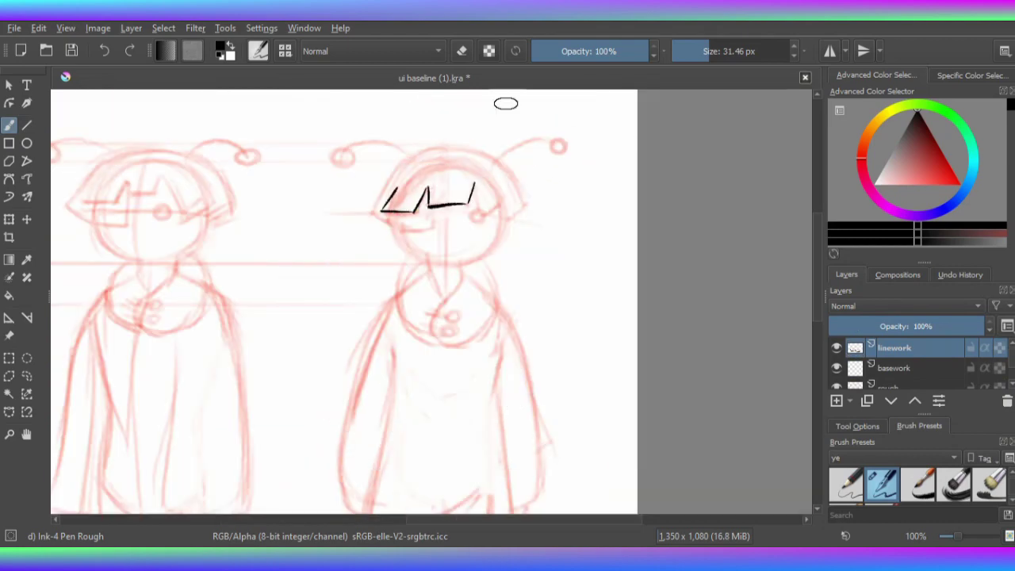
Ink the rest of the fringe, the face outline and one side of the front-view figure's hair, cleaning up the chin line.
{"action": "mouse_move", "coordinate": [474, 184]}
{"action": "left_mouse_down"}
{"action": "mouse_move", "coordinate": [486, 211]}
{"action": "mouse_move", "coordinate": [432, 228]}
{"action": "mouse_move", "coordinate": [429, 256]}
{"action": "left_mouse_up"}
{"action": "key", "text": "ctrl+z"}
{"action": "mouse_move", "coordinate": [391, 213]}
{"action": "left_mouse_down"}
{"action": "mouse_move", "coordinate": [428, 255]}
{"action": "mouse_move", "coordinate": [488, 252]}
{"action": "left_mouse_up"}
{"action": "key", "text": "m"}
{"action": "right_click", "coordinate": [414, 227]}
{"action": "key", "text": "m"}
{"action": "key", "text": "e"}
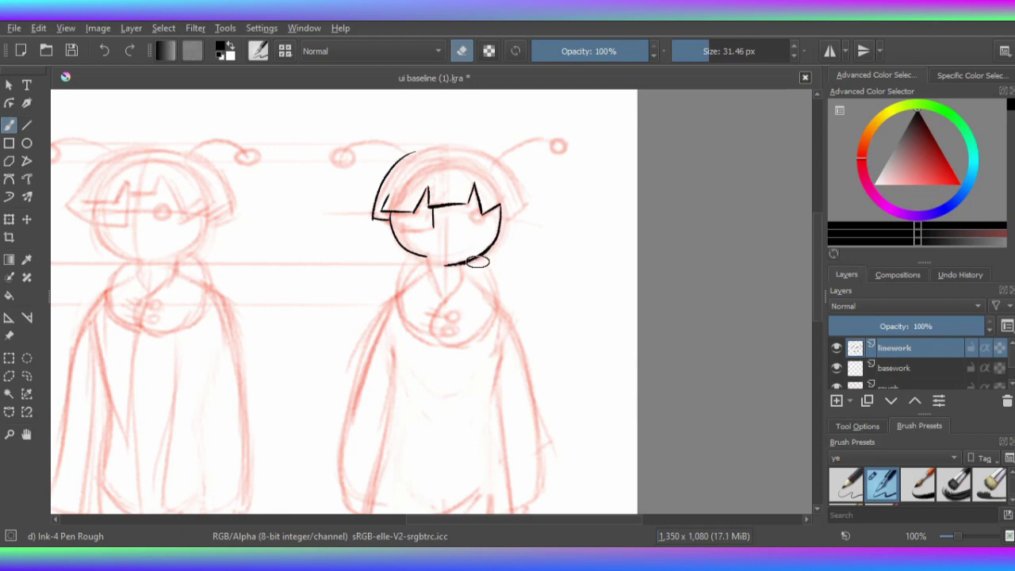
{"action": "key", "text": "e"}
Ink the other side and crown of the front-view figure's hair and its rectangular eye patch, checking in mirrored view.
{"action": "key", "text": "m"}
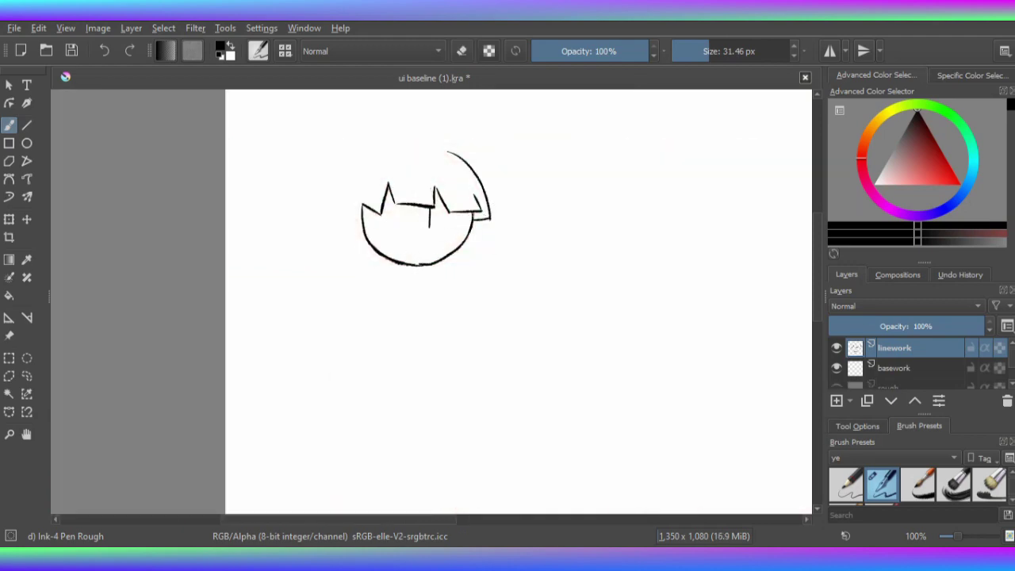
{"action": "left_click_drag", "start_coordinate": [363, 160], "coordinate": [361, 210]}
{"action": "right_click", "coordinate": [374, 265]}
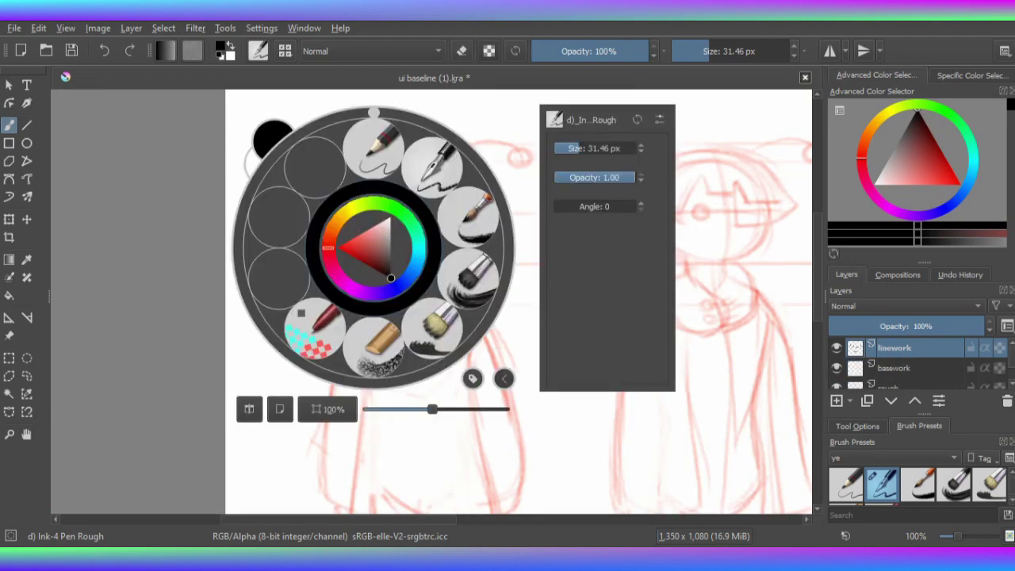
{"action": "key", "text": "m"}
{"action": "key", "text": "m"}
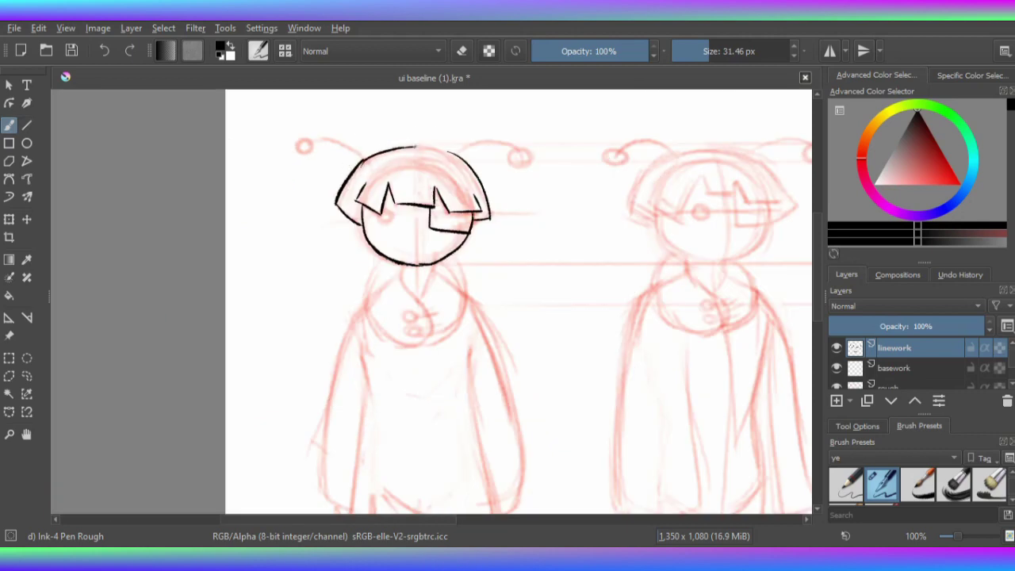
Ink the front-view figure's round eye, its two antennae and short strand lines in the hair, checking in mirrored view.
{"action": "key", "text": "m"}
{"action": "key", "text": "m"}
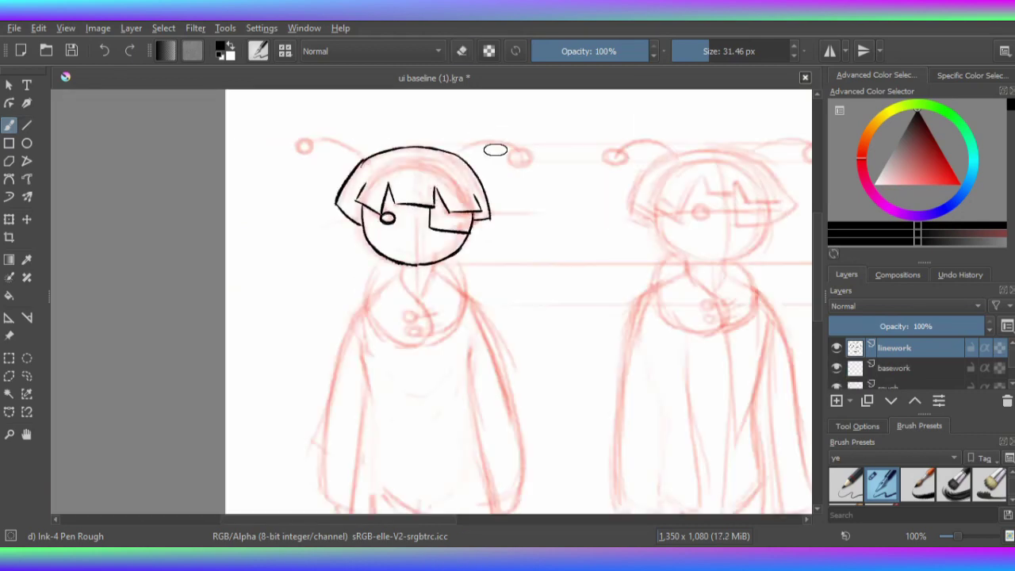
{"action": "left_click_drag", "start_coordinate": [452, 156], "coordinate": [515, 151]}
{"action": "left_click_drag", "start_coordinate": [369, 155], "coordinate": [304, 151]}
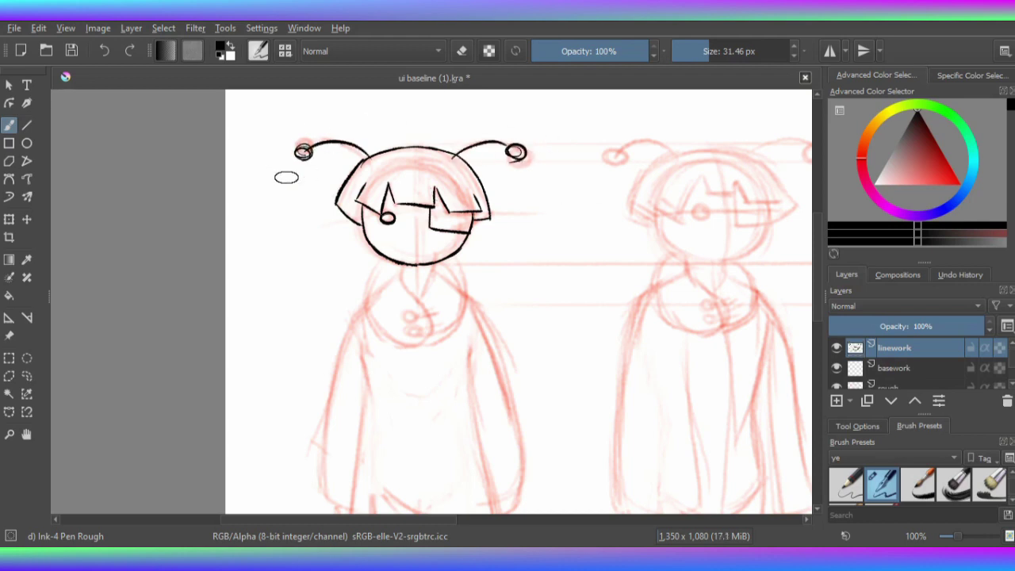
{"action": "key", "text": "e"}
{"action": "key", "text": "e"}
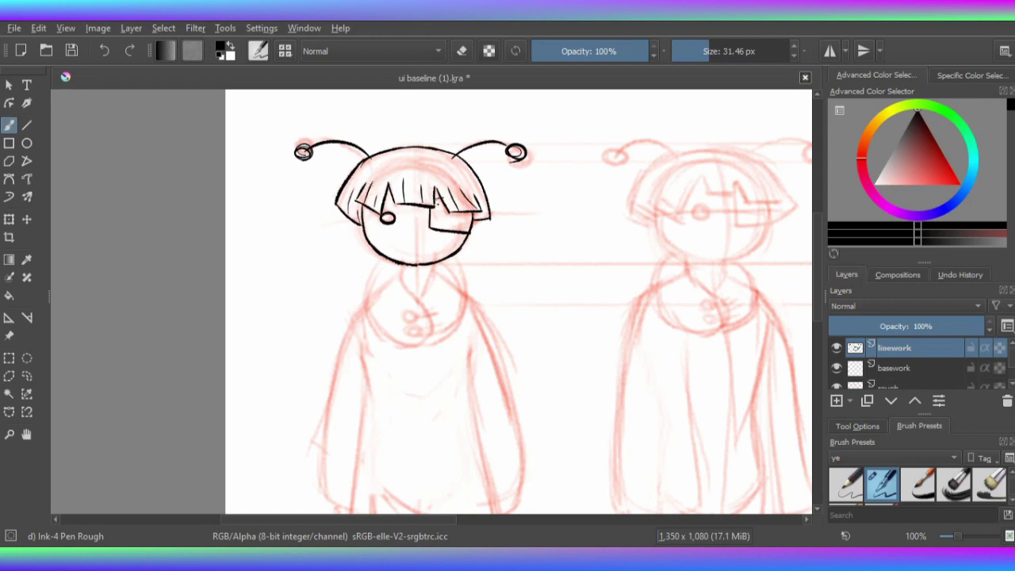
Ink the front-view figure's rounded collar with two buttons, the long coat with both sleeves, and the hands below the cuffs.
{"action": "left_click_drag", "start_coordinate": [379, 263], "coordinate": [413, 347]}
{"action": "mouse_move", "coordinate": [463, 258]}
{"action": "left_mouse_down"}
{"action": "mouse_move", "coordinate": [429, 344]}
{"action": "mouse_move", "coordinate": [422, 336]}
{"action": "left_mouse_up"}
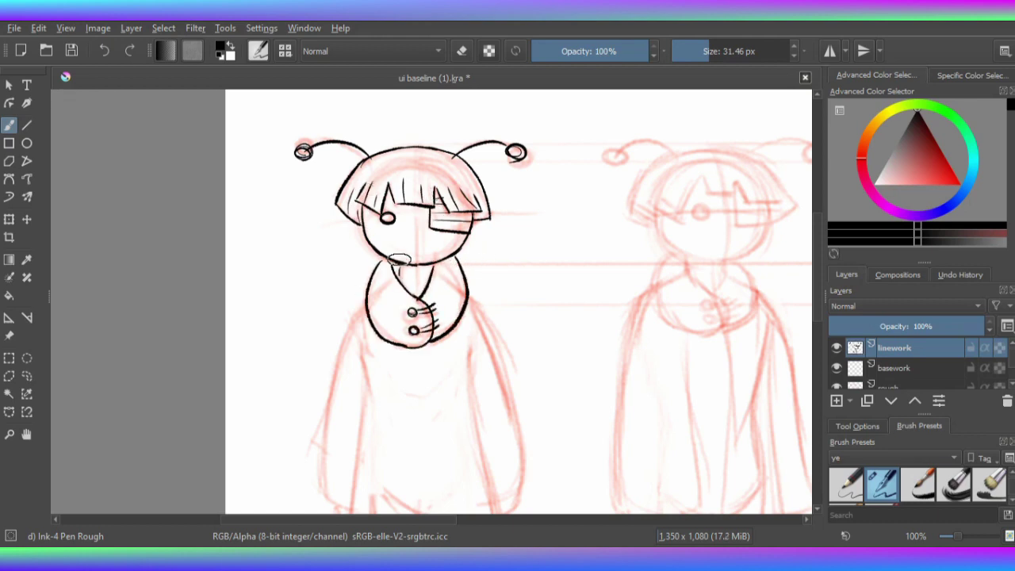
{"action": "key", "text": "m"}
{"action": "scroll", "coordinate": [418, 176], "scroll_direction": "down", "scroll_amount": 2}
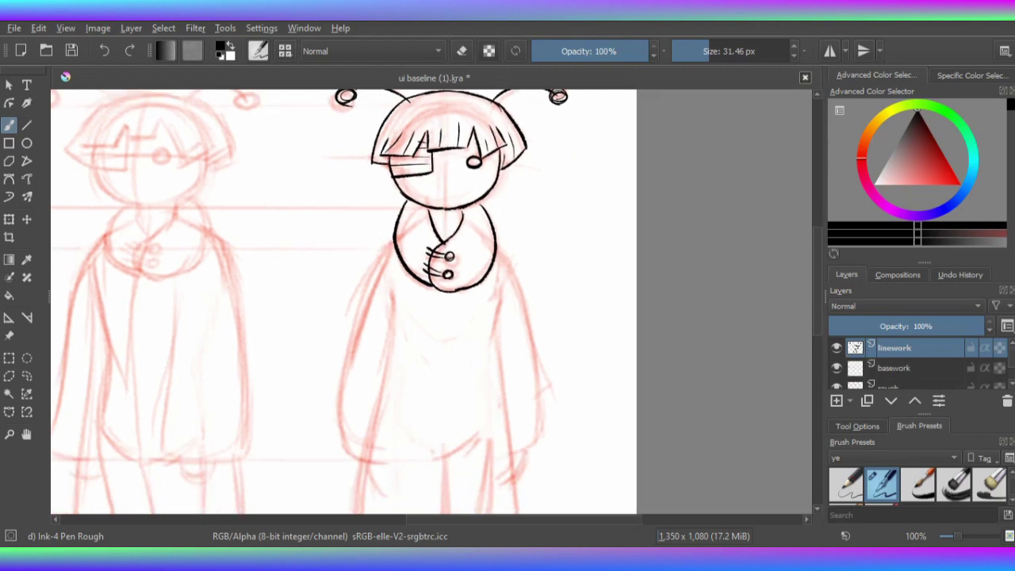
{"action": "scroll", "coordinate": [418, 176], "scroll_direction": "down", "scroll_amount": 2}
{"action": "left_click_drag", "start_coordinate": [418, 176], "coordinate": [394, 322]}
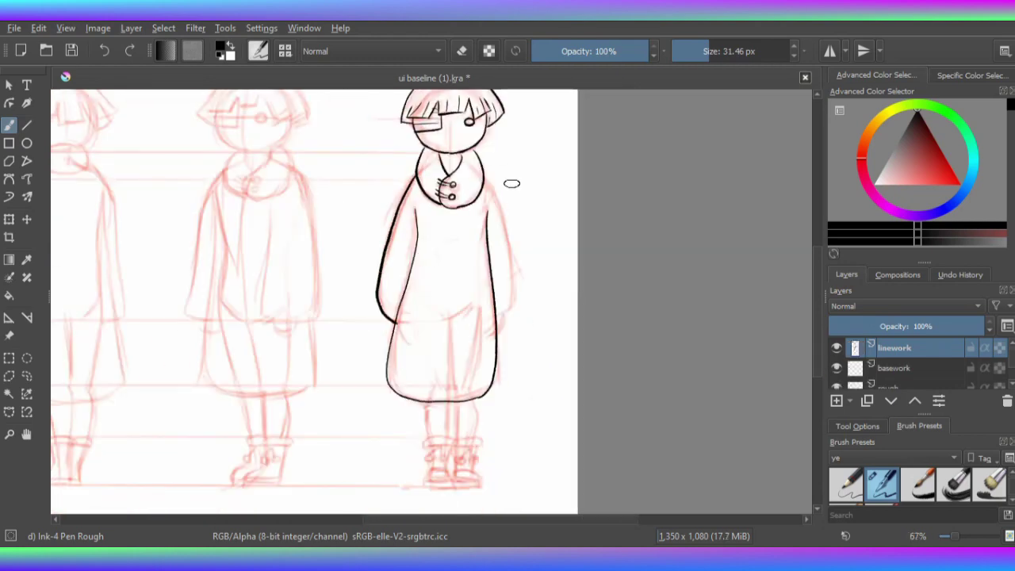
{"action": "key", "text": "m"}
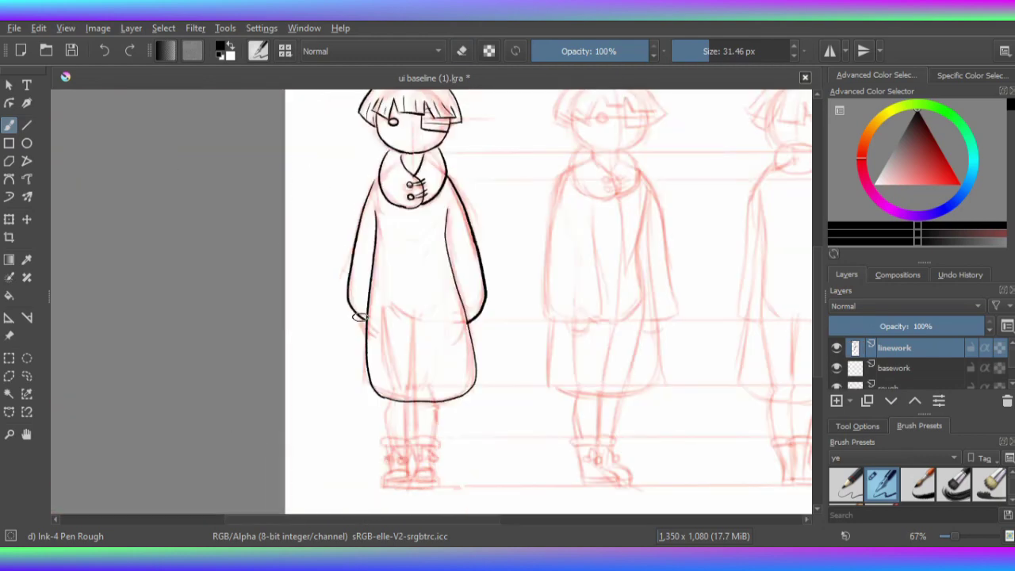
{"action": "scroll", "coordinate": [496, 339], "scroll_direction": "up", "scroll_amount": 2}
Ink the front-view figure's legs and its two cuffed boots with pompom laces and soles.
{"action": "scroll", "coordinate": [373, 275], "scroll_direction": "down", "scroll_amount": 3}
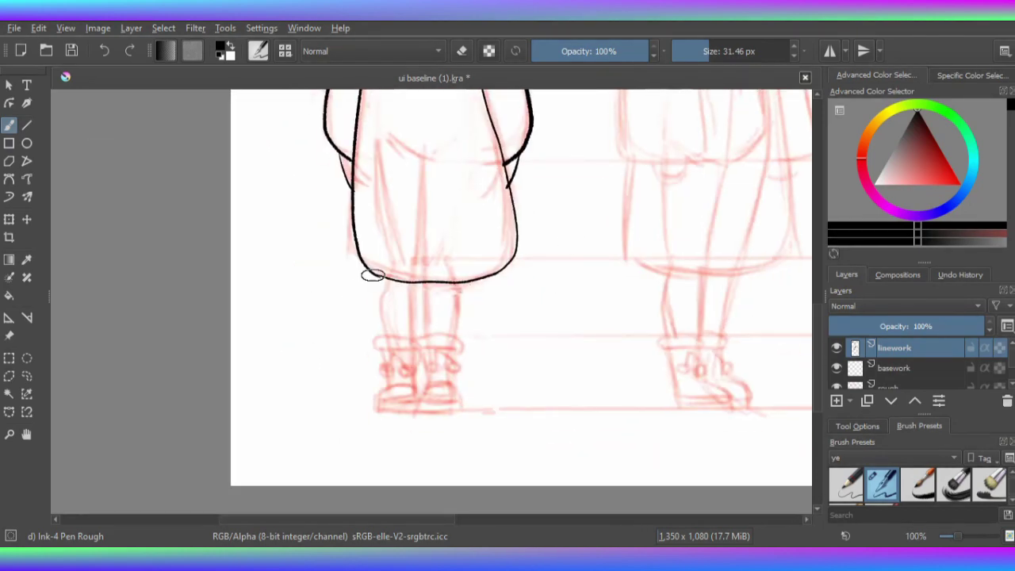
{"action": "left_click_drag", "start_coordinate": [386, 280], "coordinate": [376, 334]}
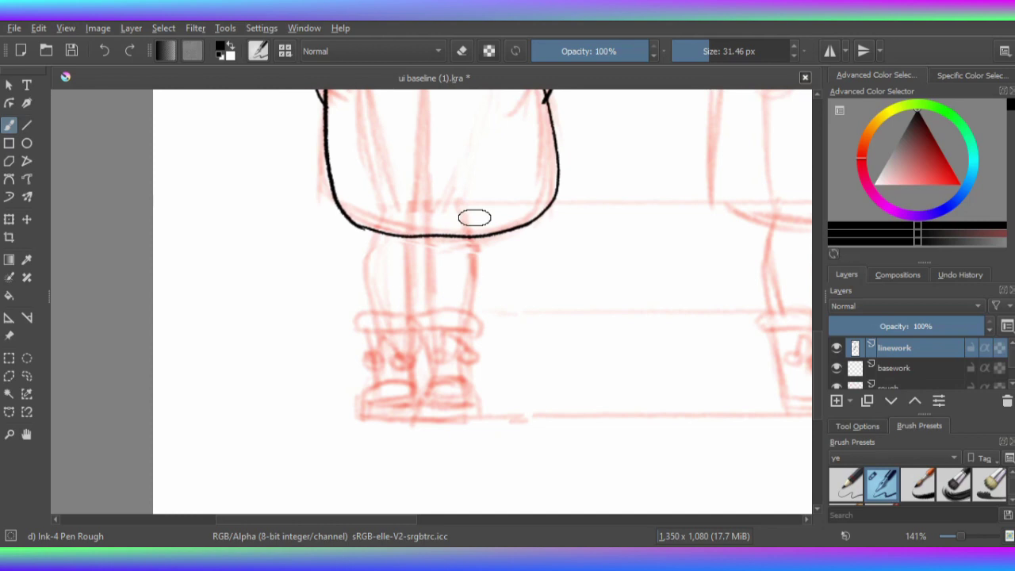
{"action": "mouse_move", "coordinate": [363, 410]}
{"action": "left_mouse_down"}
{"action": "mouse_move", "coordinate": [395, 407]}
{"action": "mouse_move", "coordinate": [414, 418]}
{"action": "left_mouse_up"}
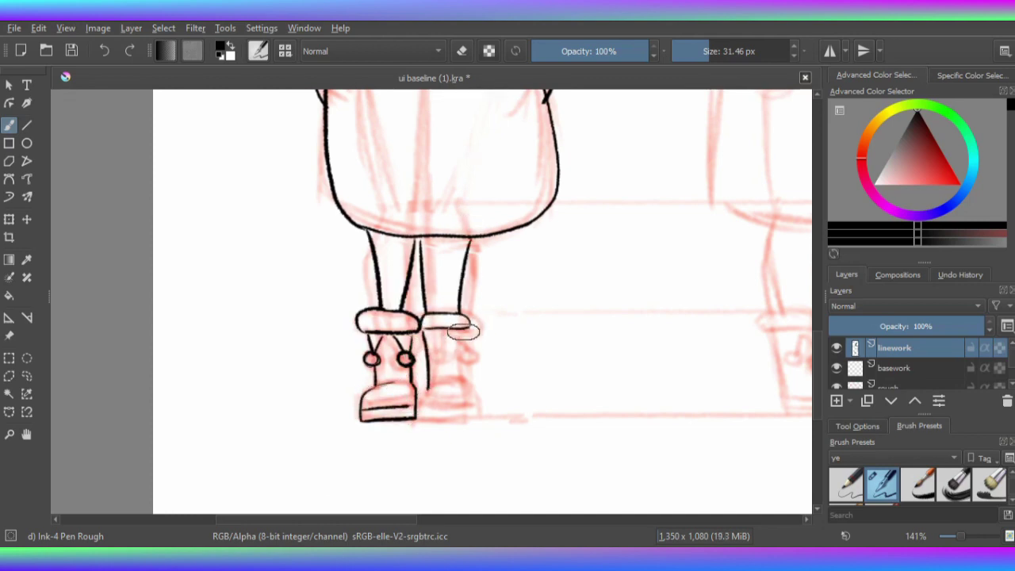
{"action": "mouse_move", "coordinate": [463, 328]}
{"action": "left_mouse_down"}
{"action": "mouse_move", "coordinate": [434, 329]}
{"action": "mouse_move", "coordinate": [439, 359]}
{"action": "left_mouse_up"}
{"action": "mouse_move", "coordinate": [457, 333]}
{"action": "left_mouse_down"}
{"action": "mouse_move", "coordinate": [475, 395]}
{"action": "mouse_move", "coordinate": [457, 418]}
{"action": "mouse_move", "coordinate": [452, 383]}
{"action": "mouse_move", "coordinate": [474, 413]}
{"action": "left_mouse_up"}
{"action": "left_click_drag", "start_coordinate": [475, 367], "coordinate": [477, 395]}
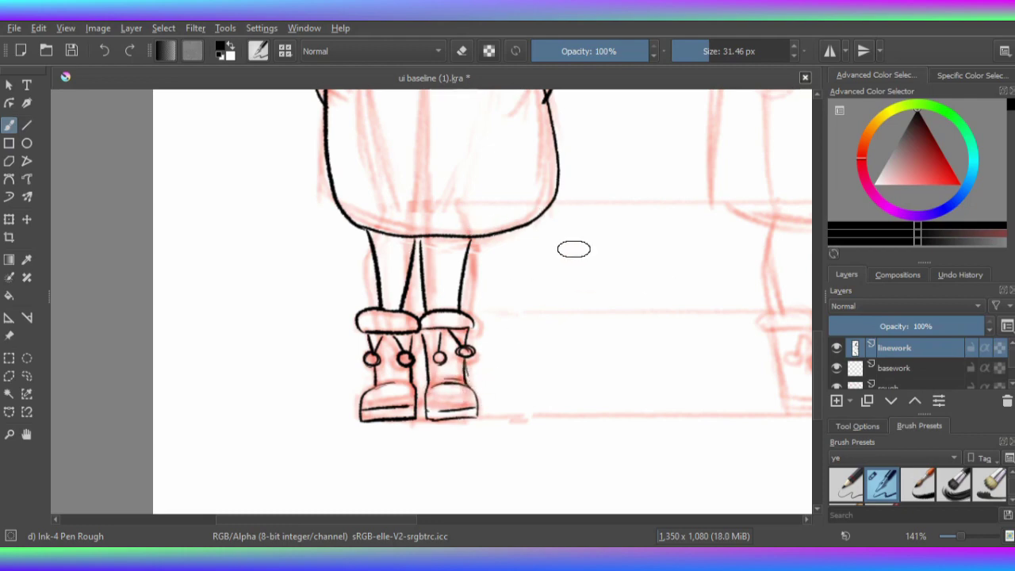
Hide the rough layer and check the front-view figure's linework in mirrored and normal view.
{"action": "key", "text": "ctrl+h"}
{"action": "scroll", "coordinate": [594, 180], "scroll_direction": "down", "scroll_amount": 2}
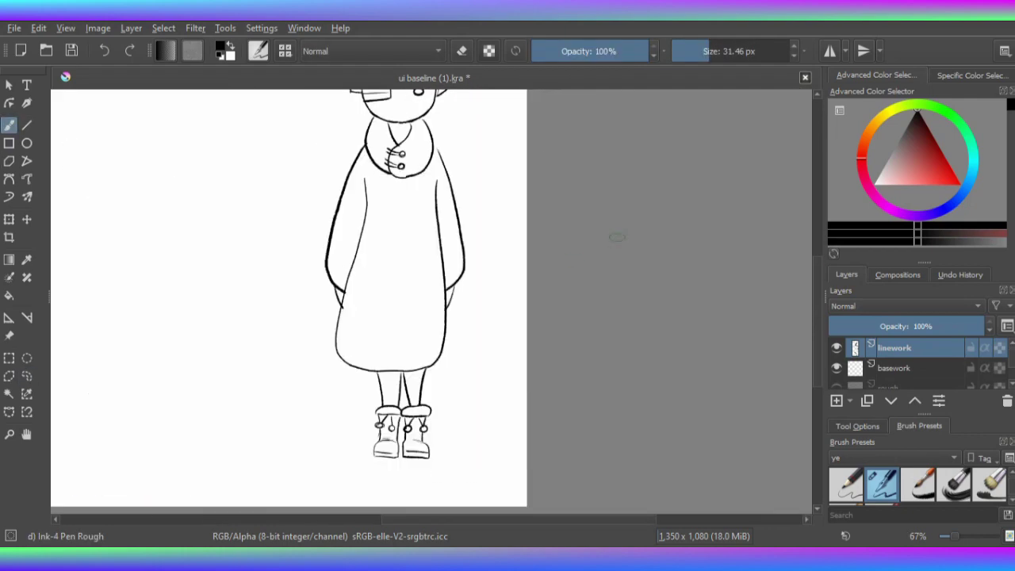
{"action": "scroll", "coordinate": [618, 237], "scroll_direction": "down", "scroll_amount": 1}
{"action": "right_click", "coordinate": [431, 336]}
{"action": "key", "text": "Escape"}
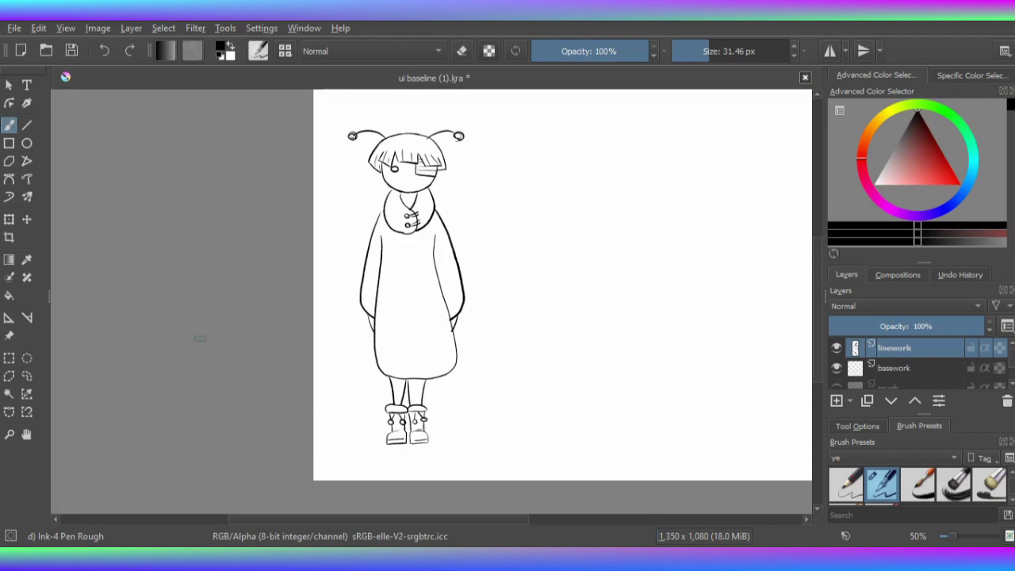
Freehand-select the front-view figure's legs and boots, adjust them with a transform under the coat, and deselect.
{"action": "left_click", "coordinate": [26, 375]}
{"action": "scroll", "coordinate": [372, 387], "scroll_direction": "up", "scroll_amount": 2}
{"action": "mouse_move", "coordinate": [373, 386]}
{"action": "left_mouse_down"}
{"action": "mouse_move", "coordinate": [353, 295]}
{"action": "mouse_move", "coordinate": [387, 287]}
{"action": "mouse_move", "coordinate": [457, 290]}
{"action": "mouse_move", "coordinate": [504, 365]}
{"action": "left_mouse_up"}
{"action": "key", "text": "ctrl+t"}
{"action": "left_click_drag", "start_coordinate": [438, 516], "coordinate": [433, 520]}
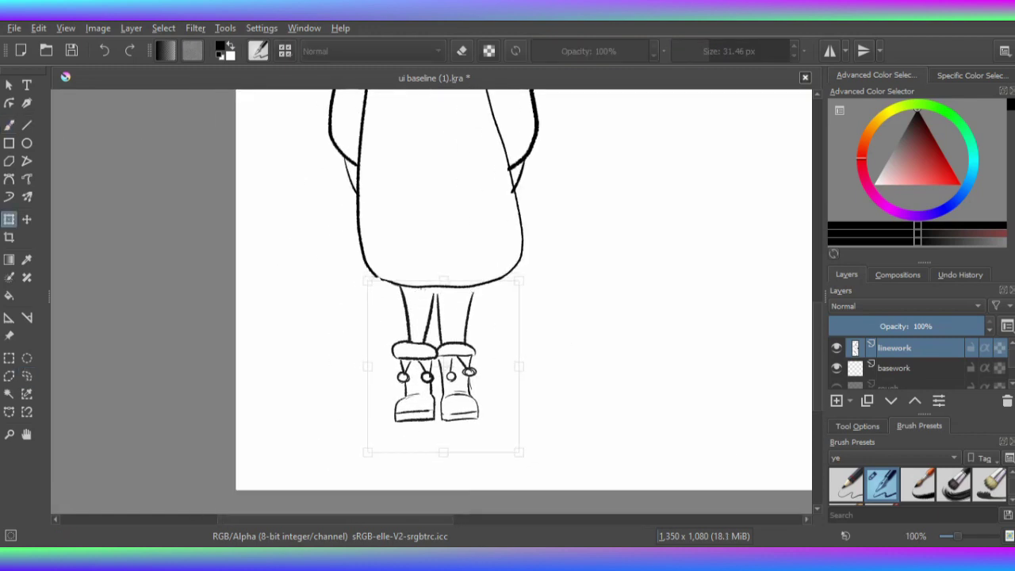
{"action": "scroll", "coordinate": [433, 519], "scroll_direction": "down", "scroll_amount": 1}
{"action": "key", "text": "Return"}
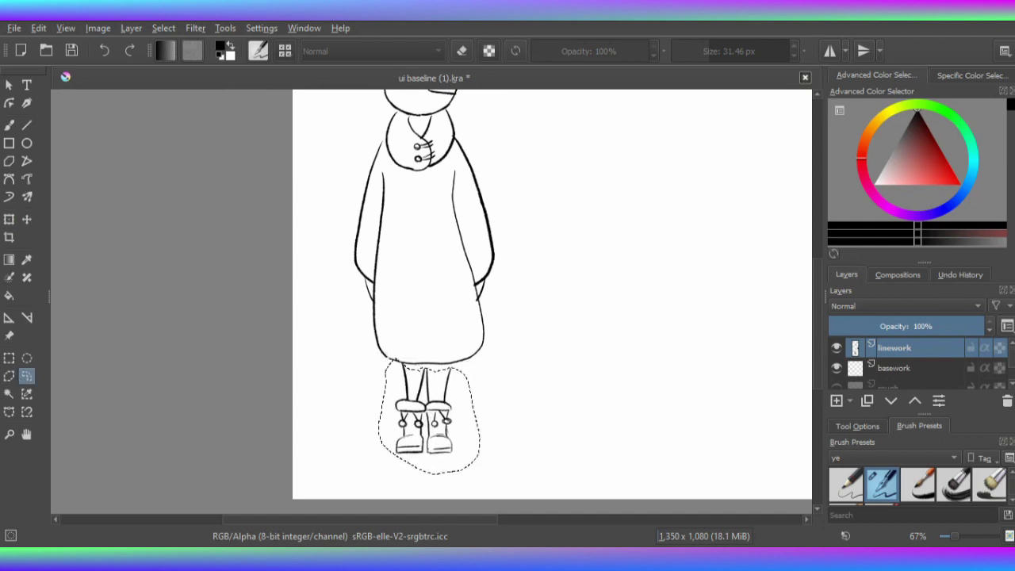
{"action": "key", "text": "b"}
{"action": "key", "text": "ctrl+shift+a"}
Erase the front-view figure's leg lines between coat hem and boot cuffs and re-ink both legs.
{"action": "scroll", "coordinate": [471, 340], "scroll_direction": "up", "scroll_amount": 1}
{"action": "left_click_drag", "start_coordinate": [432, 353], "coordinate": [492, 317]}
{"action": "left_click_drag", "start_coordinate": [425, 313], "coordinate": [434, 361]}
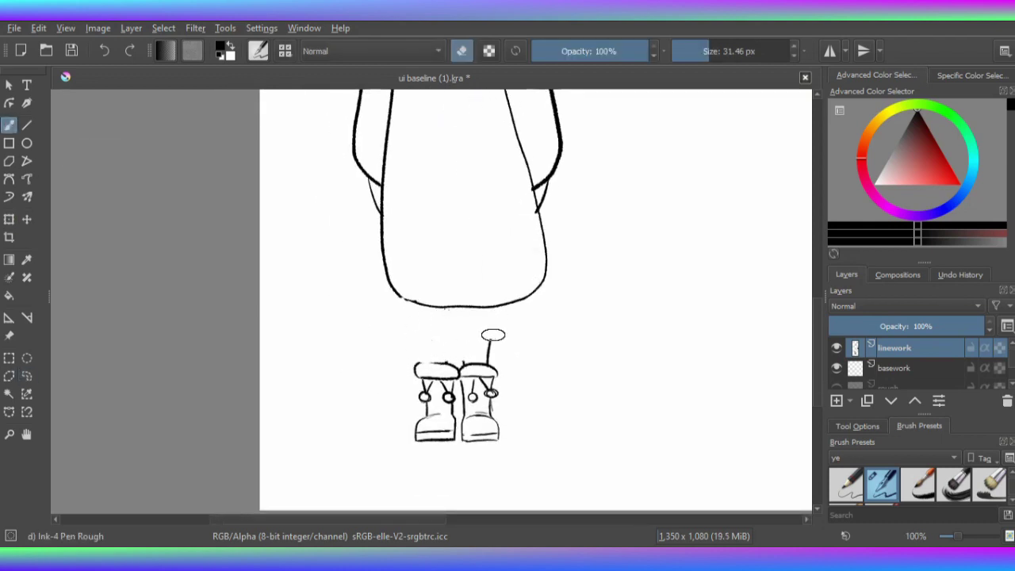
{"action": "key", "text": "e"}
{"action": "mouse_move", "coordinate": [425, 308]}
{"action": "left_mouse_down"}
{"action": "mouse_move", "coordinate": [433, 361]}
{"action": "mouse_move", "coordinate": [446, 359]}
{"action": "left_mouse_up"}
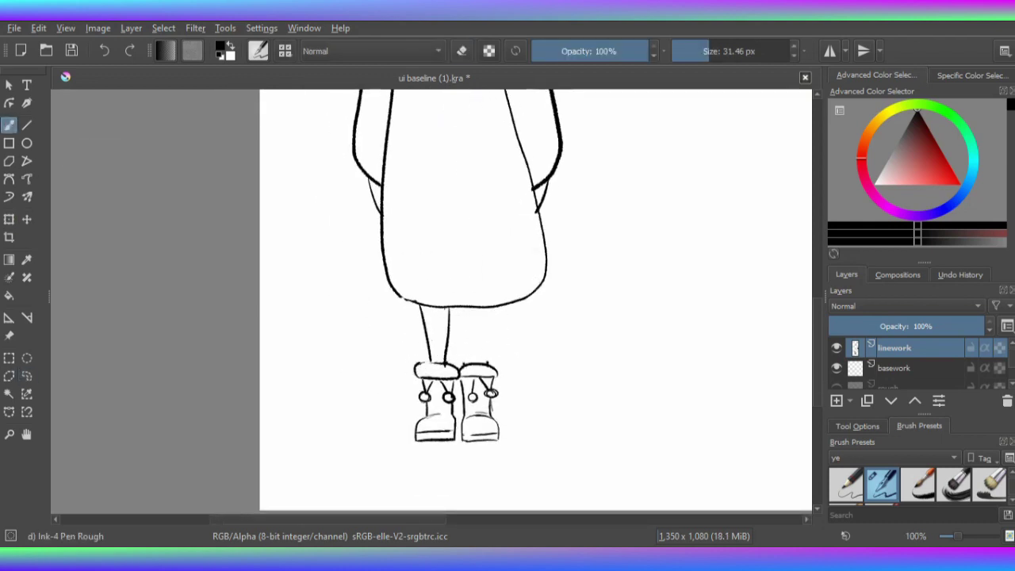
{"action": "key", "text": "ctrl+plus"}
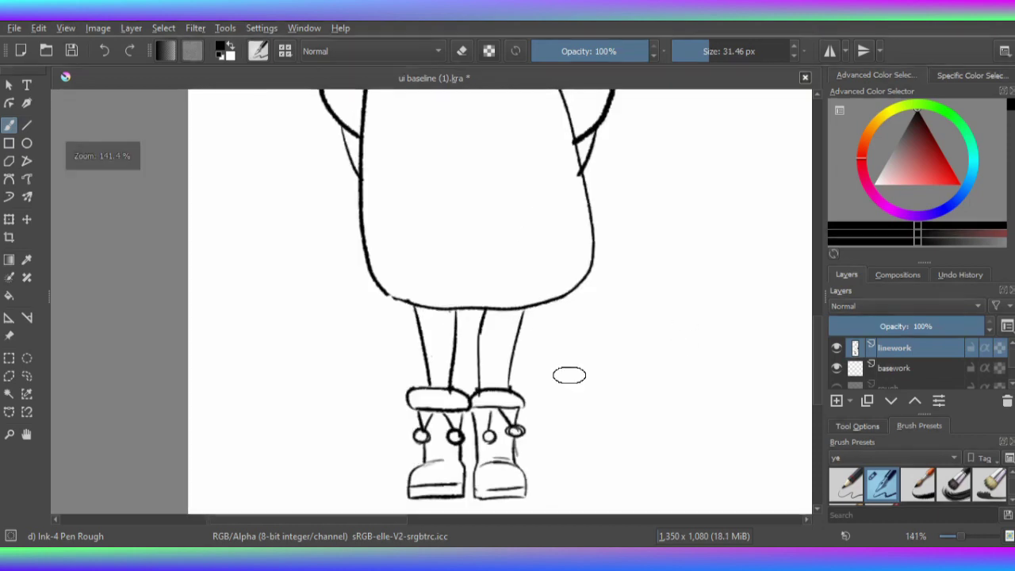
{"action": "key", "text": "e"}
{"action": "key", "text": "e"}
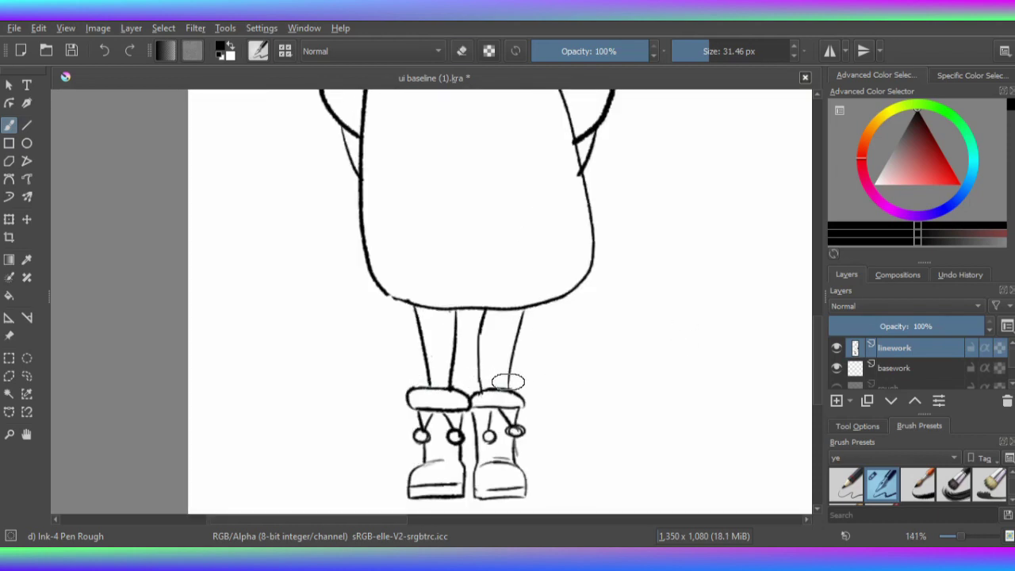
Redraw the front-view figure's second leg in mirrored view to match the other leg.
{"action": "key", "text": "ctrl+minus"}
{"action": "key", "text": "ctrl+minus"}
{"action": "key", "text": "ctrl+plus"}
{"action": "key", "text": "ctrl+plus"}
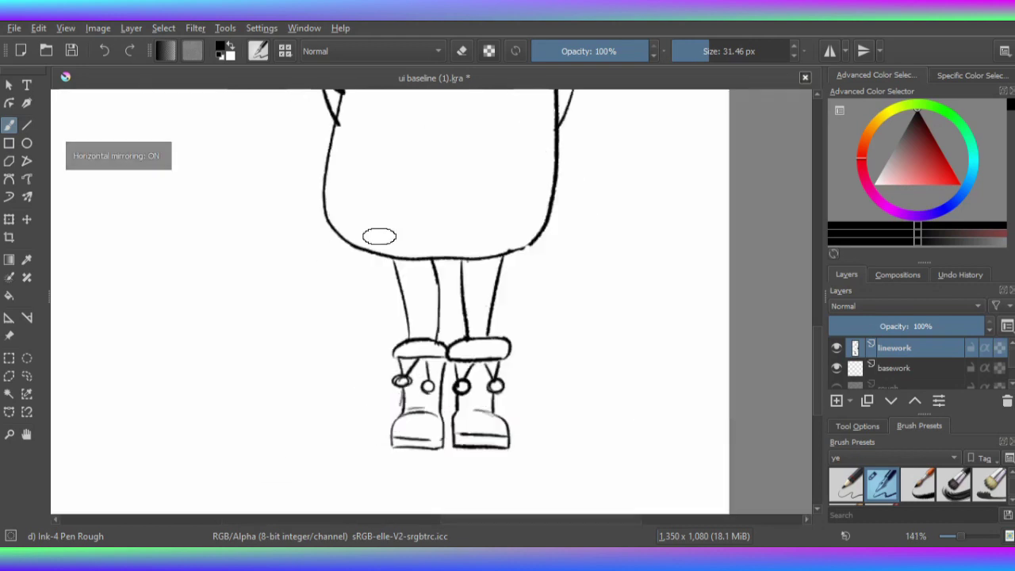
{"action": "key", "text": "e"}
{"action": "key", "text": "e"}
{"action": "mouse_move", "coordinate": [433, 262]}
{"action": "left_mouse_down"}
{"action": "mouse_move", "coordinate": [440, 294]}
{"action": "mouse_move", "coordinate": [416, 337]}
{"action": "left_mouse_up"}
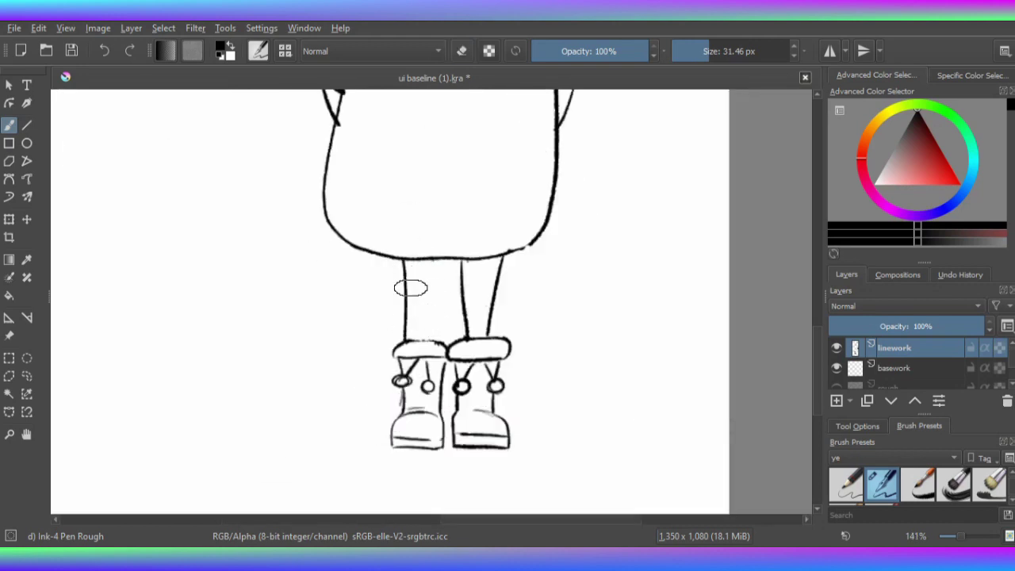
{"action": "left_click_drag", "start_coordinate": [451, 257], "coordinate": [436, 341]}
{"action": "key", "text": "e"}
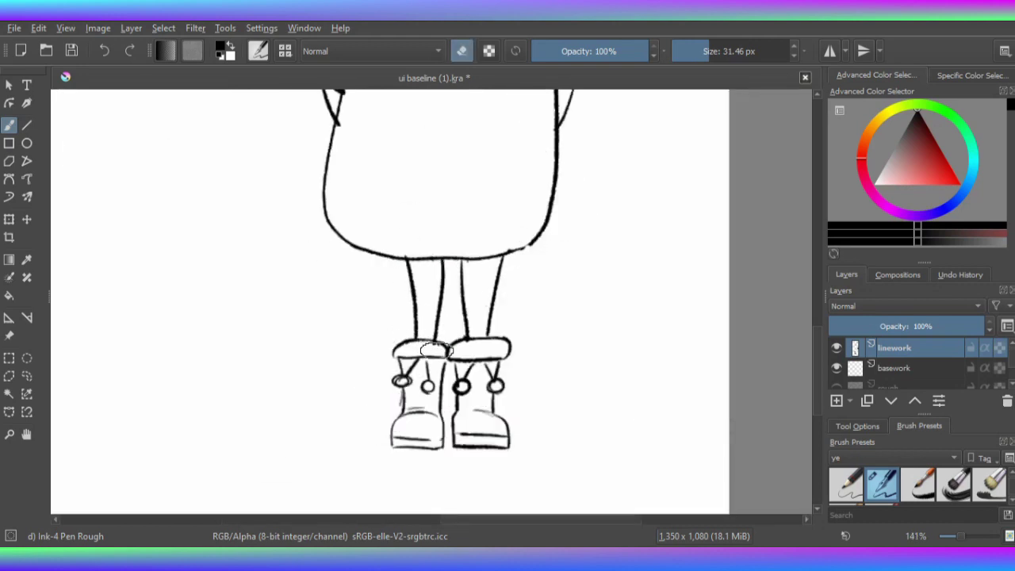
{"action": "key", "text": "e"}
{"action": "key", "text": "ctrl+minus"}
{"action": "key", "text": "ctrl+minus"}
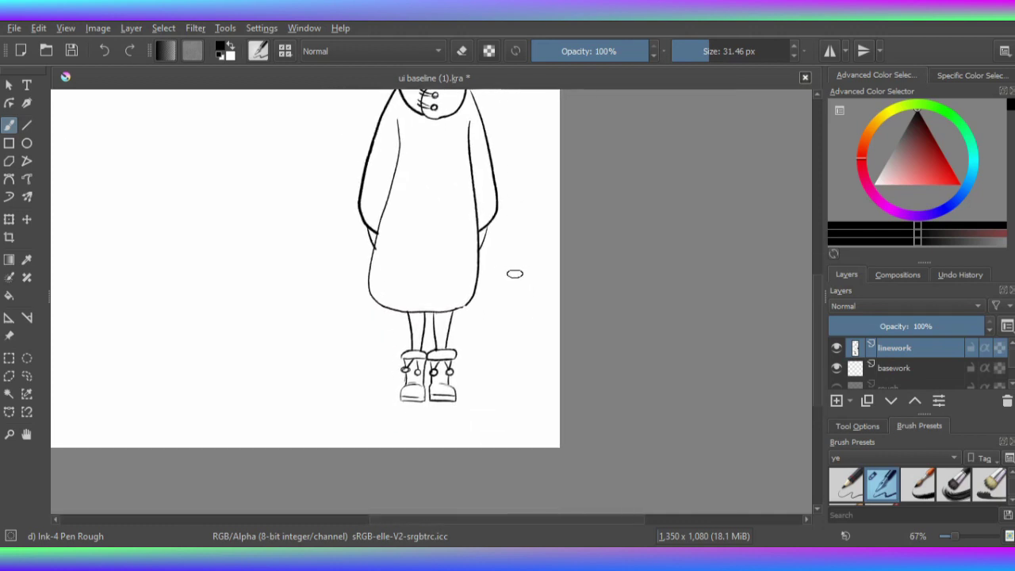
Replace the front-view figure's mismatched leg and boot with a flipped copy of the other, merged into the linework layer.
{"action": "key", "text": "ctrl+r"}
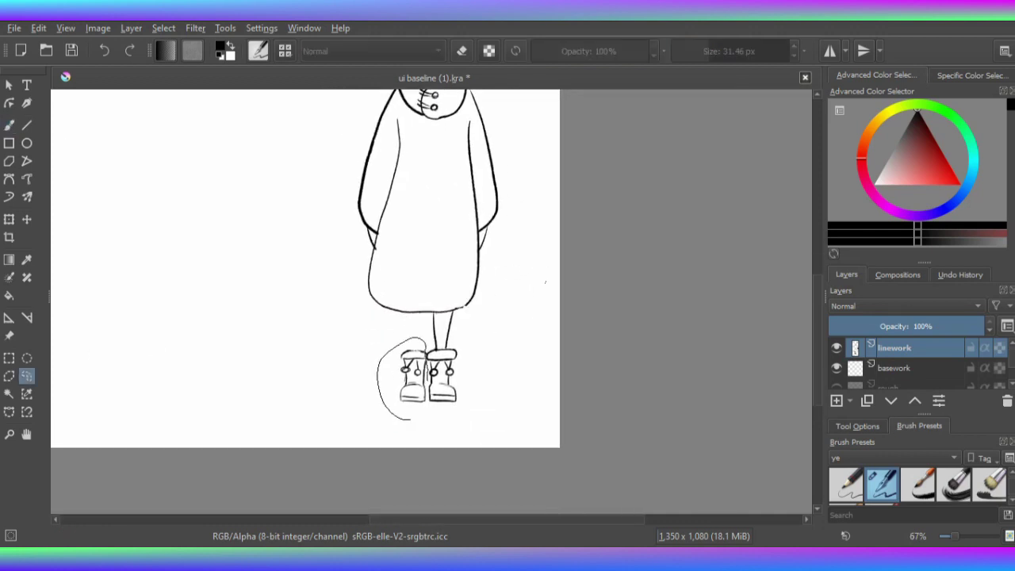
{"action": "left_click_drag", "start_coordinate": [411, 419], "coordinate": [429, 313]}
{"action": "key", "text": "ctrl+x"}
{"action": "key", "text": "ctrl+v"}
{"action": "left_click", "coordinate": [130, 28]}
{"action": "key", "text": "Escape"}
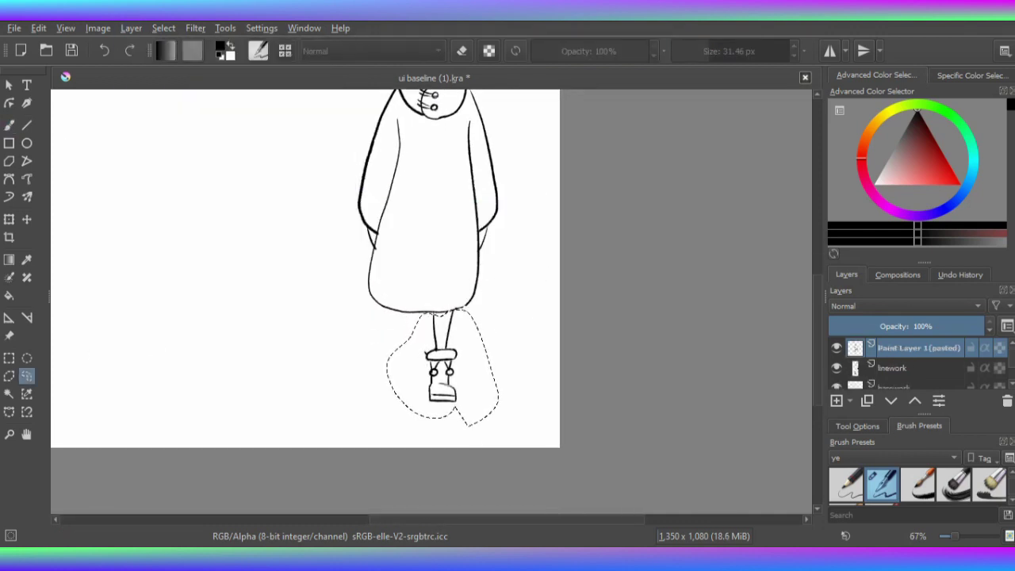
{"action": "key", "text": "ctrl+t"}
{"action": "key", "text": "Return"}
{"action": "key", "text": "b"}
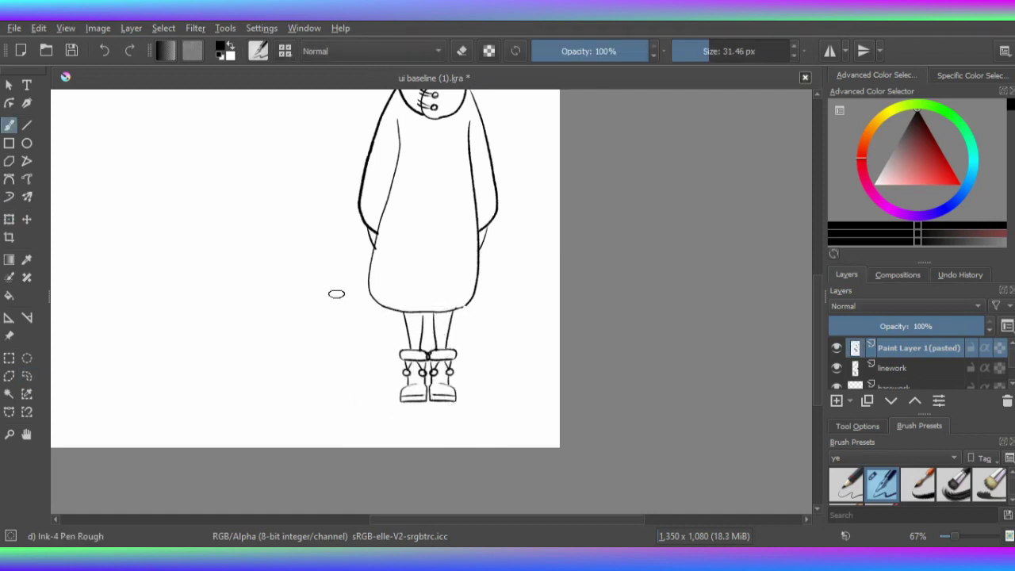
{"action": "scroll", "coordinate": [337, 293], "scroll_direction": "up", "scroll_amount": 2}
{"action": "key", "text": "ctrl+e"}
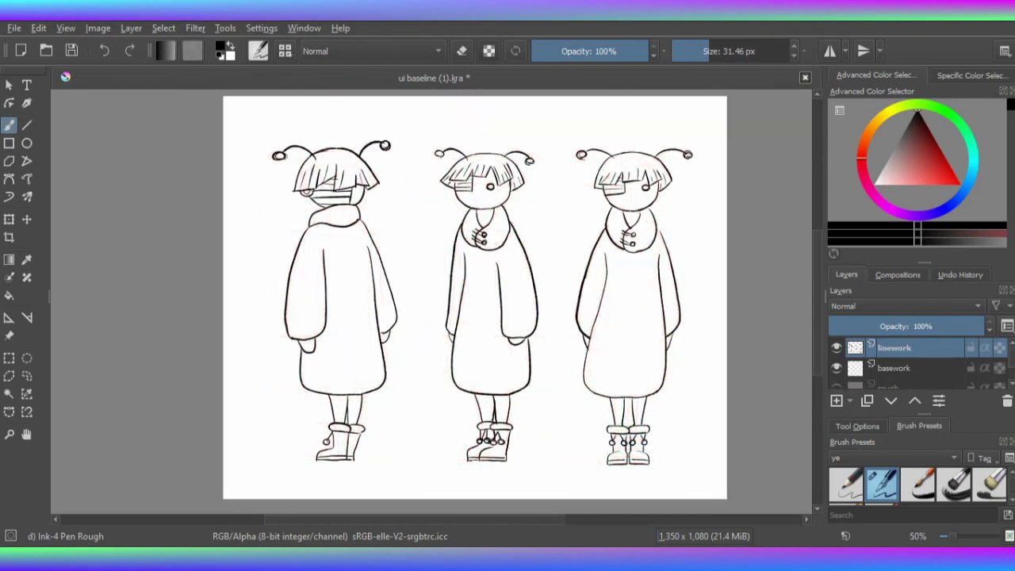
Freehand-select the leftmost figure and scale it slightly smaller, then select the middle figure and nudge it toward the leftmost one.
{"action": "left_click", "coordinate": [27, 376]}
{"action": "left_click_drag", "start_coordinate": [401, 482], "coordinate": [404, 486]}
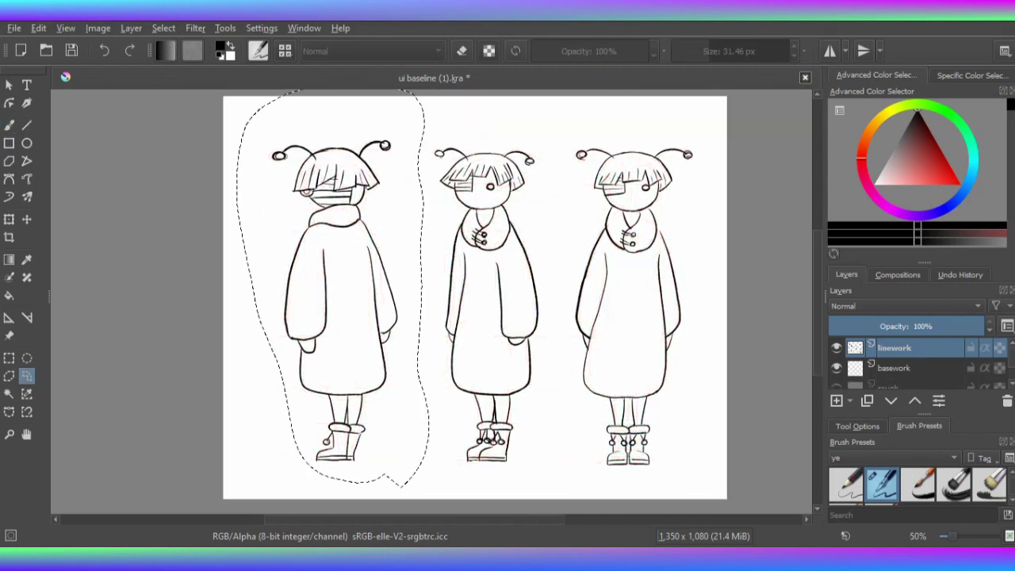
{"action": "key", "text": "ctrl+t"}
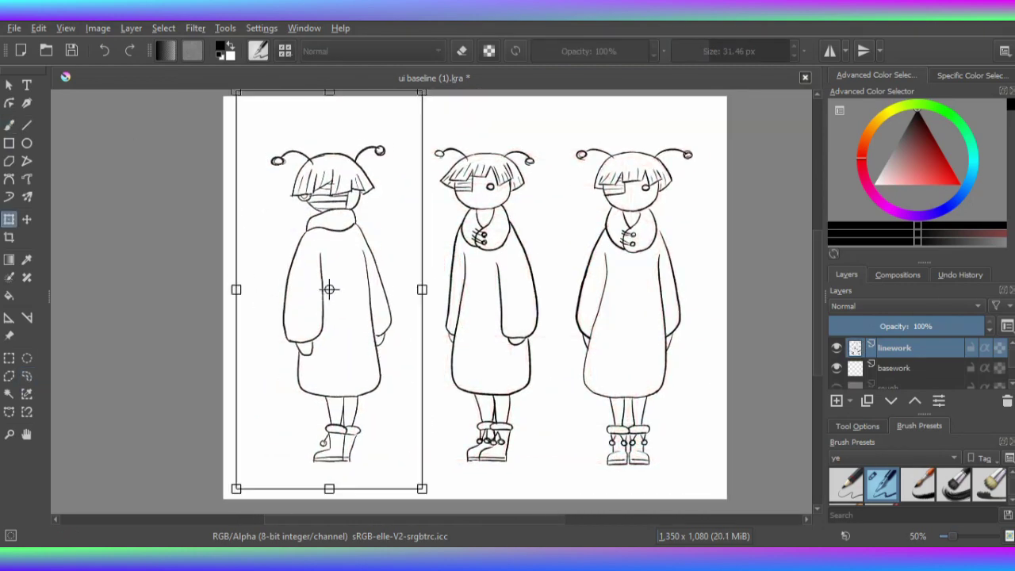
{"action": "left_click", "coordinate": [27, 376]}
{"action": "mouse_move", "coordinate": [428, 464]}
{"action": "left_mouse_down"}
{"action": "mouse_move", "coordinate": [421, 257]}
{"action": "mouse_move", "coordinate": [547, 452]}
{"action": "mouse_move", "coordinate": [422, 473]}
{"action": "left_mouse_up"}
{"action": "key", "text": "ctrl+t"}
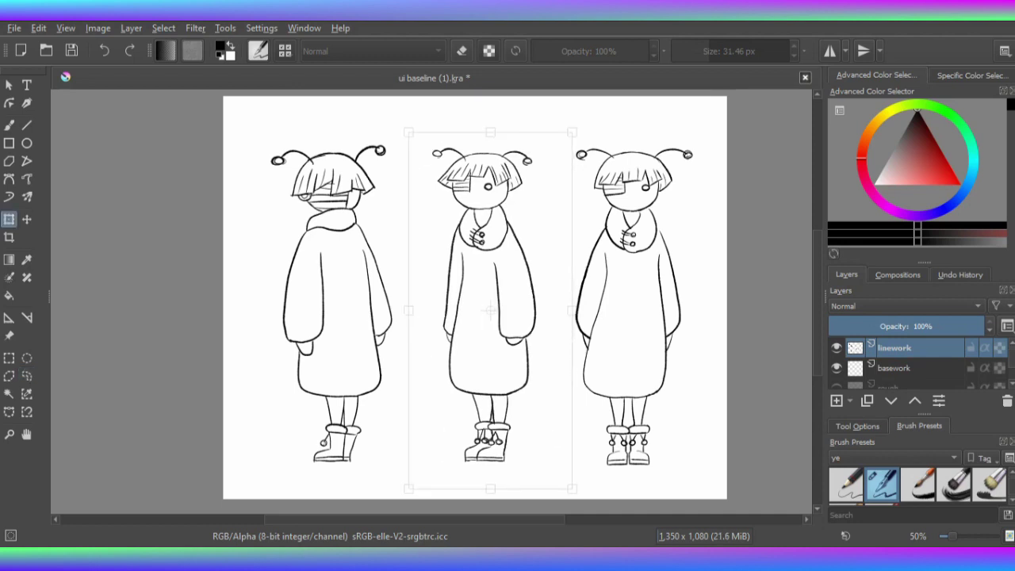
{"action": "key", "text": "Return"}
{"action": "left_click", "coordinate": [27, 376]}
On the basework layer, draw straight horizontal guides across the figures at head top, chin, hands, coat hem and feet.
{"action": "left_click", "coordinate": [894, 368]}
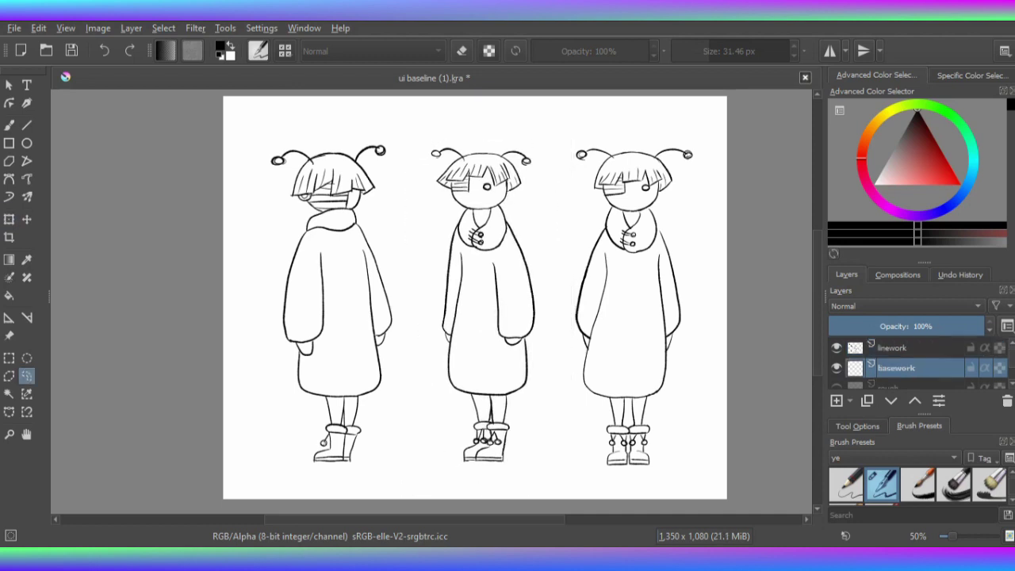
{"action": "left_click", "coordinate": [26, 124]}
{"action": "left_click_drag", "start_coordinate": [384, 150], "coordinate": [308, 151]}
{"action": "key", "text": "ctrl+z"}
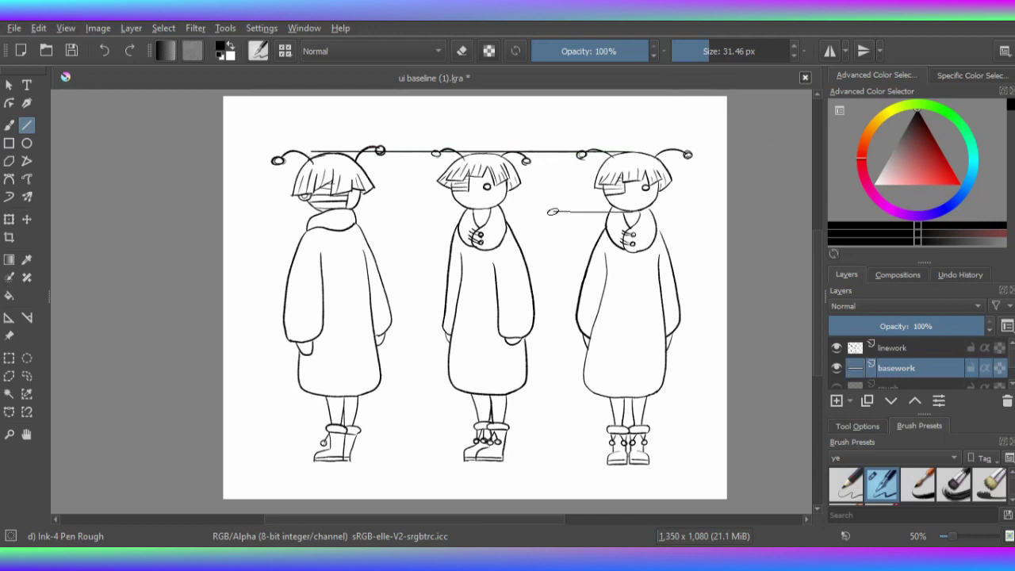
{"action": "left_click_drag", "start_coordinate": [553, 211], "coordinate": [287, 207]}
{"action": "left_click_drag", "start_coordinate": [586, 347], "coordinate": [293, 348]}
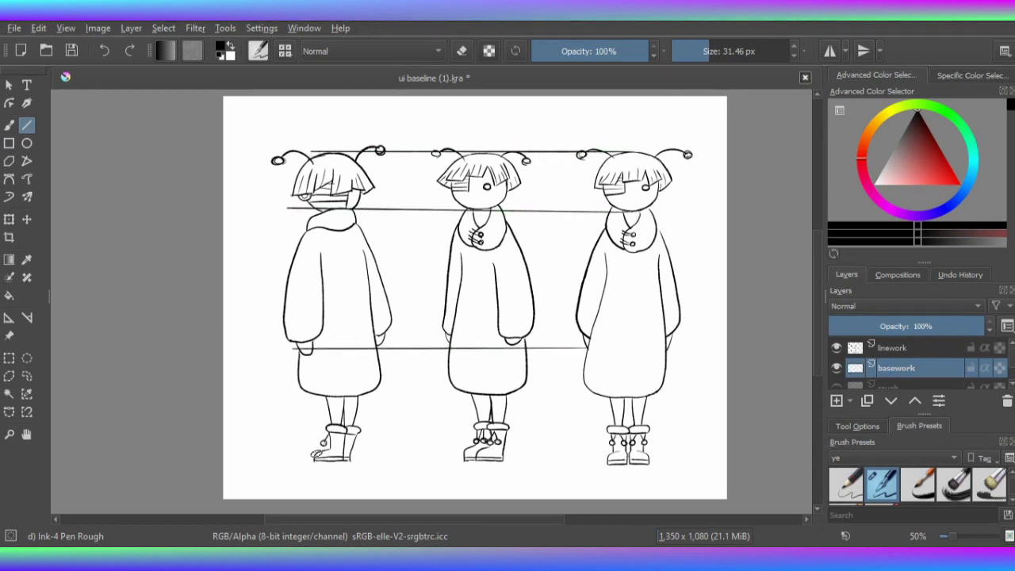
{"action": "left_click_drag", "start_coordinate": [314, 463], "coordinate": [663, 465]}
{"action": "left_click_drag", "start_coordinate": [629, 395], "coordinate": [284, 395]}
{"action": "key", "text": "b"}
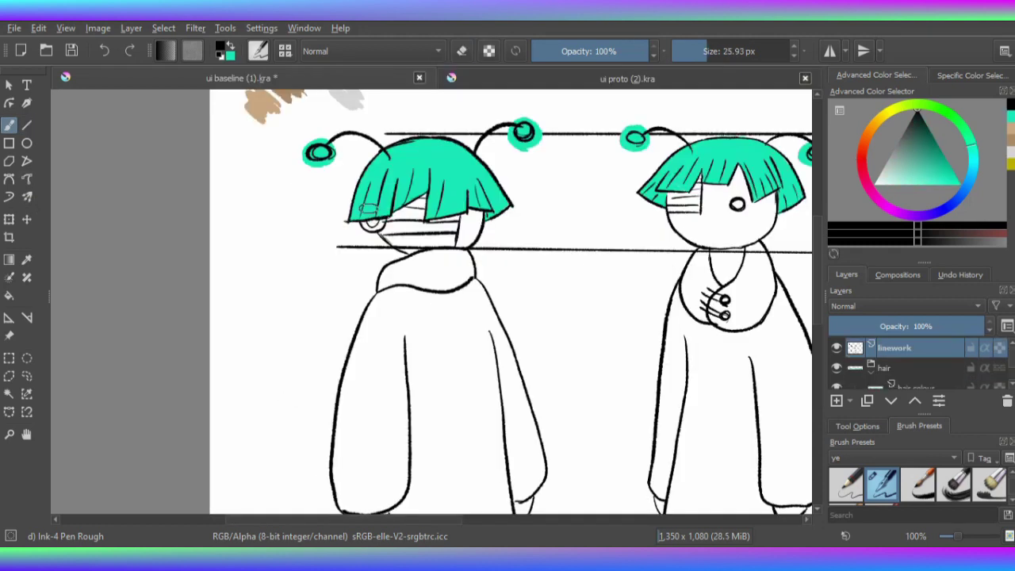
Add a paint layer named "hair flare" inside the hair group.
{"action": "key", "text": "e"}
{"action": "key", "text": "e"}
{"action": "key", "text": "e"}
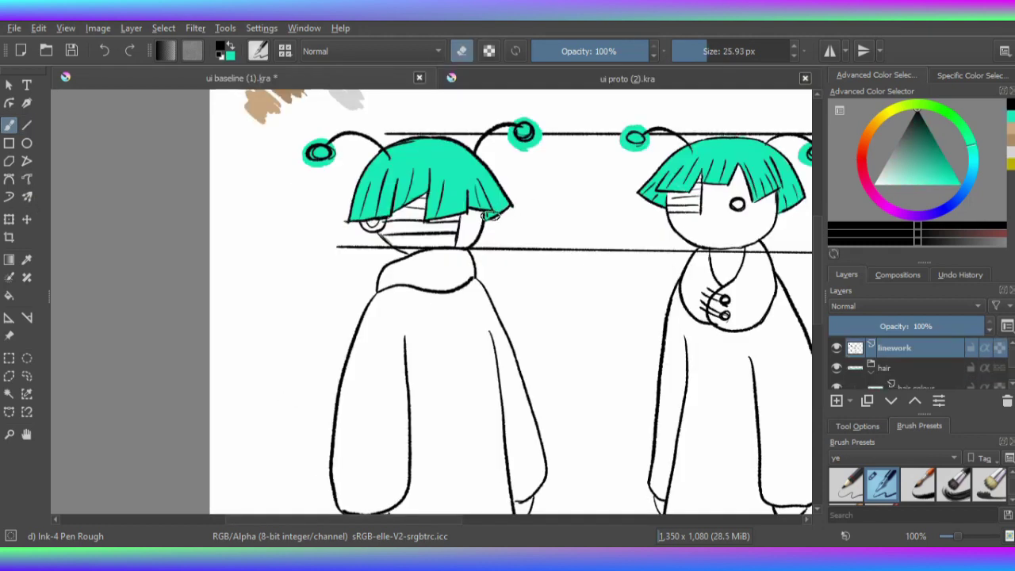
{"action": "scroll", "coordinate": [483, 210], "scroll_direction": "right", "scroll_amount": 5}
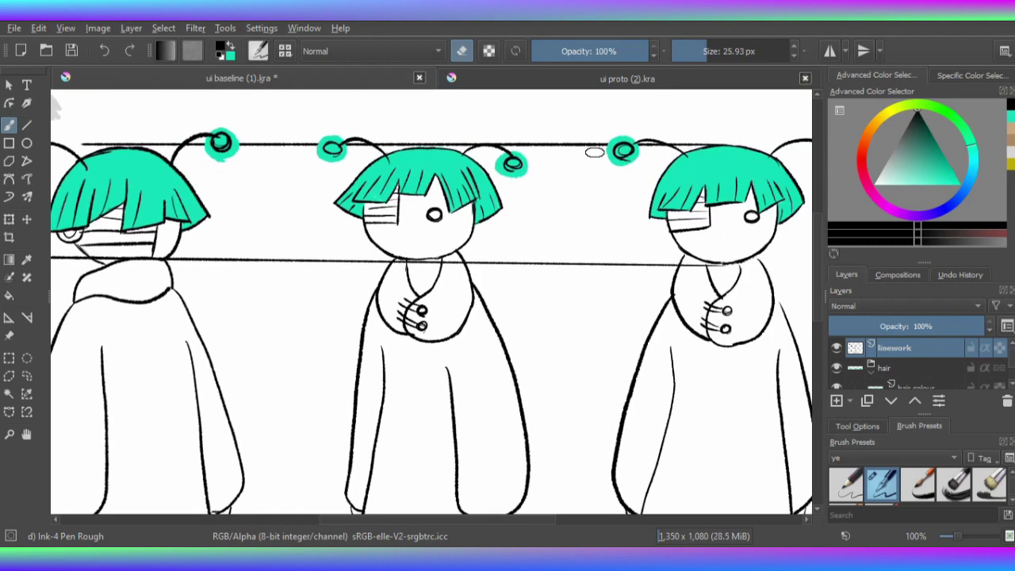
{"action": "left_click", "coordinate": [849, 400]}
{"action": "left_click", "coordinate": [880, 395]}
{"action": "type", "text": "air"}
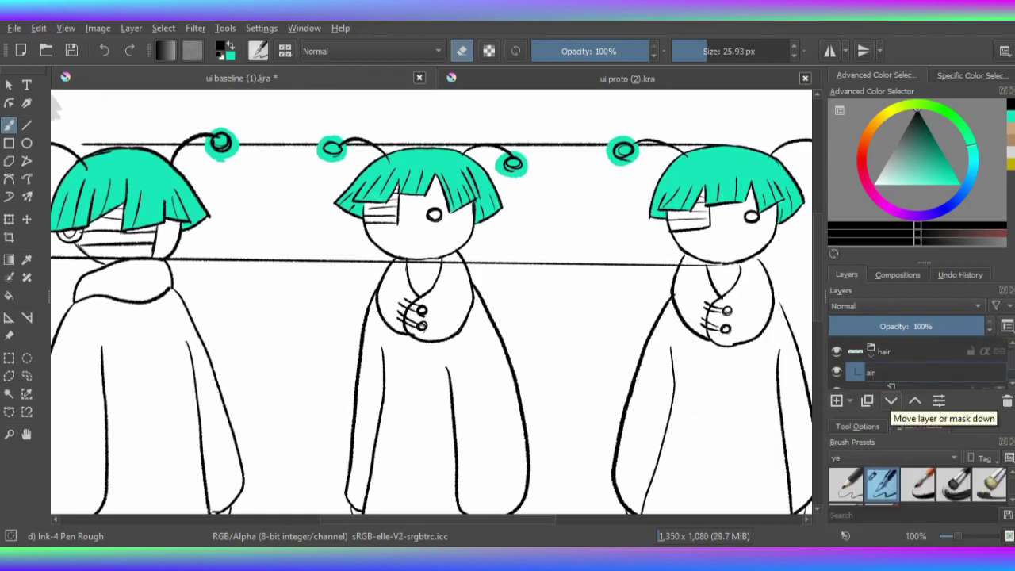
{"action": "type", "text": " flare"}
{"action": "key", "text": "Return"}
Paint a soft white flare along the hair tips of all the figures with the Bristles-3 Large Smooth brush at 53.25 px.
{"action": "left_click", "coordinate": [954, 484]}
{"action": "left_click_drag", "start_coordinate": [301, 227], "coordinate": [357, 281]}
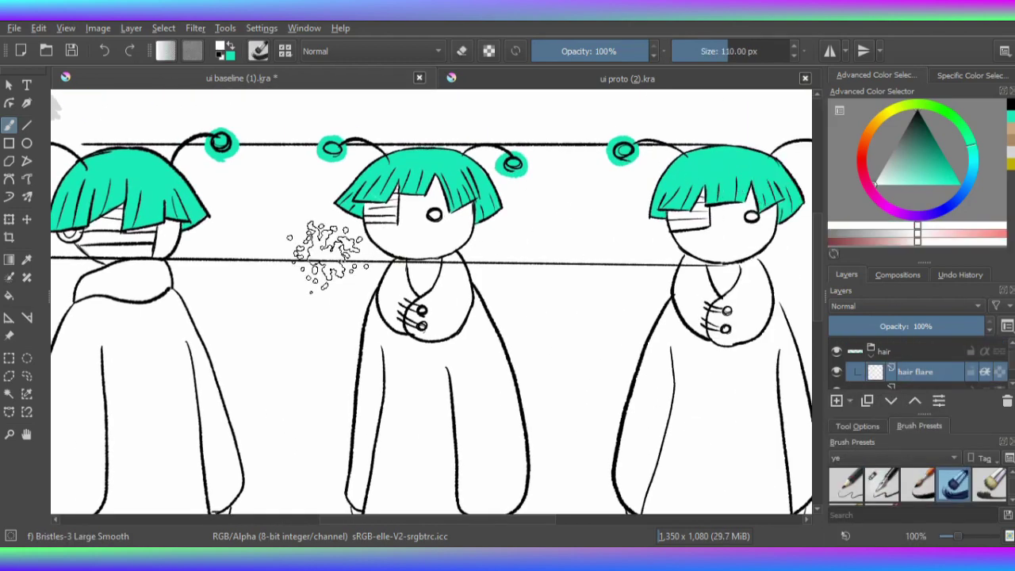
{"action": "key", "text": "ctrl+z"}
{"action": "scroll", "coordinate": [476, 238], "scroll_direction": "left", "scroll_amount": 5}
{"action": "mouse_move", "coordinate": [464, 178]}
{"action": "left_mouse_down"}
{"action": "mouse_move", "coordinate": [517, 181]}
{"action": "mouse_move", "coordinate": [427, 190]}
{"action": "mouse_move", "coordinate": [464, 177]}
{"action": "mouse_move", "coordinate": [366, 196]}
{"action": "mouse_move", "coordinate": [481, 188]}
{"action": "mouse_move", "coordinate": [635, 198]}
{"action": "left_mouse_up"}
{"action": "scroll", "coordinate": [484, 166], "scroll_direction": "right", "scroll_amount": 5}
{"action": "scroll", "coordinate": [484, 166], "scroll_direction": "right", "scroll_amount": 2}
{"action": "scroll", "coordinate": [635, 198], "scroll_direction": "right", "scroll_amount": 6}
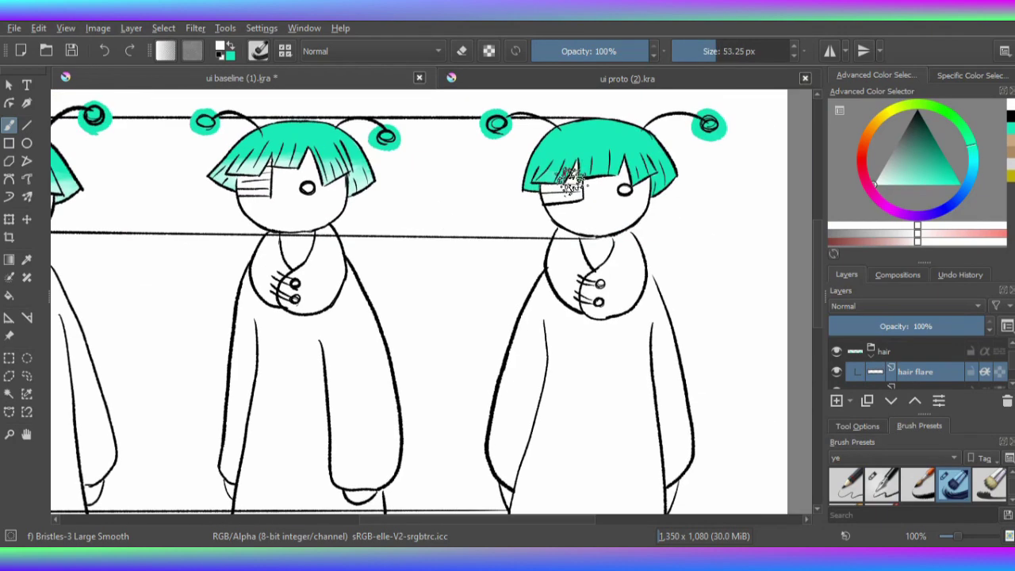
{"action": "left_click_drag", "start_coordinate": [555, 182], "coordinate": [647, 199]}
Paint the centres of the figures' antenna tips white on the hair flare layer with a brush of about 26 px.
{"action": "scroll", "coordinate": [625, 179], "scroll_direction": "left", "scroll_amount": 6}
{"action": "scroll", "coordinate": [625, 179], "scroll_direction": "up", "scroll_amount": 1}
{"action": "key", "text": "bracketleft"}
{"action": "key", "text": "bracketleft"}
{"action": "key", "text": "bracketleft"}
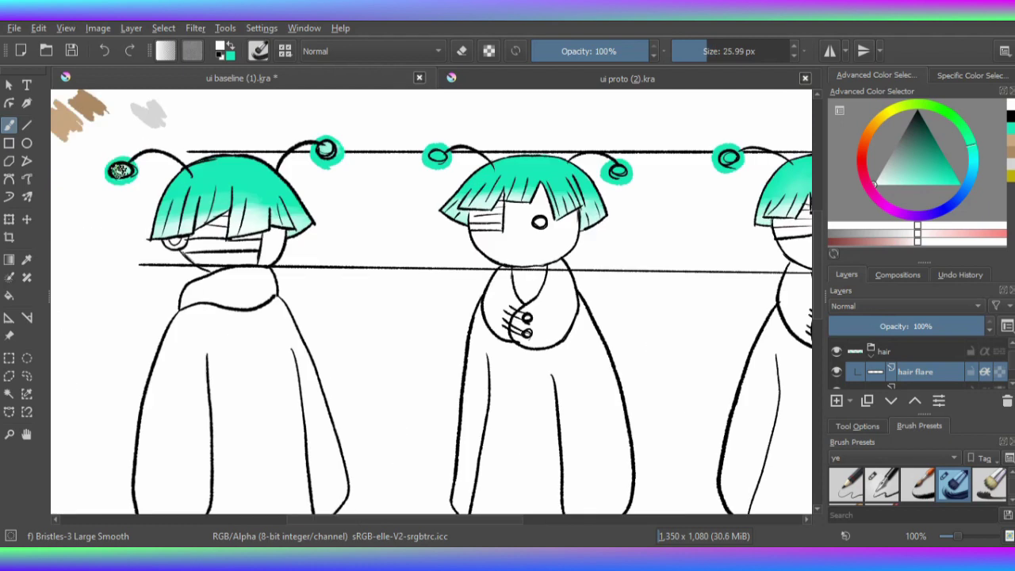
{"action": "key", "text": "slash"}
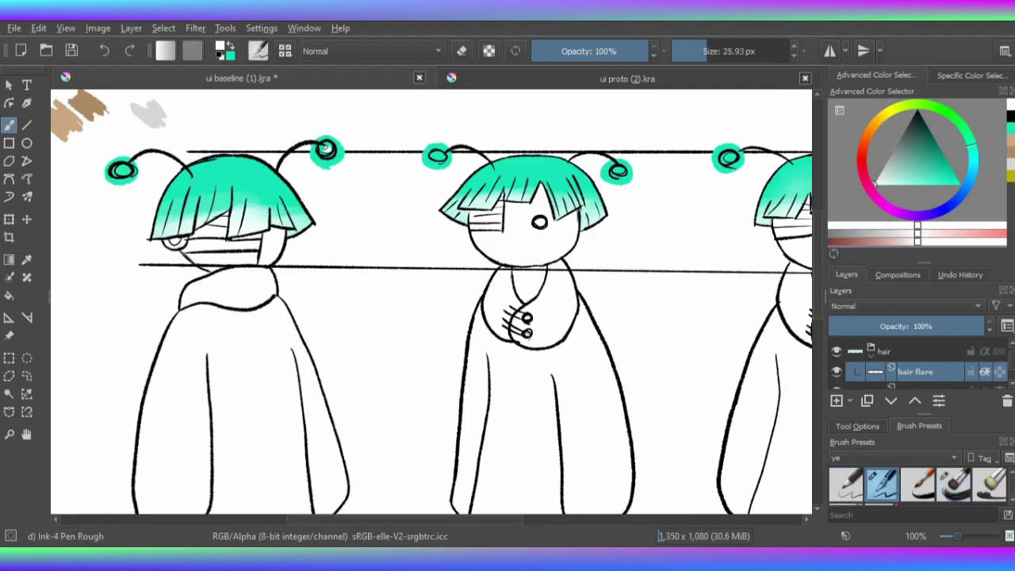
{"action": "key", "text": "slash"}
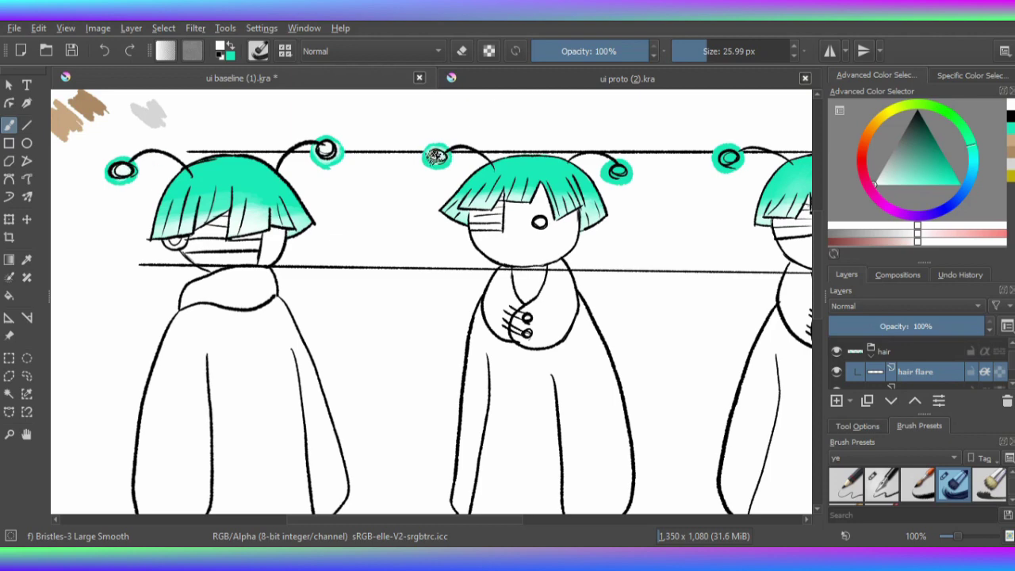
{"action": "scroll", "coordinate": [619, 168], "scroll_direction": "right", "scroll_amount": 5}
Shade the figures' faces and necks in light grey on the skin shade layer with the bristle brush at 15.89 px.
{"action": "scroll", "coordinate": [624, 164], "scroll_direction": "left", "scroll_amount": 5}
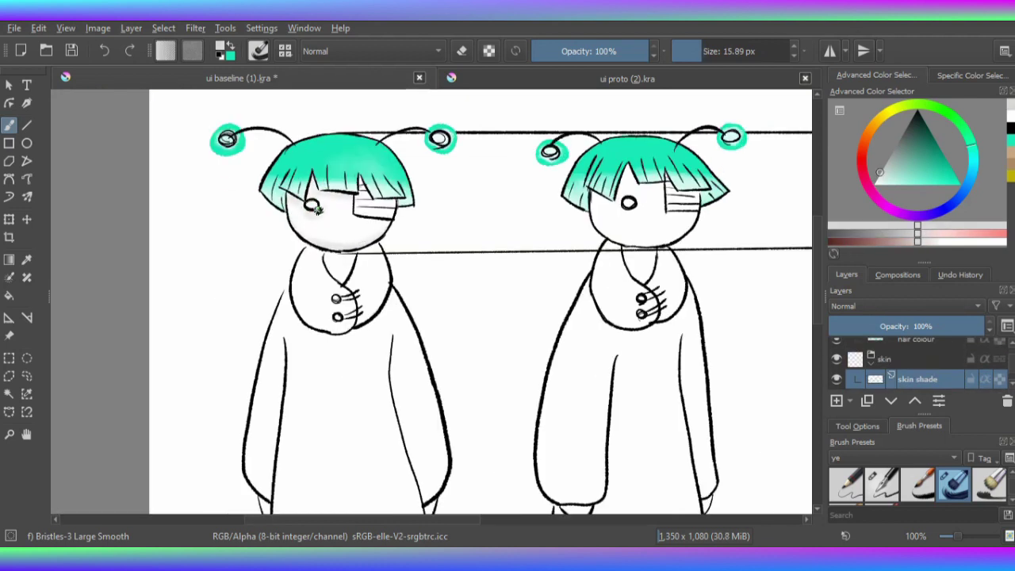
{"action": "mouse_move", "coordinate": [595, 180]}
{"action": "left_mouse_down"}
{"action": "mouse_move", "coordinate": [632, 226]}
{"action": "mouse_move", "coordinate": [685, 230]}
{"action": "left_mouse_up"}
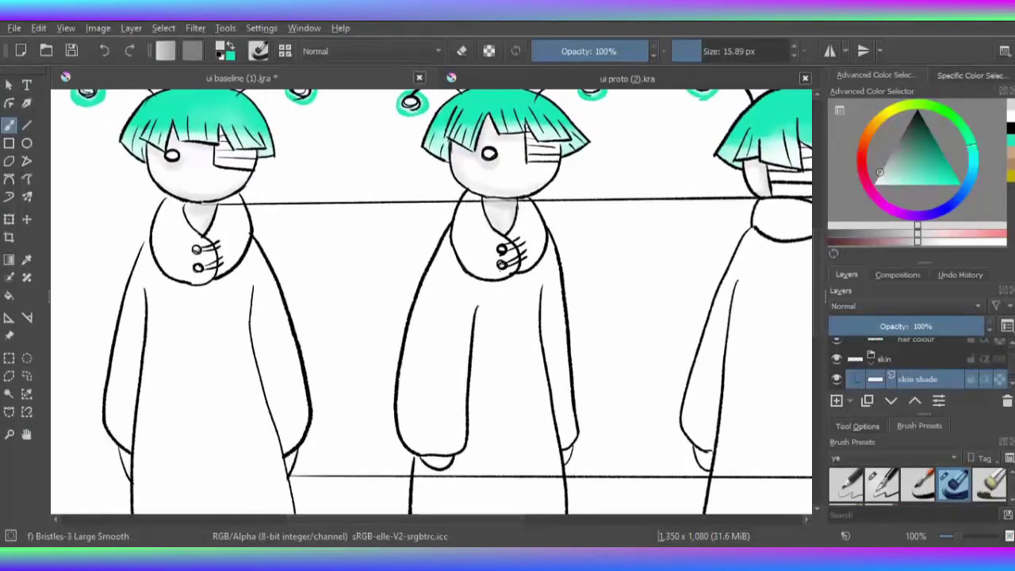
{"action": "left_click_drag", "start_coordinate": [608, 371], "coordinate": [620, 364]}
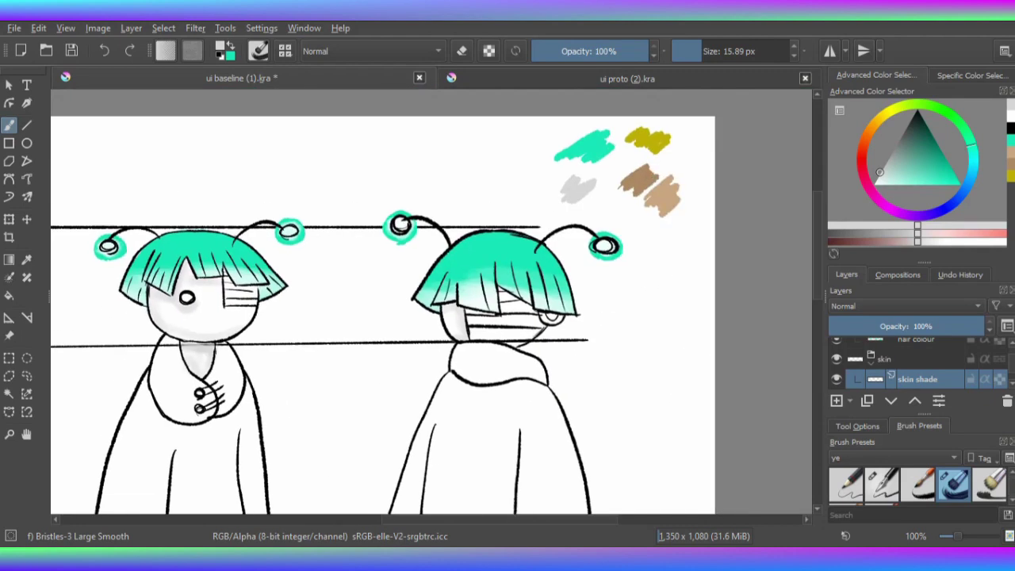
{"action": "left_click_drag", "start_coordinate": [724, 412], "coordinate": [777, 323]}
Add a layer named "eye, button, plate, mitts" above the skin group.
{"action": "key", "text": "Insert"}
{"action": "type", "text": "eyes"}
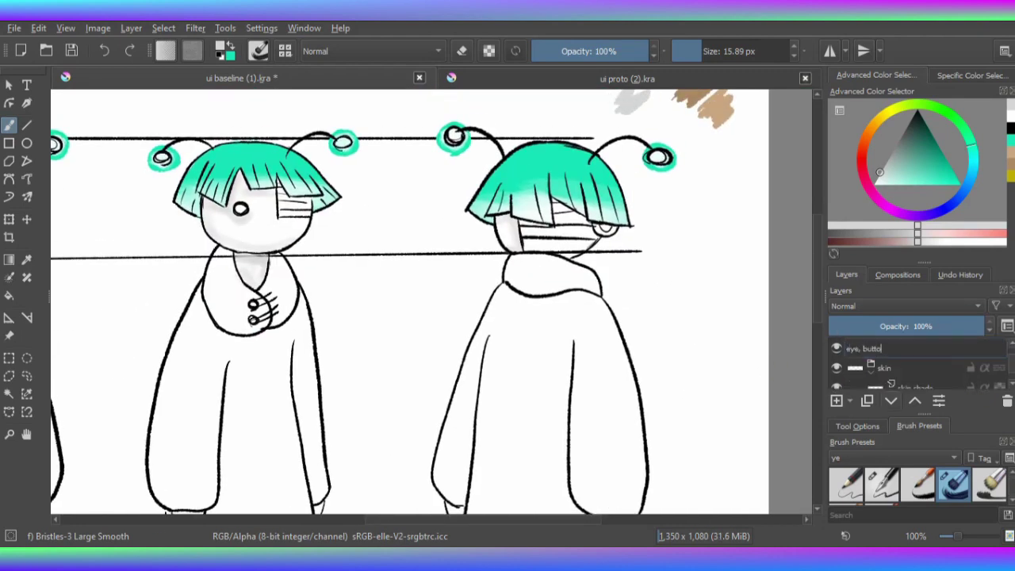
{"action": "type", "text": " button, plate, mitts"}
{"action": "key", "text": "Return"}
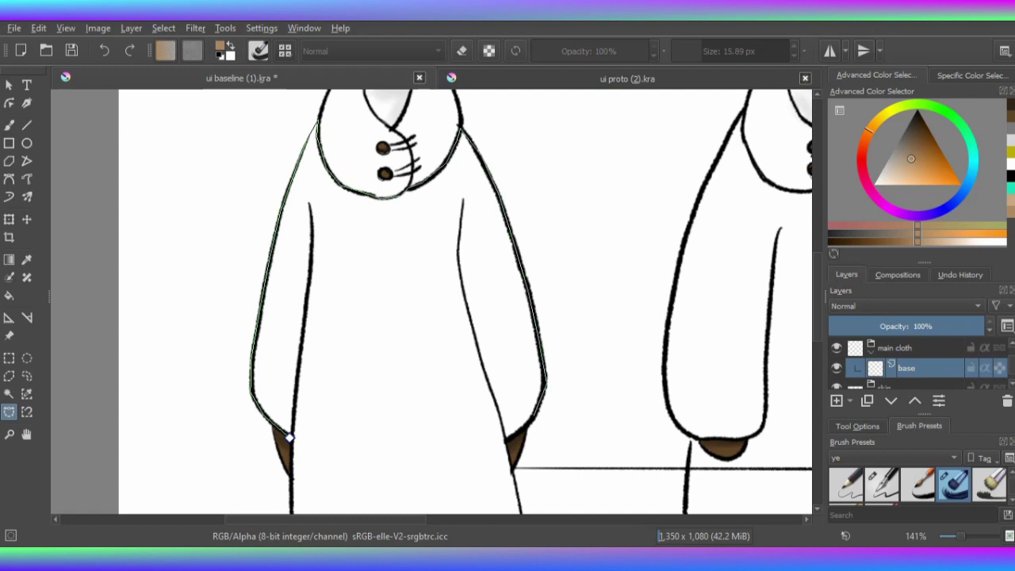
Outline the coats with curve selections and fill them brown on the main cloth group's base layer using the Ink-4 Pen Rough brush.
{"action": "left_click", "coordinate": [290, 437]}
{"action": "left_click", "coordinate": [883, 484]}
{"action": "mouse_move", "coordinate": [262, 349]}
{"action": "left_mouse_down"}
{"action": "mouse_move", "coordinate": [408, 254]}
{"action": "mouse_move", "coordinate": [245, 403]}
{"action": "mouse_move", "coordinate": [553, 269]}
{"action": "mouse_move", "coordinate": [491, 397]}
{"action": "left_mouse_up"}
{"action": "left_click", "coordinate": [8, 412]}
{"action": "scroll", "coordinate": [476, 318], "scroll_direction": "down", "scroll_amount": 3}
{"action": "left_click", "coordinate": [286, 220]}
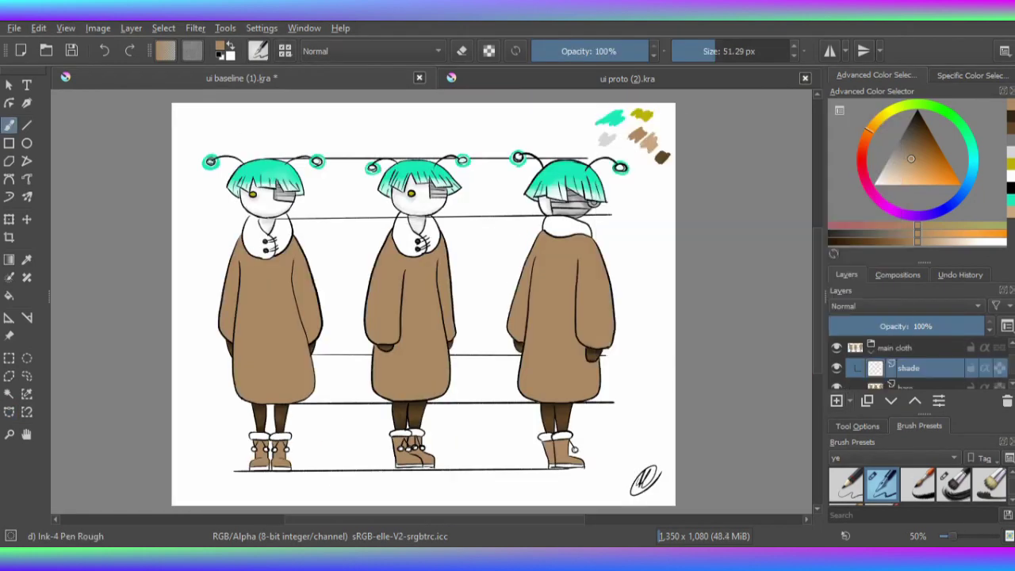
Shade the coats and boots darker brown on the main cloth shade layer with the Bristles-3 Large Smooth brush at 40.45 px.
{"action": "left_click", "coordinate": [954, 484]}
{"action": "key", "text": "1"}
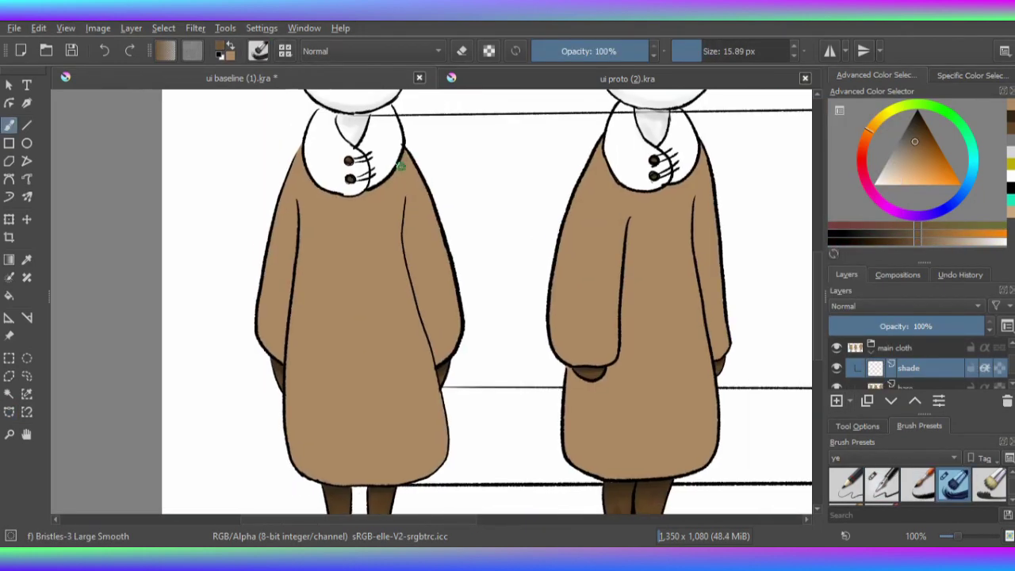
{"action": "key", "text": "bracketright"}
{"action": "key", "text": "bracketright"}
{"action": "key", "text": "bracketright"}
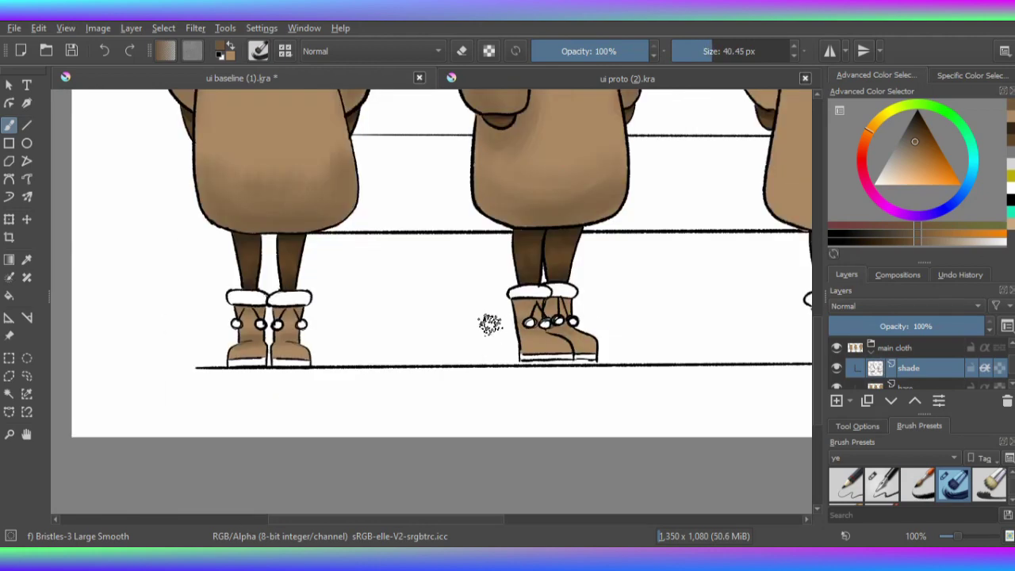
{"action": "scroll", "coordinate": [552, 320], "scroll_direction": "right", "scroll_amount": 5}
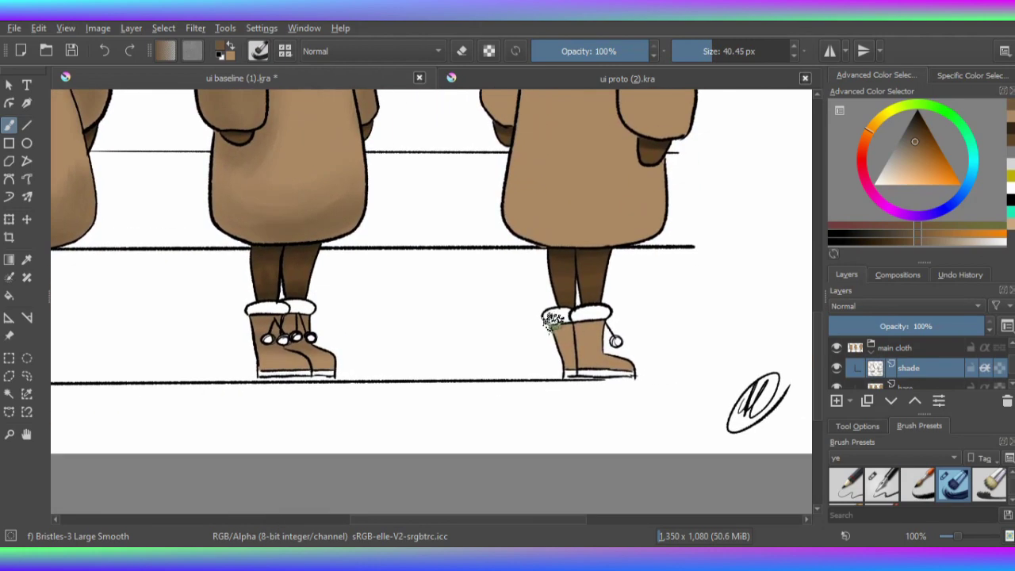
Shade the back-view figure's collar edge, sleeves and coat hem darker brown with the bristle brush at 54.80 px.
{"action": "scroll", "coordinate": [488, 183], "scroll_direction": "up", "scroll_amount": 5}
{"action": "scroll", "coordinate": [487, 183], "scroll_direction": "right", "scroll_amount": 2}
{"action": "key", "text": "bracketright"}
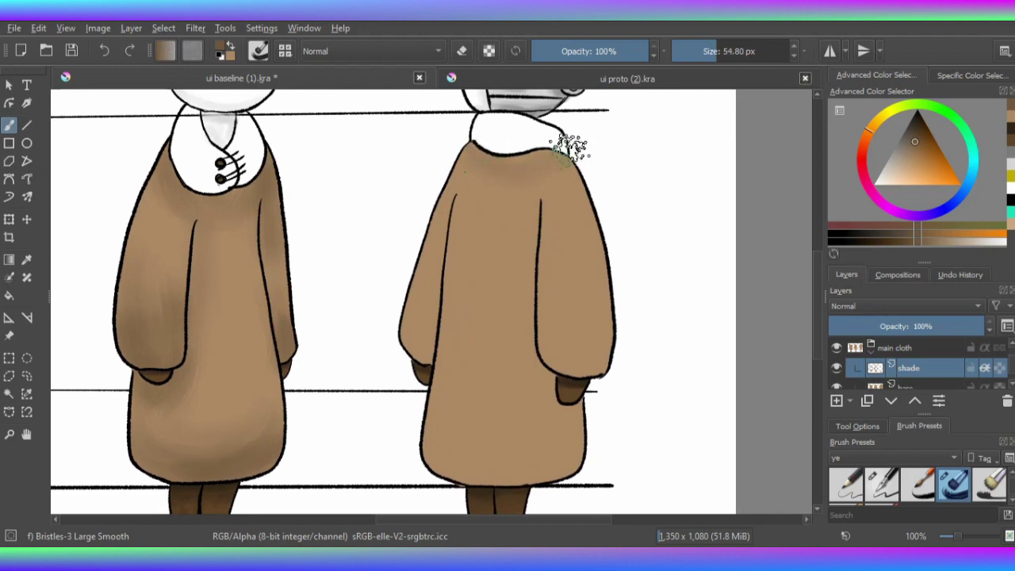
{"action": "left_click_drag", "start_coordinate": [412, 313], "coordinate": [408, 358]}
{"action": "mouse_move", "coordinate": [555, 297]}
{"action": "left_mouse_down"}
{"action": "mouse_move", "coordinate": [573, 376]}
{"action": "mouse_move", "coordinate": [526, 301]}
{"action": "mouse_move", "coordinate": [534, 233]}
{"action": "mouse_move", "coordinate": [520, 317]}
{"action": "left_mouse_up"}
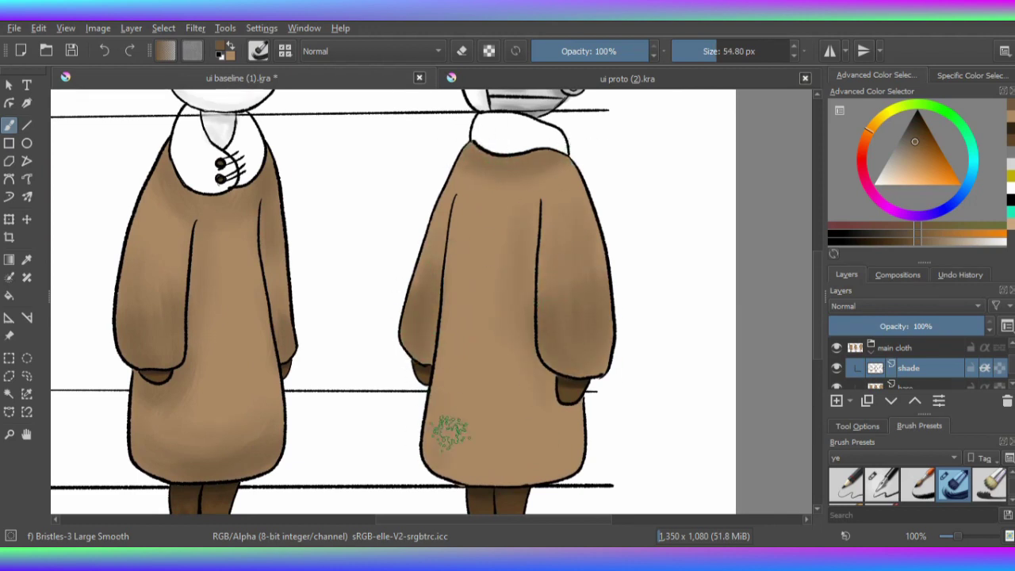
{"action": "mouse_move", "coordinate": [450, 432]}
{"action": "left_mouse_down"}
{"action": "mouse_move", "coordinate": [550, 449]}
{"action": "mouse_move", "coordinate": [471, 464]}
{"action": "mouse_move", "coordinate": [555, 433]}
{"action": "mouse_move", "coordinate": [448, 476]}
{"action": "mouse_move", "coordinate": [486, 424]}
{"action": "mouse_move", "coordinate": [449, 416]}
{"action": "left_mouse_up"}
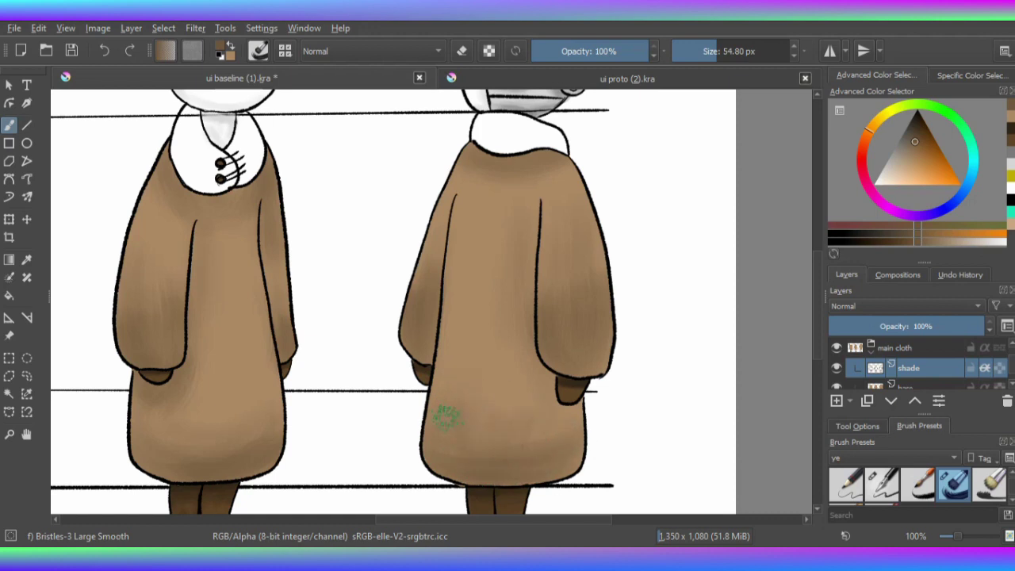
{"action": "left_click_drag", "start_coordinate": [560, 356], "coordinate": [558, 355]}
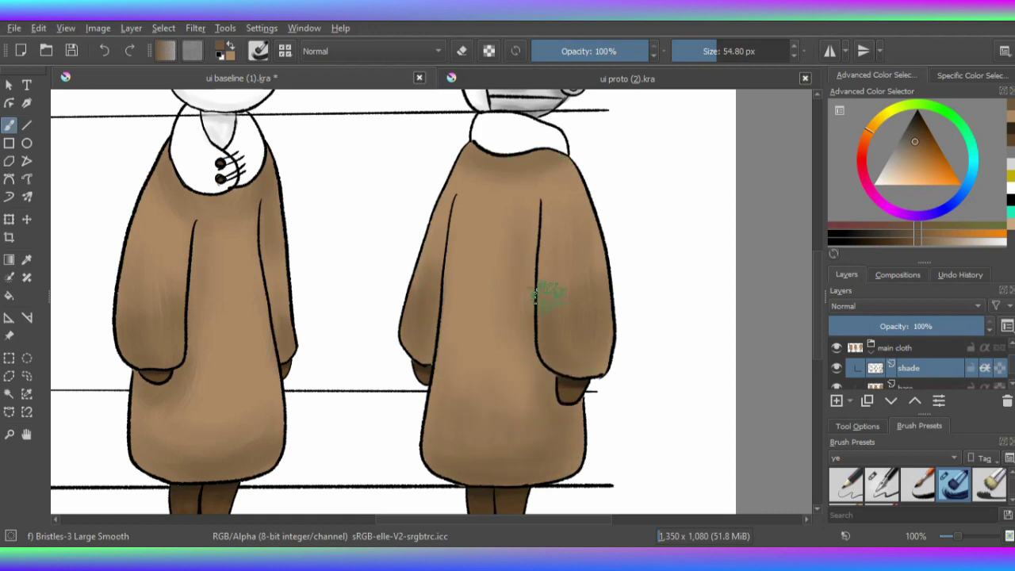
{"action": "key", "text": "minus"}
{"action": "key", "text": "minus"}
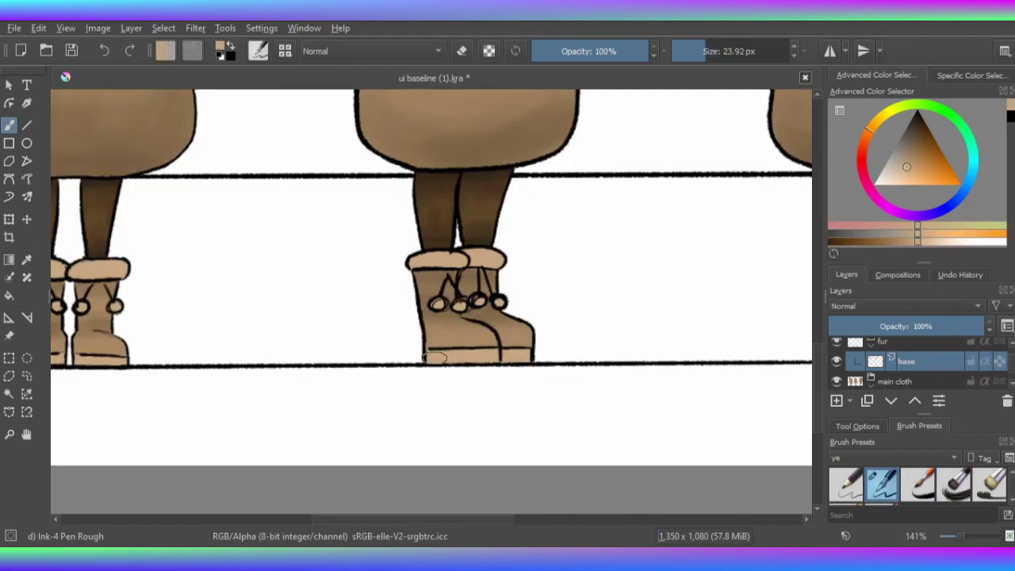
Paint the back-view figure's boot soles light tan on the fur group's base layer.
{"action": "scroll", "coordinate": [433, 357], "scroll_direction": "right", "scroll_amount": 6}
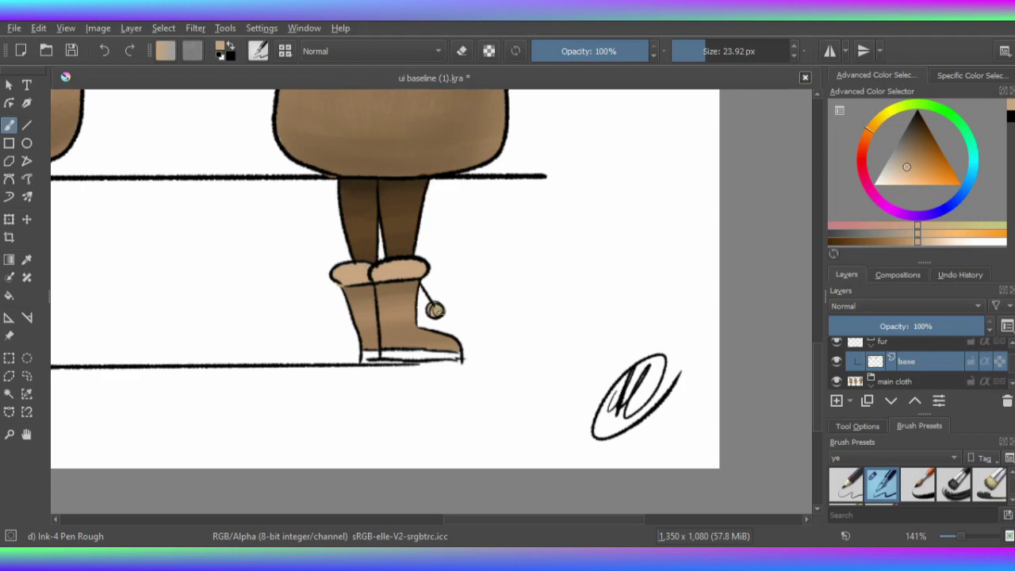
{"action": "left_click_drag", "start_coordinate": [361, 357], "coordinate": [440, 358]}
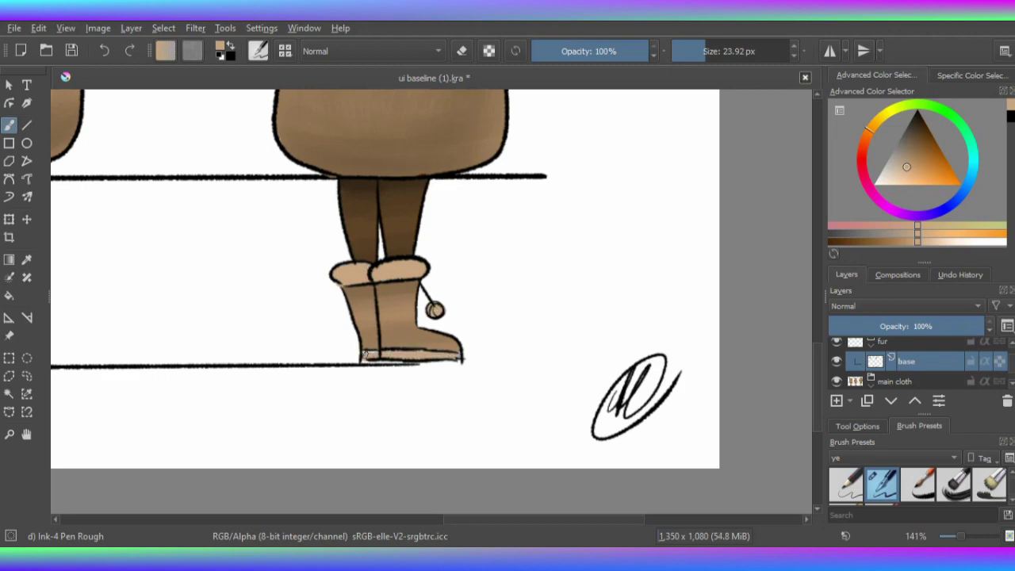
{"action": "scroll", "coordinate": [516, 347], "scroll_direction": "down", "scroll_amount": 5}
Add a layer named "shade" above the base layer in the fur group.
{"action": "key", "text": "Insert"}
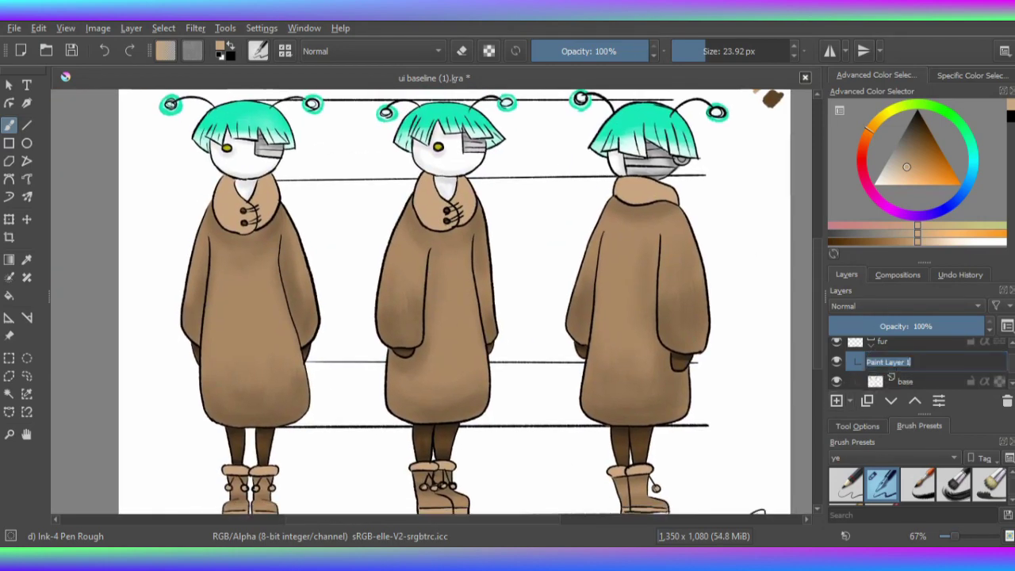
{"action": "type", "text": "shade"}
{"action": "key", "text": "Return"}
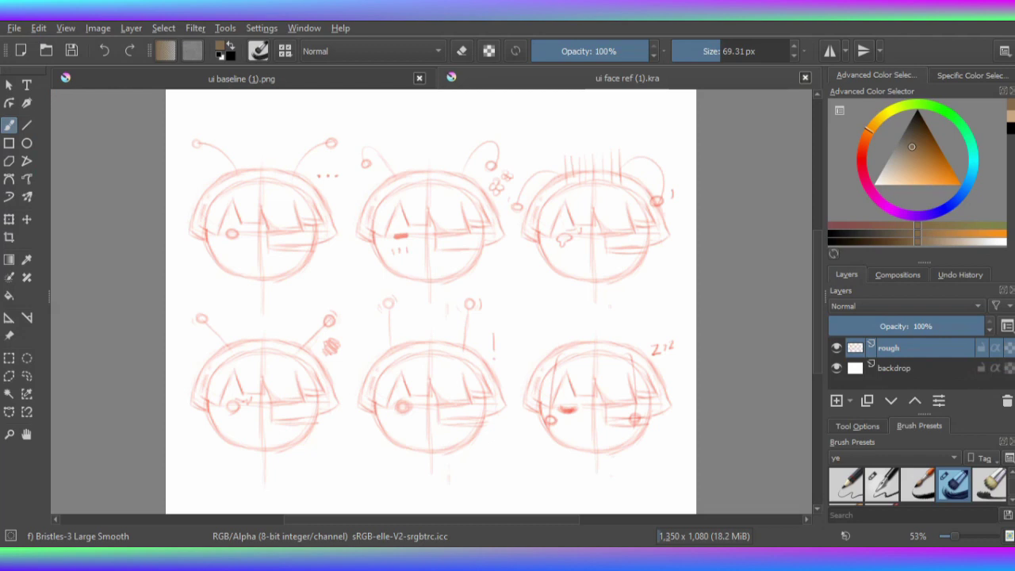
In the face reference file, add a layer named "linework" above the rough sketch and switch to the Ink-4 Pen Rough brush.
{"action": "key", "text": "Insert"}
{"action": "type", "text": "linework"}
{"action": "key", "text": "Return"}
{"action": "key", "text": "slash"}
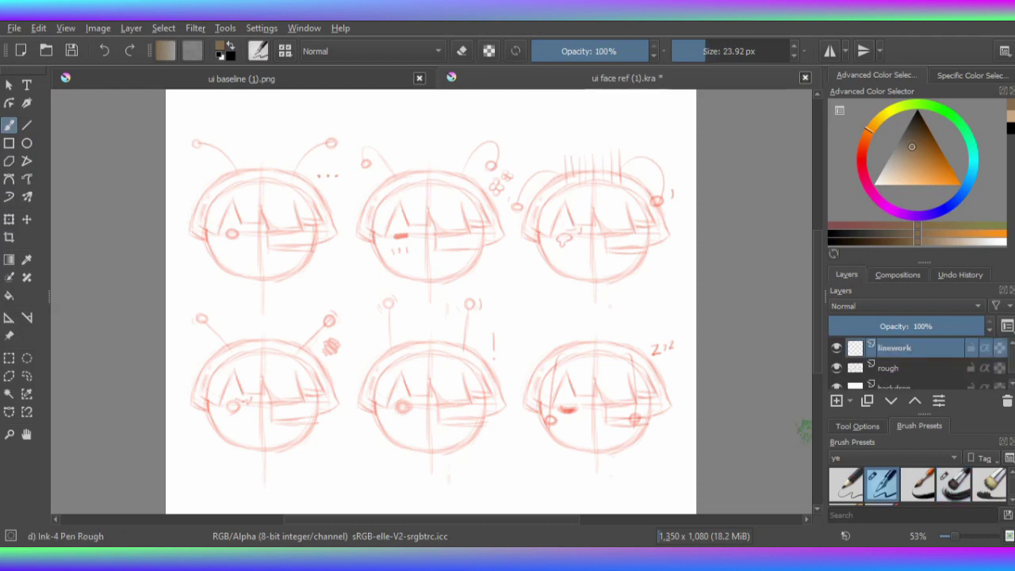
Ink the zigzag fringe of the first face in black over the rough sketch in a canvas-only view.
{"action": "key", "text": "Tab"}
{"action": "key", "text": "1"}
{"action": "left_click_drag", "start_coordinate": [267, 265], "coordinate": [281, 307]}
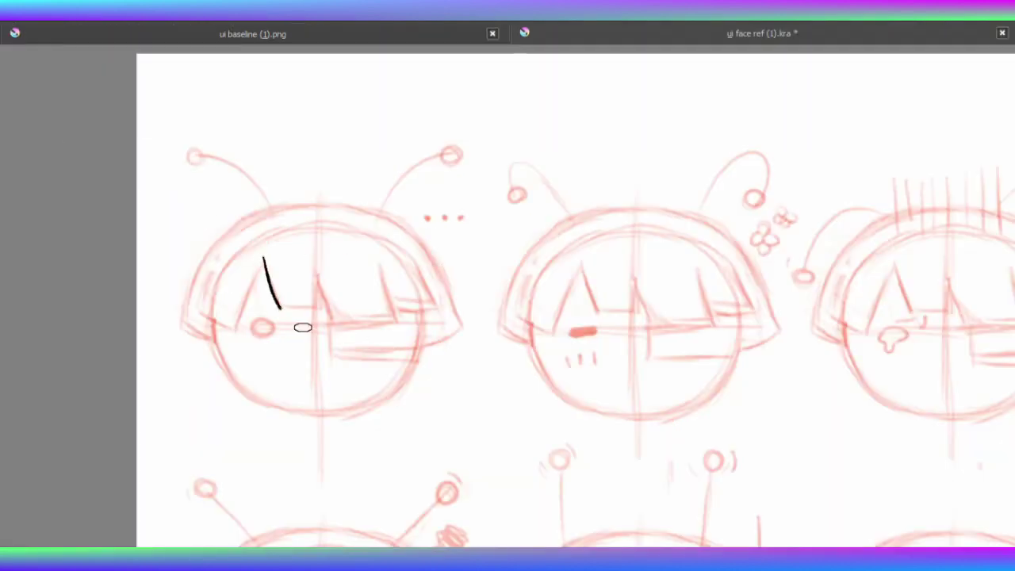
{"action": "right_click", "coordinate": [313, 336]}
{"action": "key", "text": "m"}
{"action": "key", "text": "m"}
{"action": "left_click_drag", "start_coordinate": [337, 323], "coordinate": [397, 316]}
{"action": "mouse_move", "coordinate": [379, 264]}
{"action": "left_mouse_down"}
{"action": "mouse_move", "coordinate": [404, 318]}
{"action": "mouse_move", "coordinate": [442, 302]}
{"action": "left_mouse_up"}
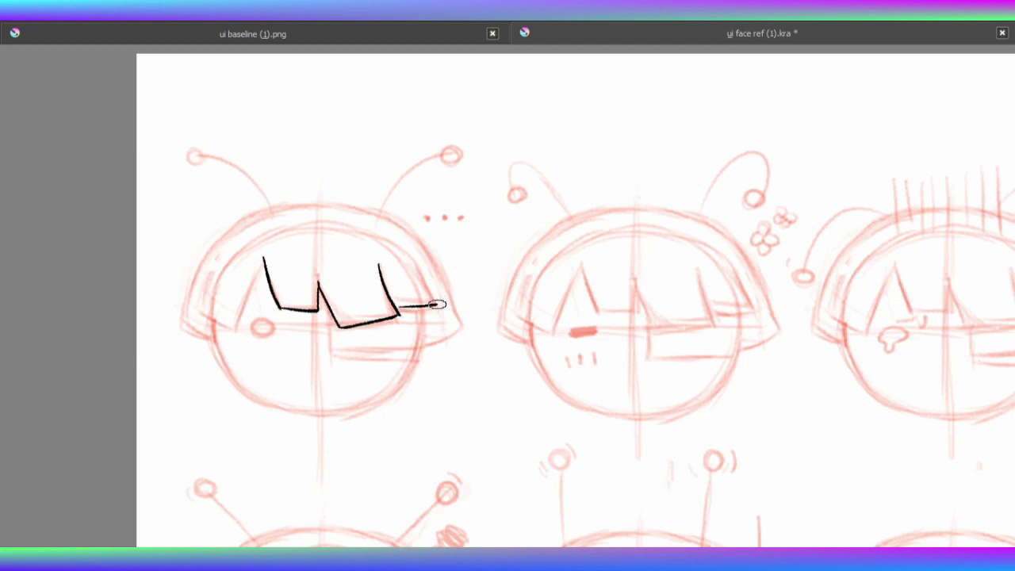
Ink the first face's side hair locks and cheek lines in mirrored view.
{"action": "key", "text": "m"}
{"action": "mouse_move", "coordinate": [622, 306]}
{"action": "left_mouse_down"}
{"action": "mouse_move", "coordinate": [582, 310]}
{"action": "mouse_move", "coordinate": [603, 255]}
{"action": "left_mouse_up"}
{"action": "mouse_move", "coordinate": [750, 262]}
{"action": "left_mouse_down"}
{"action": "mouse_move", "coordinate": [775, 313]}
{"action": "mouse_move", "coordinate": [817, 328]}
{"action": "left_mouse_up"}
{"action": "mouse_move", "coordinate": [602, 257]}
{"action": "left_mouse_down"}
{"action": "mouse_move", "coordinate": [563, 305]}
{"action": "mouse_move", "coordinate": [634, 405]}
{"action": "left_mouse_up"}
{"action": "left_click_drag", "start_coordinate": [797, 326], "coordinate": [809, 371]}
{"action": "right_click", "coordinate": [684, 350]}
{"action": "key", "text": "m"}
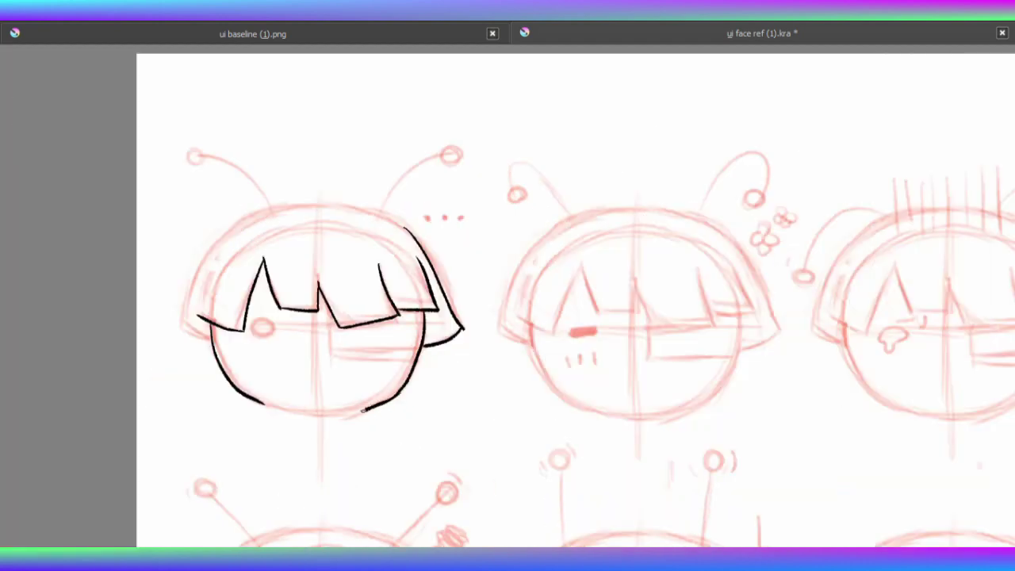
Close the first face's jawline and ink the remaining crown, eye, face plate and antennae.
{"action": "mouse_move", "coordinate": [218, 369]}
{"action": "left_mouse_down"}
{"action": "mouse_move", "coordinate": [267, 410]}
{"action": "mouse_move", "coordinate": [405, 392]}
{"action": "mouse_move", "coordinate": [418, 341]}
{"action": "mouse_move", "coordinate": [373, 406]}
{"action": "left_mouse_up"}
{"action": "key", "text": "ctrl+z"}
{"action": "left_click_drag", "start_coordinate": [421, 311], "coordinate": [379, 406]}
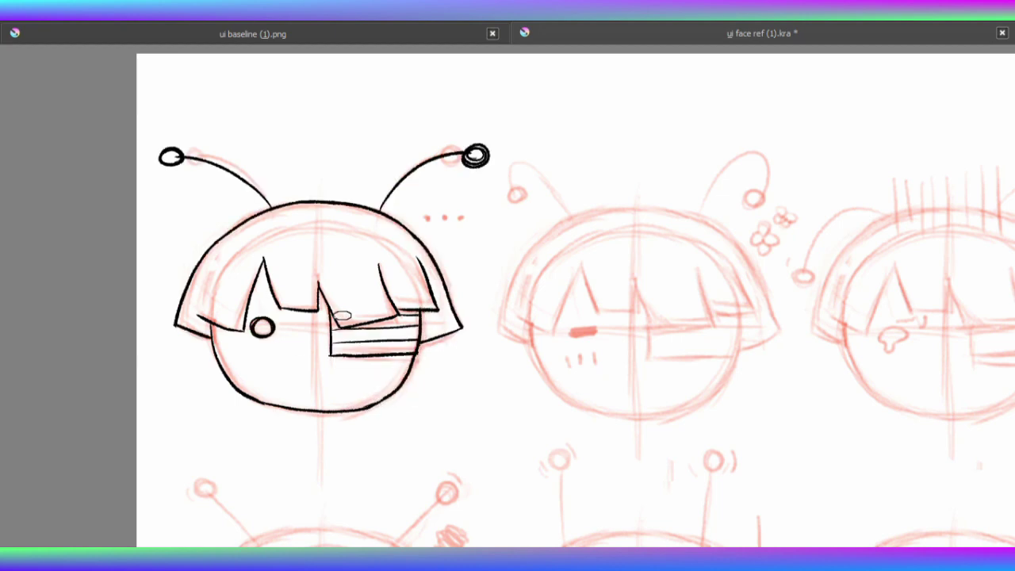
{"action": "mouse_move", "coordinate": [279, 262]}
{"action": "left_mouse_down"}
{"action": "mouse_move", "coordinate": [289, 308]}
{"action": "mouse_move", "coordinate": [305, 301]}
{"action": "left_mouse_up"}
{"action": "left_click_drag", "start_coordinate": [235, 260], "coordinate": [228, 313]}
{"action": "left_click_drag", "start_coordinate": [249, 255], "coordinate": [239, 317]}
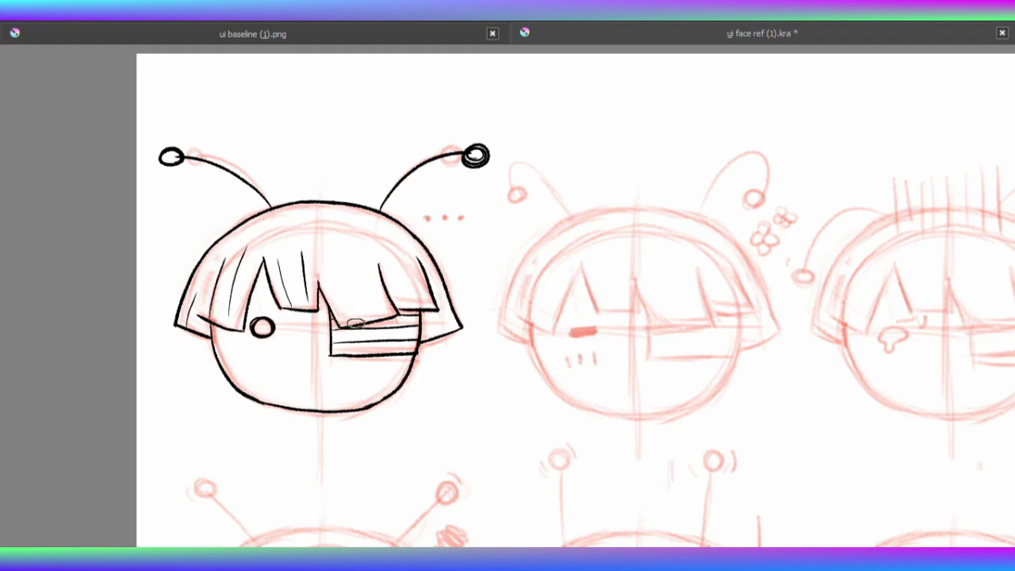
{"action": "left_click_drag", "start_coordinate": [346, 258], "coordinate": [366, 314]}
{"action": "left_click_drag", "start_coordinate": [380, 252], "coordinate": [394, 312]}
{"action": "key", "text": "ctrl+z"}
{"action": "key", "text": "ctrl+z"}
{"action": "key", "text": "ctrl+z"}
{"action": "key", "text": "ctrl+z"}
{"action": "key", "text": "ctrl+z"}
{"action": "key", "text": "ctrl+z"}
Ink fine strand lines across the first face's fringe and side hair, flipping between mirrored and normal view.
{"action": "key", "text": "m"}
{"action": "left_click_drag", "start_coordinate": [650, 264], "coordinate": [636, 319]}
{"action": "left_click_drag", "start_coordinate": [684, 273], "coordinate": [665, 325]}
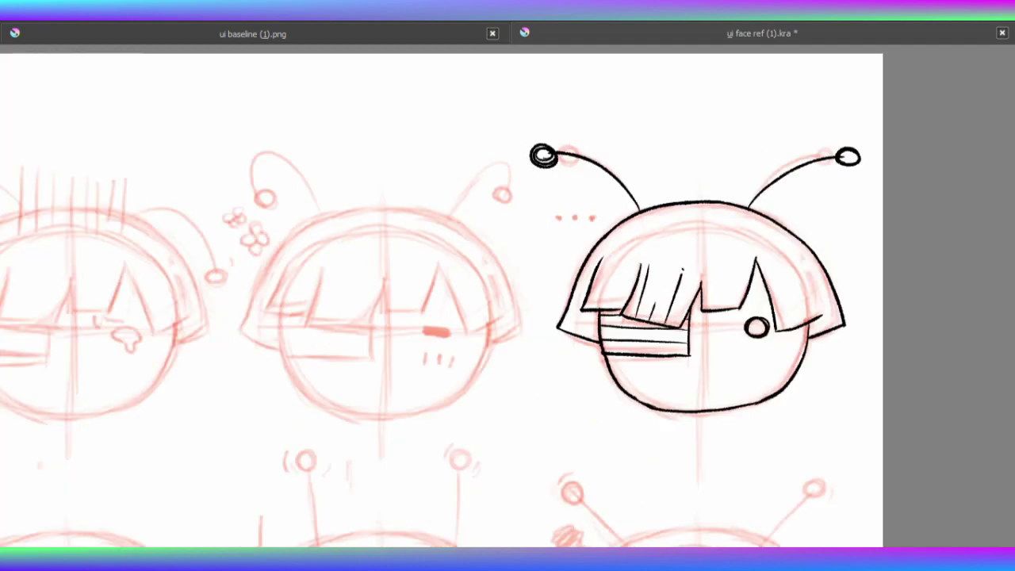
{"action": "left_click_drag", "start_coordinate": [617, 255], "coordinate": [598, 309]}
{"action": "left_click_drag", "start_coordinate": [627, 261], "coordinate": [614, 305]}
{"action": "left_click_drag", "start_coordinate": [710, 308], "coordinate": [715, 278]}
{"action": "left_click_drag", "start_coordinate": [733, 249], "coordinate": [729, 303]}
{"action": "left_click_drag", "start_coordinate": [580, 283], "coordinate": [570, 332]}
{"action": "key", "text": "m"}
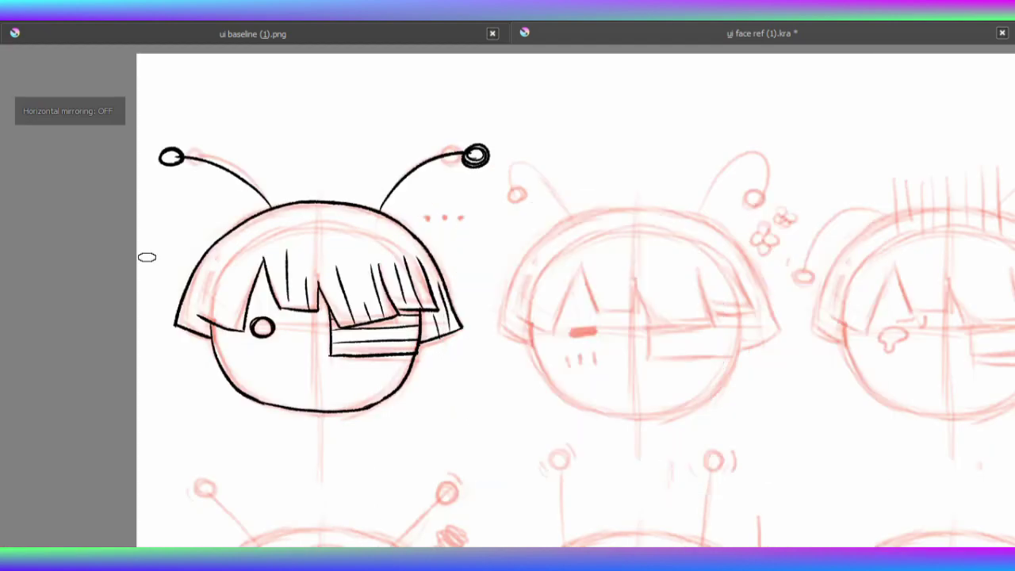
{"action": "left_click_drag", "start_coordinate": [207, 274], "coordinate": [204, 315]}
{"action": "left_click_drag", "start_coordinate": [249, 255], "coordinate": [244, 303]}
{"action": "left_click_drag", "start_coordinate": [199, 276], "coordinate": [191, 327]}
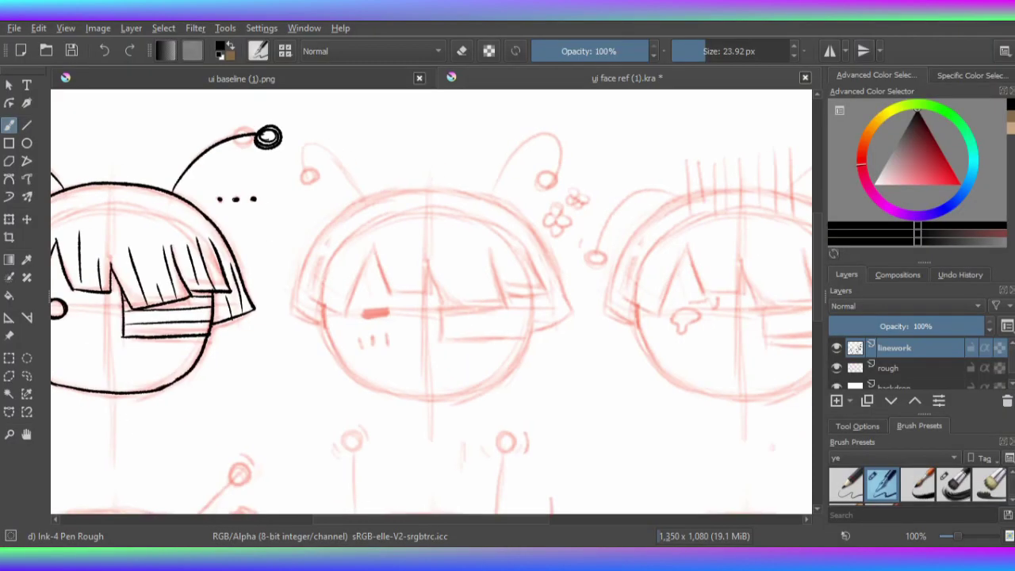
Ink the second face's zigzag fringe and side locks in black over the rough sketch, checking them in mirrored view.
{"action": "mouse_move", "coordinate": [373, 271]}
{"action": "left_mouse_down"}
{"action": "mouse_move", "coordinate": [387, 315]}
{"action": "mouse_move", "coordinate": [428, 284]}
{"action": "mouse_move", "coordinate": [456, 333]}
{"action": "left_mouse_up"}
{"action": "left_click_drag", "start_coordinate": [483, 272], "coordinate": [505, 326]}
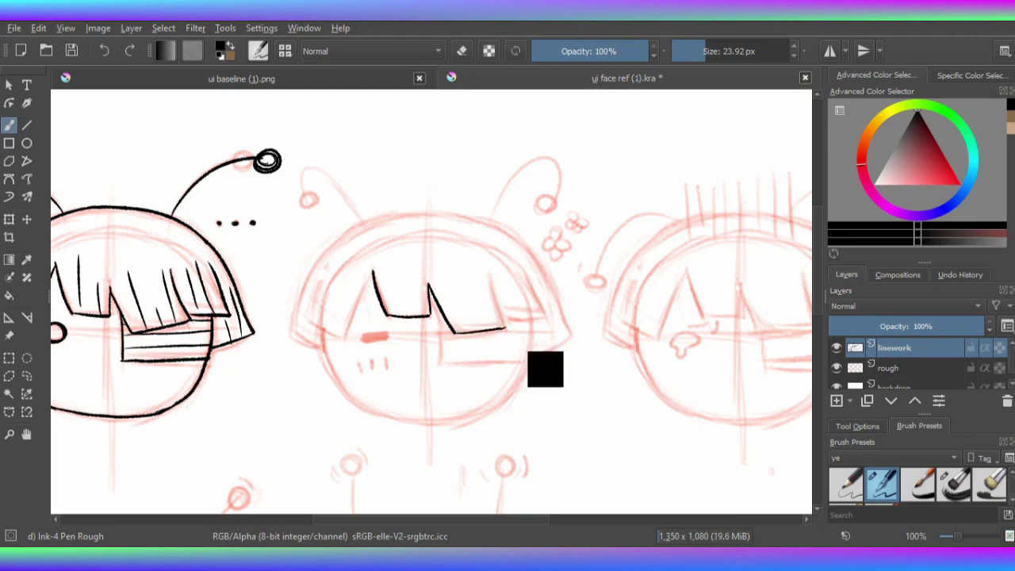
{"action": "key", "text": "m"}
{"action": "mouse_move", "coordinate": [361, 325]}
{"action": "left_mouse_down"}
{"action": "mouse_move", "coordinate": [314, 321]}
{"action": "mouse_move", "coordinate": [344, 262]}
{"action": "left_mouse_up"}
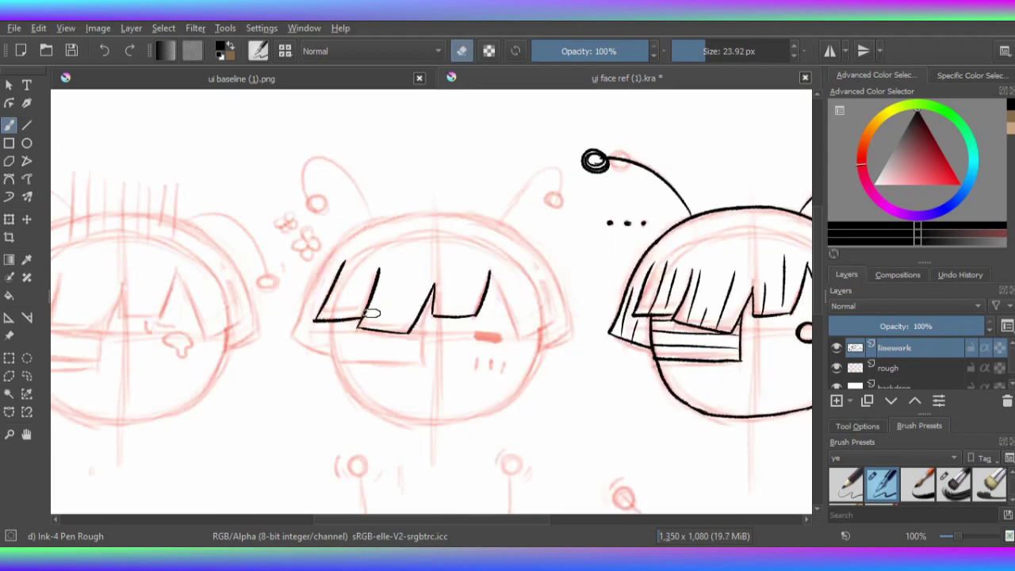
{"action": "key", "text": "Tab"}
{"action": "key", "text": "m"}
{"action": "left_click_drag", "start_coordinate": [322, 226], "coordinate": [297, 295]}
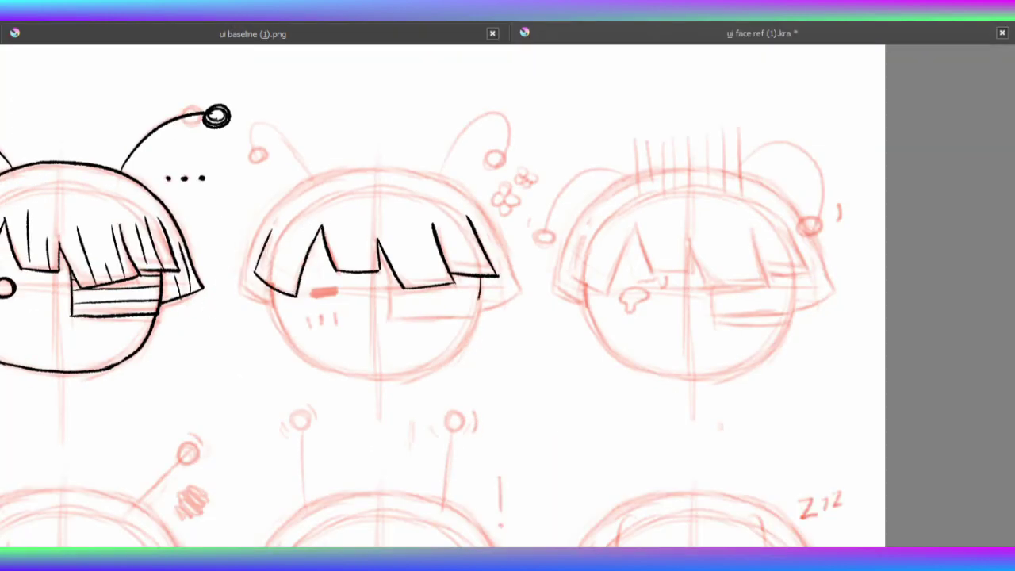
Undo the stray line below the second face's side lock and ink its rounded jawline, flipping the view as needed.
{"action": "key", "text": "ctrl+z"}
{"action": "left_click_drag", "start_coordinate": [495, 277], "coordinate": [399, 375]}
{"action": "mouse_move", "coordinate": [274, 287]}
{"action": "left_mouse_down"}
{"action": "mouse_move", "coordinate": [266, 298]}
{"action": "mouse_move", "coordinate": [308, 358]}
{"action": "left_mouse_up"}
{"action": "right_click", "coordinate": [318, 334]}
{"action": "key", "text": "m"}
{"action": "left_click_drag", "start_coordinate": [702, 361], "coordinate": [630, 377]}
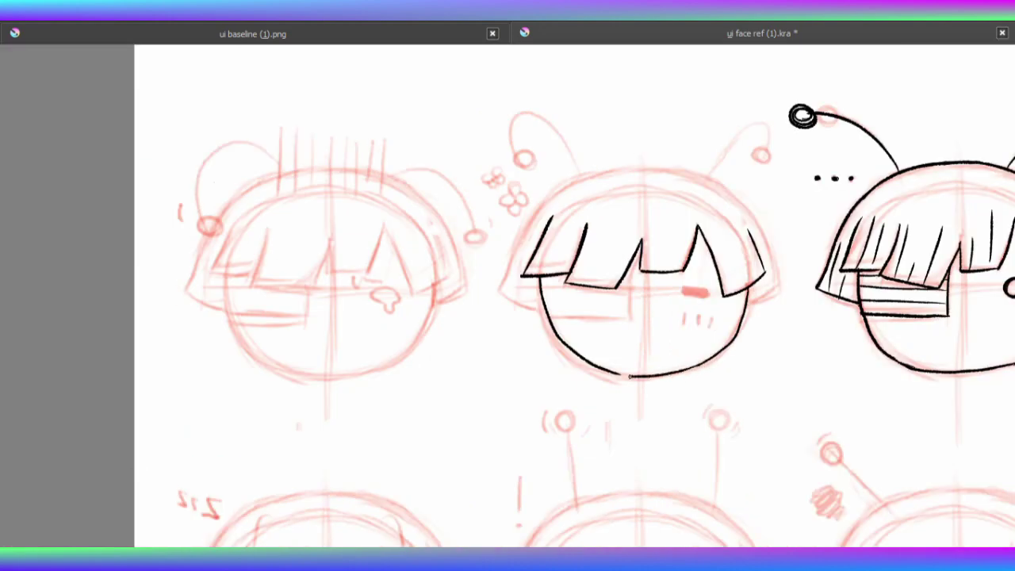
Ink the second face's crown and outer side hair edges in mirrored view.
{"action": "key", "text": "m"}
{"action": "key", "text": "m"}
{"action": "left_click_drag", "start_coordinate": [641, 169], "coordinate": [784, 295]}
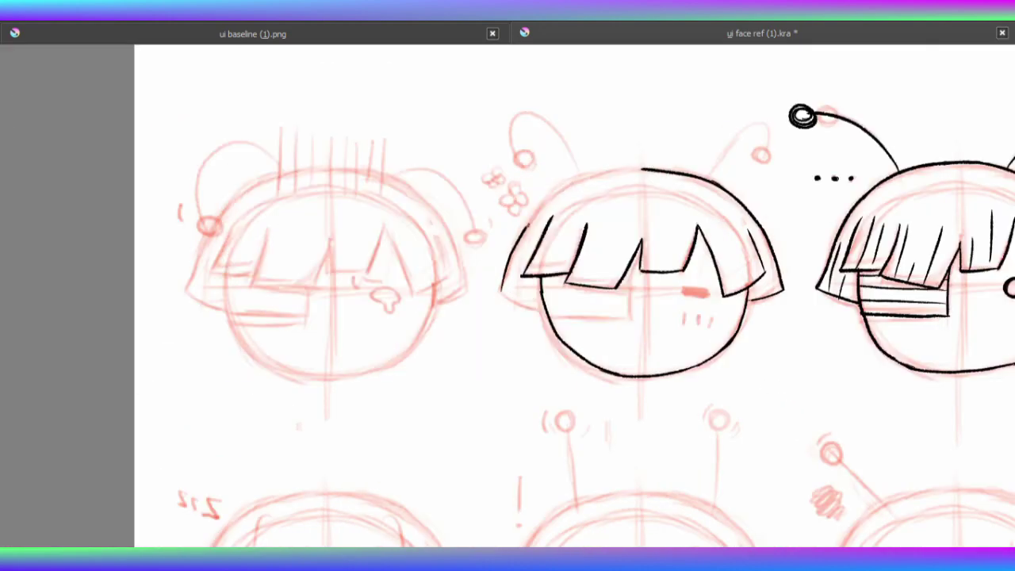
{"action": "mouse_move", "coordinate": [500, 290]}
{"action": "left_mouse_down"}
{"action": "mouse_move", "coordinate": [573, 179]}
{"action": "mouse_move", "coordinate": [642, 169]}
{"action": "left_mouse_up"}
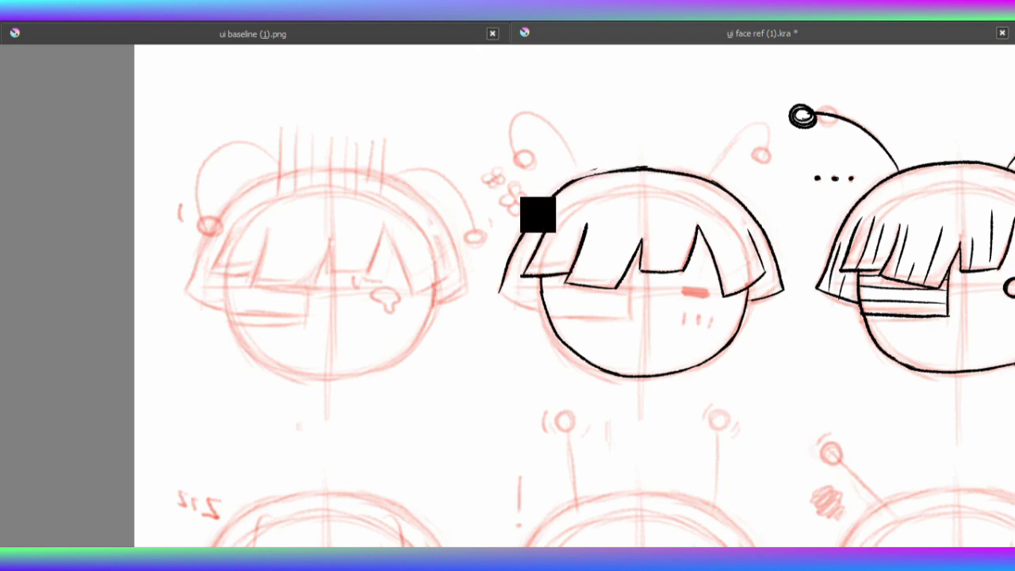
Ink fine strand lines across the second face's fringe and side hair in normal view.
{"action": "key", "text": "m"}
{"action": "left_click_drag", "start_coordinate": [415, 285], "coordinate": [406, 216]}
{"action": "mouse_move", "coordinate": [423, 283]}
{"action": "left_mouse_down"}
{"action": "mouse_move", "coordinate": [408, 216]}
{"action": "mouse_move", "coordinate": [437, 222]}
{"action": "left_mouse_up"}
{"action": "left_click_drag", "start_coordinate": [419, 280], "coordinate": [407, 240]}
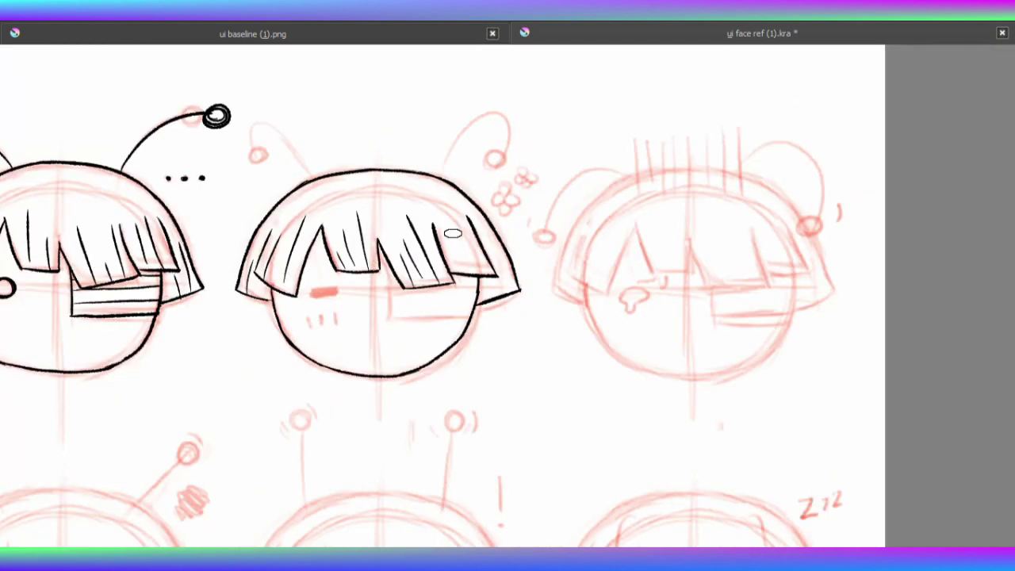
{"action": "left_click_drag", "start_coordinate": [500, 257], "coordinate": [511, 290]}
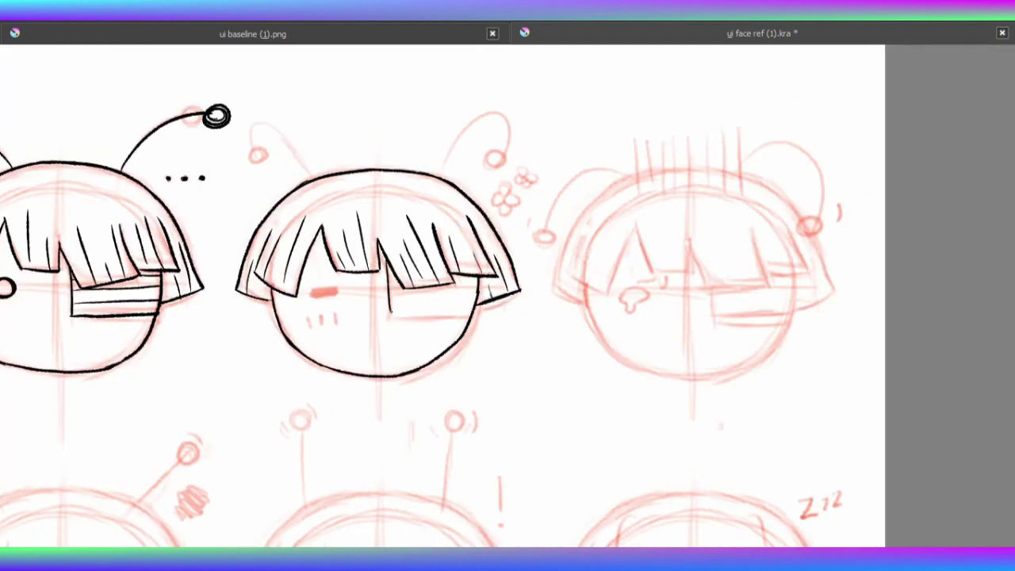
Ink the second face's face plate with its bottom edge and fill in the closed eye.
{"action": "left_click_drag", "start_coordinate": [390, 315], "coordinate": [471, 317]}
{"action": "key", "text": "ctrl+z"}
{"action": "left_click_drag", "start_coordinate": [390, 318], "coordinate": [480, 315]}
{"action": "left_click_drag", "start_coordinate": [311, 290], "coordinate": [340, 294]}
Ink the second face's curved antennae, blush marks and two small flowers, checking the drawing in mirrored view.
{"action": "mouse_move", "coordinate": [465, 151]}
{"action": "left_mouse_down"}
{"action": "mouse_move", "coordinate": [499, 170]}
{"action": "mouse_move", "coordinate": [490, 167]}
{"action": "left_mouse_up"}
{"action": "key", "text": "m"}
{"action": "right_click", "coordinate": [161, 494]}
{"action": "left_click", "coordinate": [161, 495]}
{"action": "key", "text": "m"}
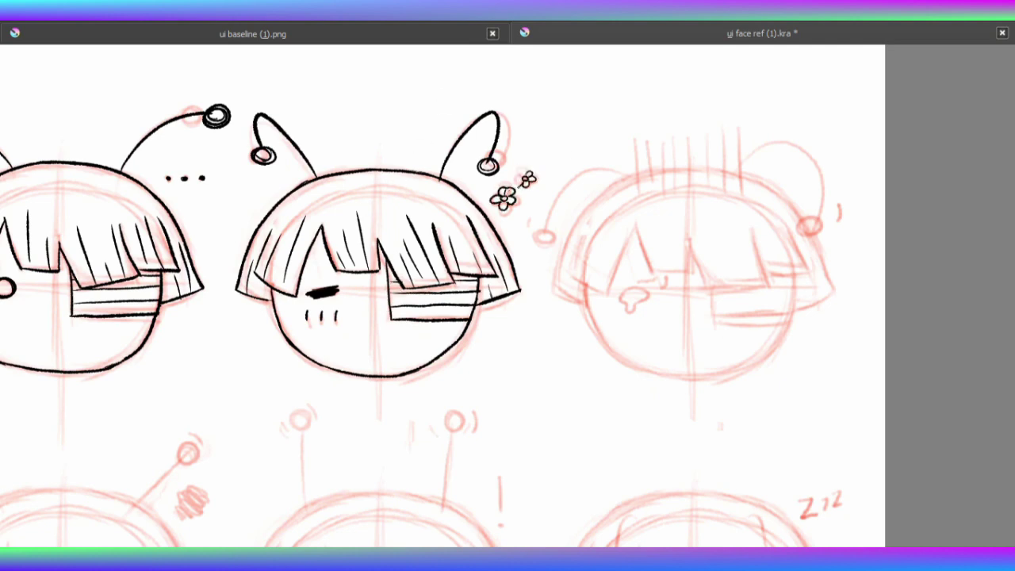
Ink the central zigzag of the third face's fringe over the rough sketch.
{"action": "key", "text": "ctrl+z"}
{"action": "scroll", "coordinate": [539, 177], "scroll_direction": "right", "scroll_amount": 3}
{"action": "mouse_move", "coordinate": [465, 220]}
{"action": "left_mouse_down"}
{"action": "mouse_move", "coordinate": [471, 265]}
{"action": "mouse_move", "coordinate": [492, 268]}
{"action": "left_mouse_up"}
{"action": "right_click", "coordinate": [408, 326]}
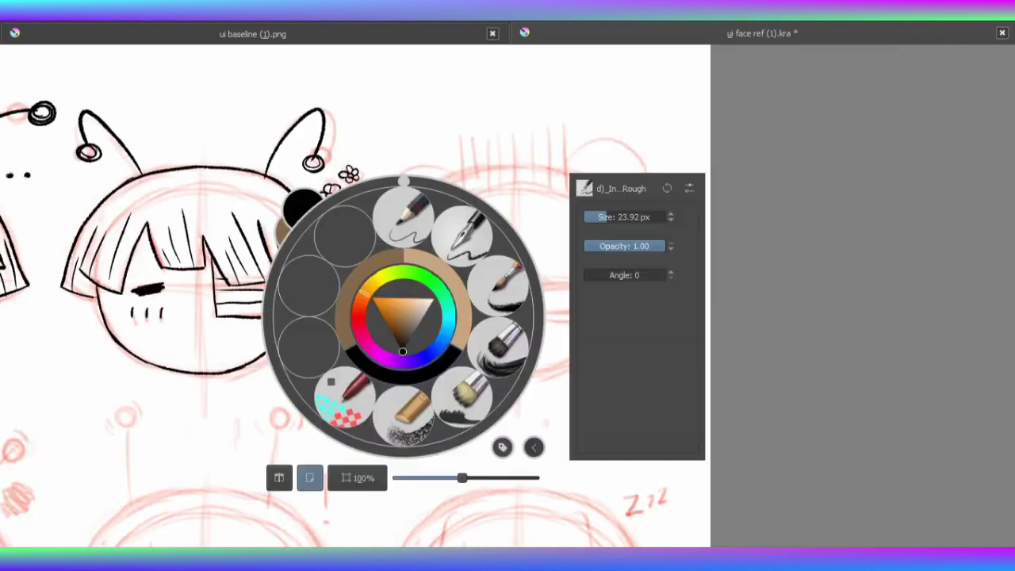
{"action": "key", "text": "m"}
{"action": "mouse_move", "coordinate": [508, 235]}
{"action": "left_mouse_down"}
{"action": "mouse_move", "coordinate": [506, 263]}
{"action": "mouse_move", "coordinate": [486, 289]}
{"action": "mouse_move", "coordinate": [603, 280]}
{"action": "left_mouse_up"}
{"action": "right_click", "coordinate": [404, 317]}
{"action": "key", "text": "m"}
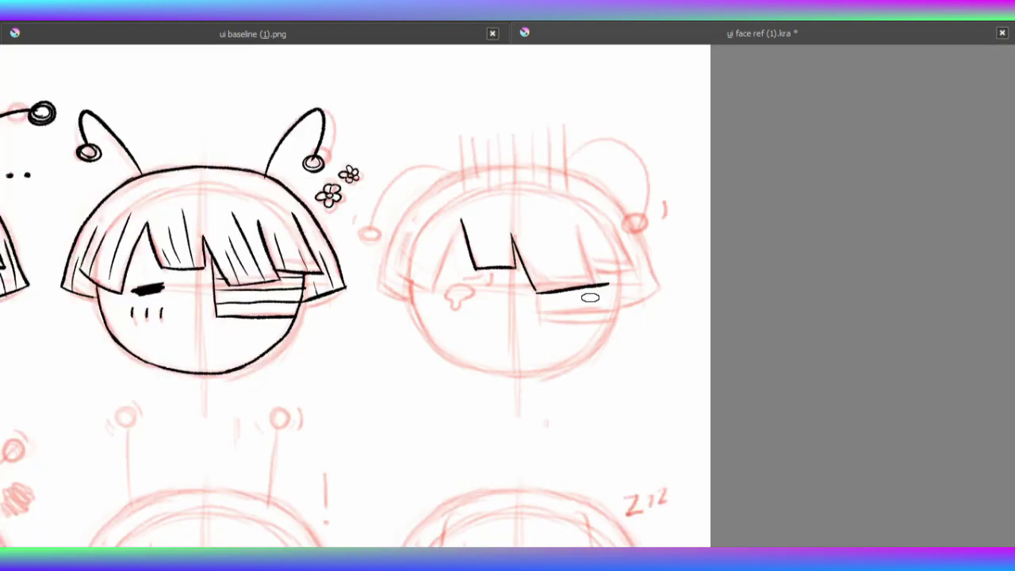
Ink the third face's outer fringe locks on both sides, alternating between mirrored and normal view.
{"action": "key", "text": "m"}
{"action": "left_click_drag", "start_coordinate": [442, 223], "coordinate": [419, 281]}
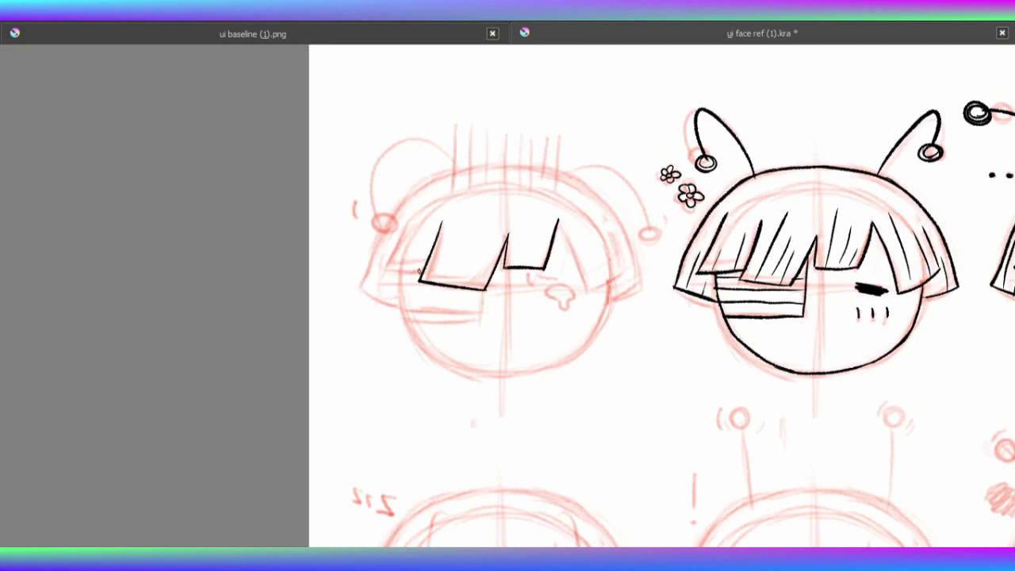
{"action": "key", "text": "m"}
{"action": "mouse_move", "coordinate": [598, 207]}
{"action": "left_mouse_down"}
{"action": "mouse_move", "coordinate": [638, 271]}
{"action": "mouse_move", "coordinate": [627, 268]}
{"action": "left_mouse_up"}
Ink the third face's rounded jawline in mirrored view.
{"action": "right_click", "coordinate": [381, 294]}
{"action": "key", "text": "m"}
{"action": "left_click_drag", "start_coordinate": [601, 324], "coordinate": [540, 378]}
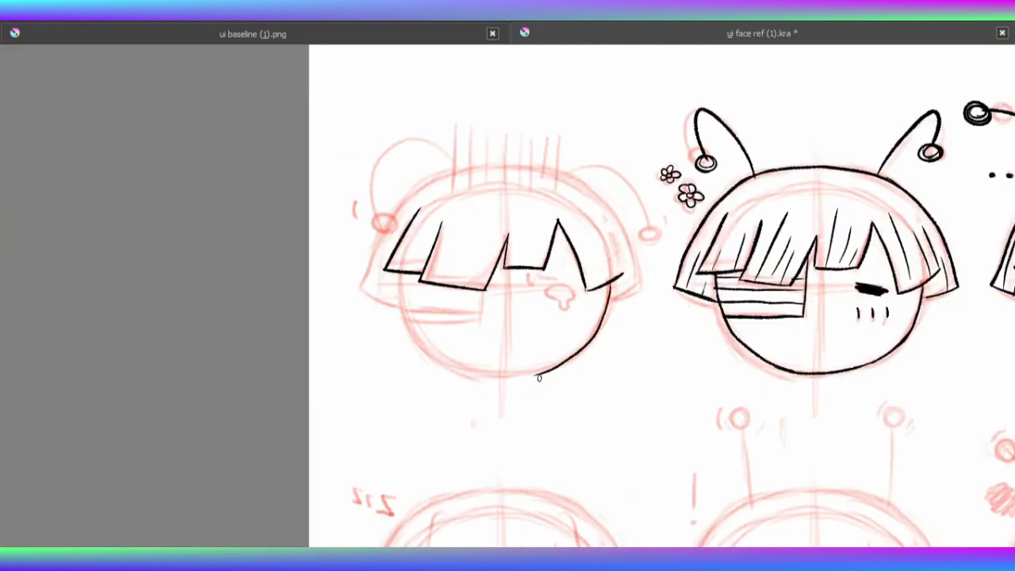
{"action": "key", "text": "m"}
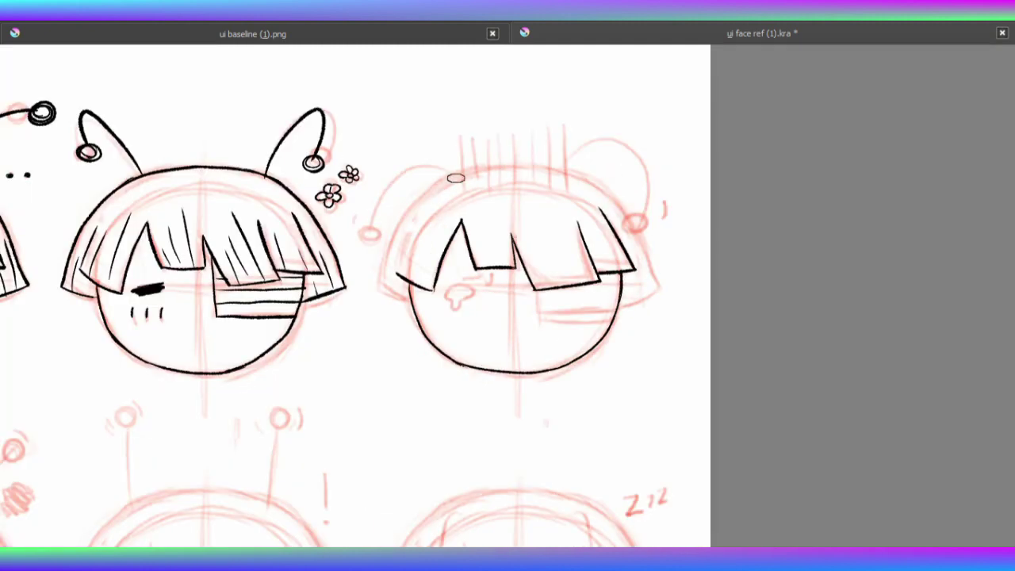
Ink the third face's crown, outer side hair, strand lines and striped face plate.
{"action": "mouse_move", "coordinate": [435, 185]}
{"action": "left_mouse_down"}
{"action": "mouse_move", "coordinate": [381, 287]}
{"action": "mouse_move", "coordinate": [659, 289]}
{"action": "left_mouse_up"}
{"action": "mouse_move", "coordinate": [612, 317]}
{"action": "left_mouse_down"}
{"action": "mouse_move", "coordinate": [546, 312]}
{"action": "mouse_move", "coordinate": [620, 307]}
{"action": "left_mouse_up"}
{"action": "left_click_drag", "start_coordinate": [545, 295], "coordinate": [622, 293]}
{"action": "left_click_drag", "start_coordinate": [583, 283], "coordinate": [622, 278]}
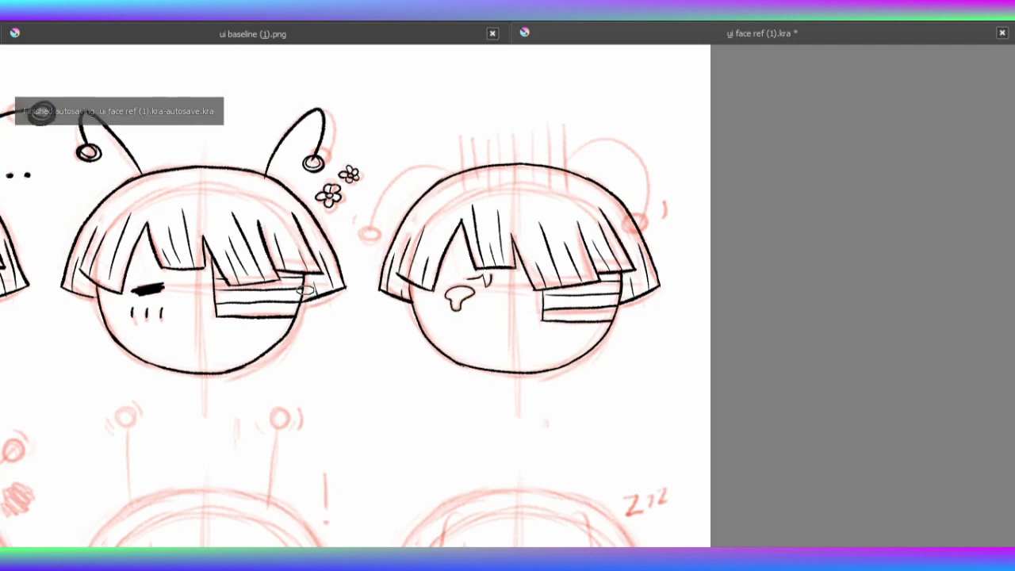
Ink the third face's drooping antennae with ringed tips, redoing unwanted curves, and start the vertical gloom lines above its crown.
{"action": "left_click_drag", "start_coordinate": [281, 241], "coordinate": [328, 240]}
{"action": "mouse_move", "coordinate": [642, 151]}
{"action": "left_mouse_down"}
{"action": "mouse_move", "coordinate": [496, 139]}
{"action": "mouse_move", "coordinate": [548, 198]}
{"action": "left_mouse_up"}
{"action": "key", "text": "ctrl+z"}
{"action": "left_click_drag", "start_coordinate": [468, 158], "coordinate": [547, 198]}
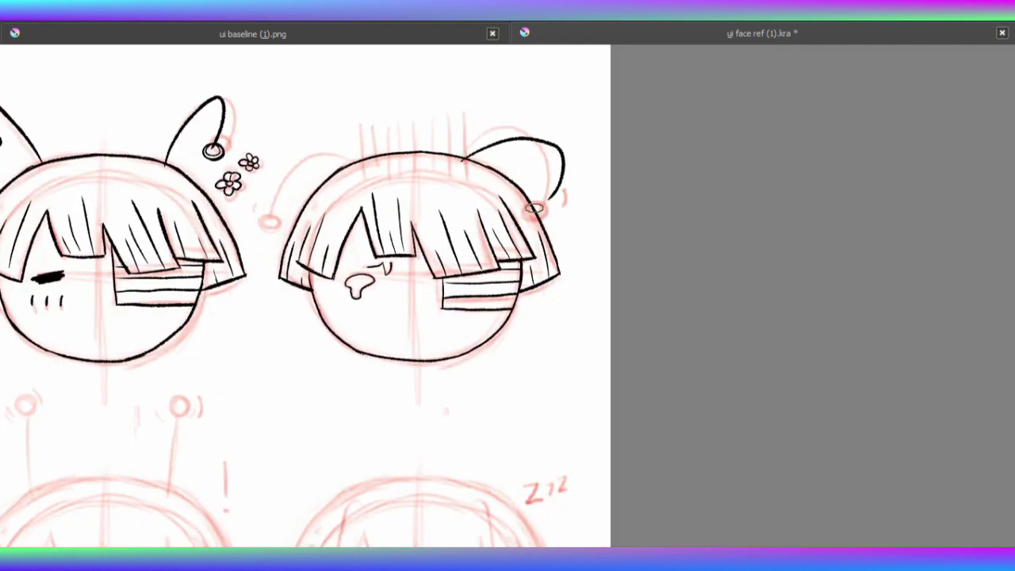
{"action": "key", "text": "ctrl+z"}
{"action": "left_click_drag", "start_coordinate": [471, 157], "coordinate": [530, 199]}
{"action": "key", "text": "ctrl+z"}
{"action": "mouse_move", "coordinate": [468, 161]}
{"action": "left_mouse_down"}
{"action": "mouse_move", "coordinate": [529, 195]}
{"action": "mouse_move", "coordinate": [645, 224]}
{"action": "left_mouse_up"}
{"action": "right_click", "coordinate": [498, 203]}
{"action": "left_click_drag", "start_coordinate": [499, 180], "coordinate": [412, 238]}
{"action": "left_click_drag", "start_coordinate": [509, 144], "coordinate": [510, 195]}
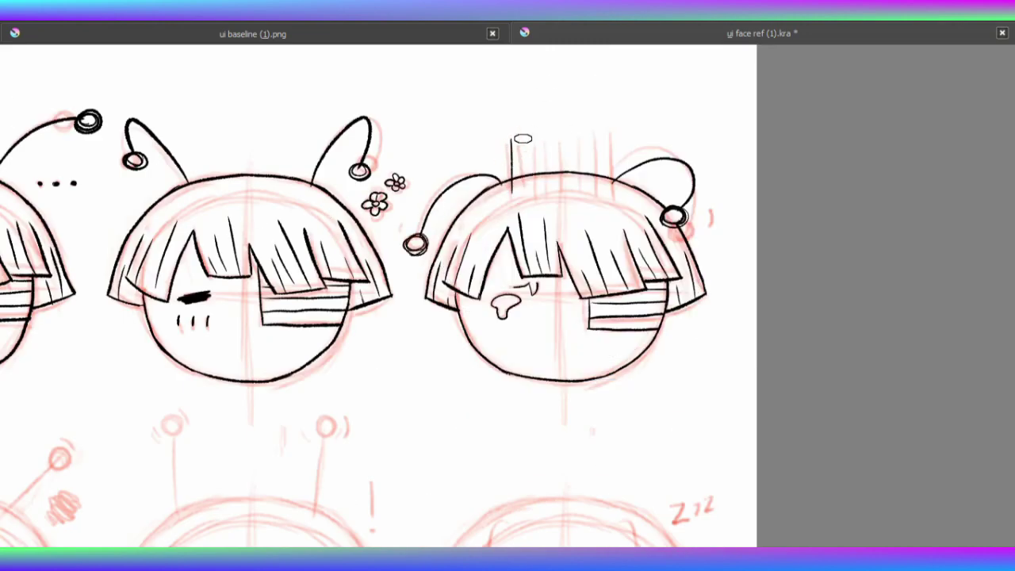
Ink the zigzag fringe of the fourth face, the first in the lower row, over the rough sketch.
{"action": "left_click_drag", "start_coordinate": [238, 476], "coordinate": [760, 187]}
{"action": "mouse_move", "coordinate": [456, 278]}
{"action": "left_mouse_down"}
{"action": "mouse_move", "coordinate": [476, 325]}
{"action": "mouse_move", "coordinate": [533, 316]}
{"action": "left_mouse_up"}
{"action": "key", "text": "ctrl+z"}
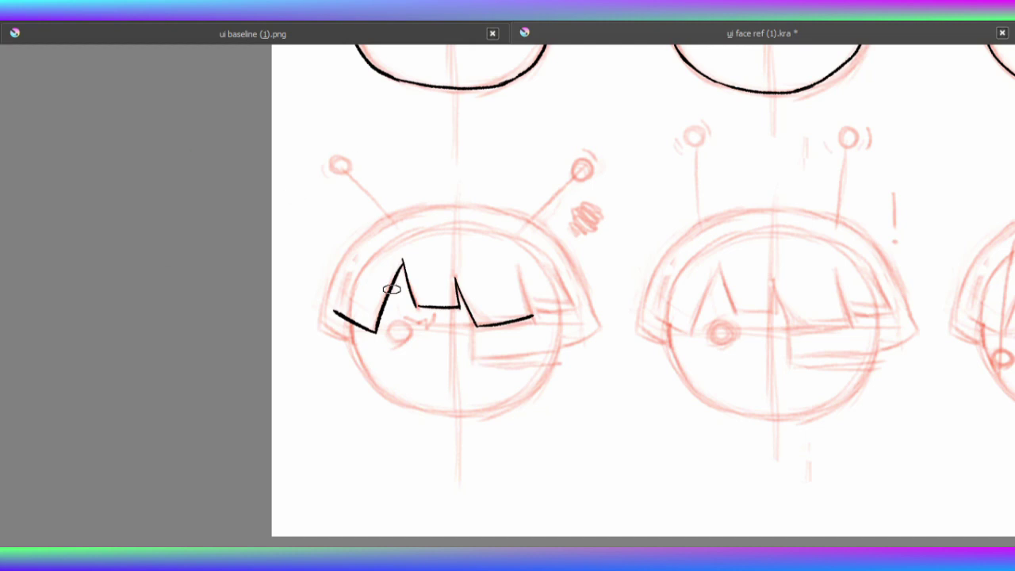
{"action": "left_click_drag", "start_coordinate": [520, 277], "coordinate": [531, 316]}
{"action": "key", "text": "m"}
{"action": "right_click", "coordinate": [544, 267]}
{"action": "left_click", "coordinate": [498, 274]}
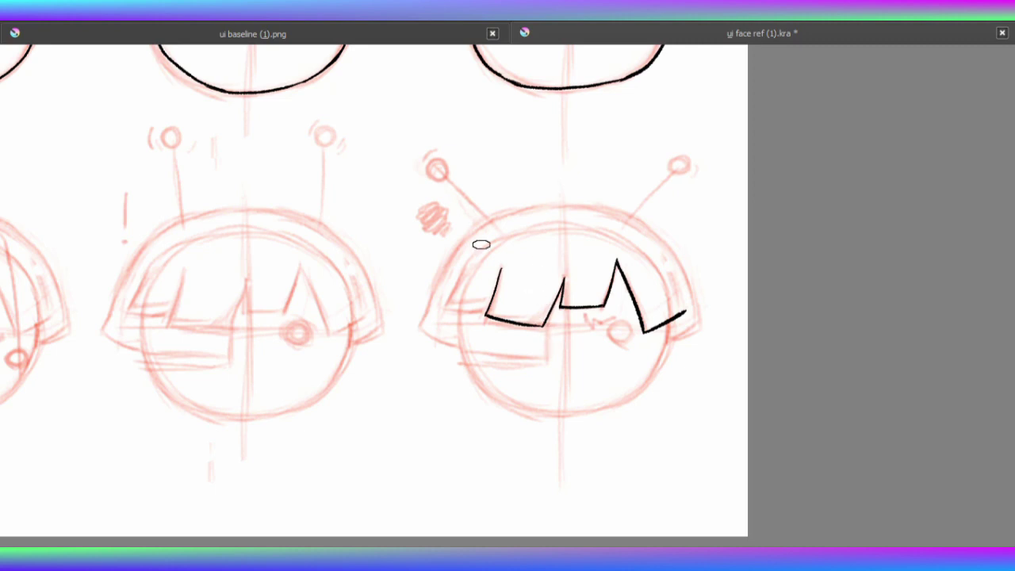
Ink the fourth face's remaining fringe lock above the face plate, flipping the view to check it.
{"action": "key", "text": "m"}
{"action": "left_click_drag", "start_coordinate": [530, 313], "coordinate": [582, 294]}
{"action": "right_click", "coordinate": [487, 335]}
{"action": "left_click", "coordinate": [435, 272]}
{"action": "key", "text": "m"}
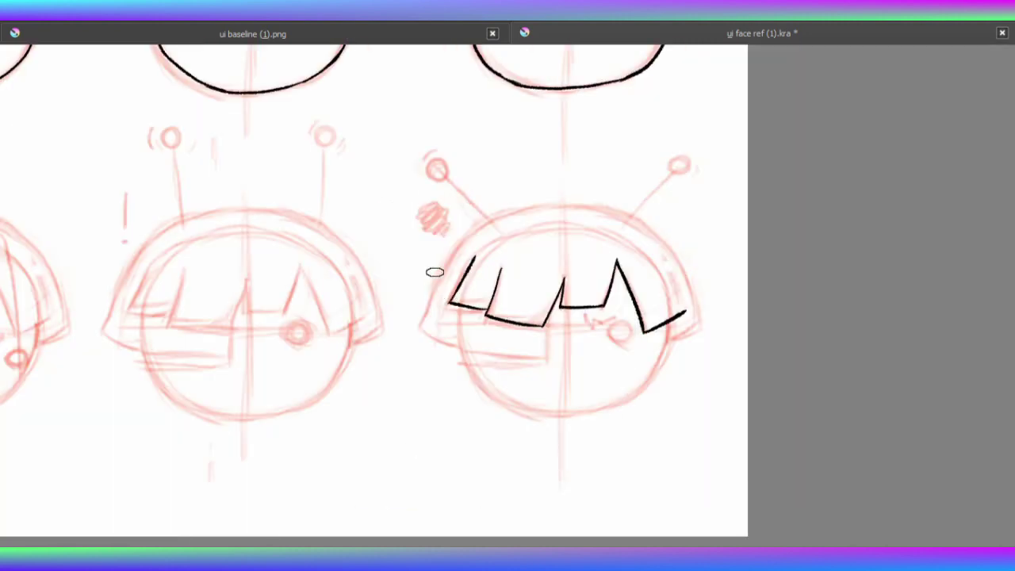
Ink the fourth face's outer side hair edge and the bottom of that hair lock beside the cheek.
{"action": "left_click_drag", "start_coordinate": [435, 272], "coordinate": [420, 317]}
{"action": "key", "text": "ctrl+z"}
{"action": "key", "text": "ctrl+shift+z"}
{"action": "key", "text": "m"}
{"action": "right_click", "coordinate": [435, 315]}
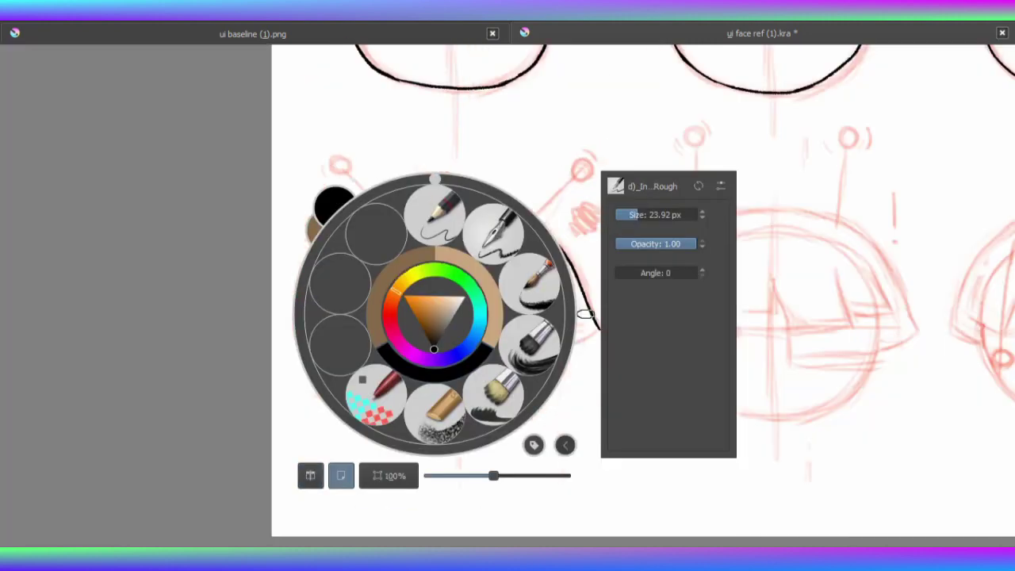
{"action": "left_click", "coordinate": [585, 314]}
{"action": "left_click_drag", "start_coordinate": [600, 330], "coordinate": [560, 346]}
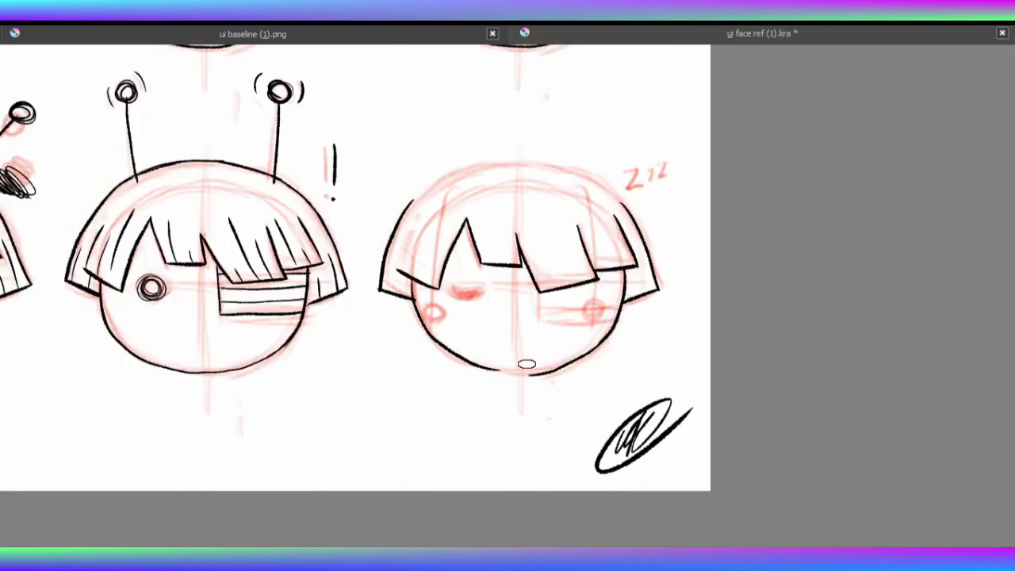
Close the jawline of the sixth, sleeping face and ink its crown in mirrored view.
{"action": "left_click_drag", "start_coordinate": [526, 372], "coordinate": [572, 365]}
{"action": "key", "text": "m"}
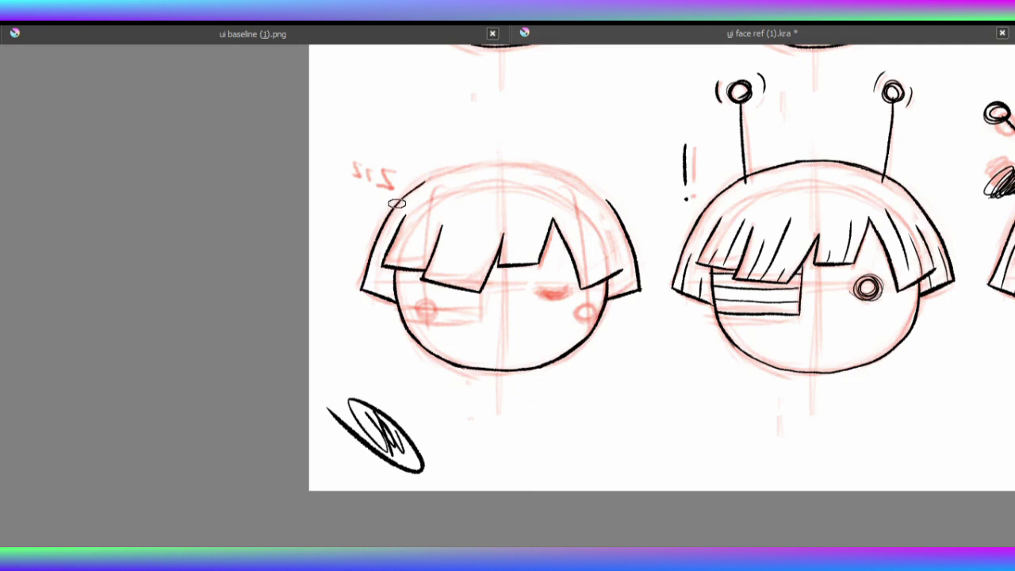
{"action": "left_click_drag", "start_coordinate": [492, 161], "coordinate": [405, 200]}
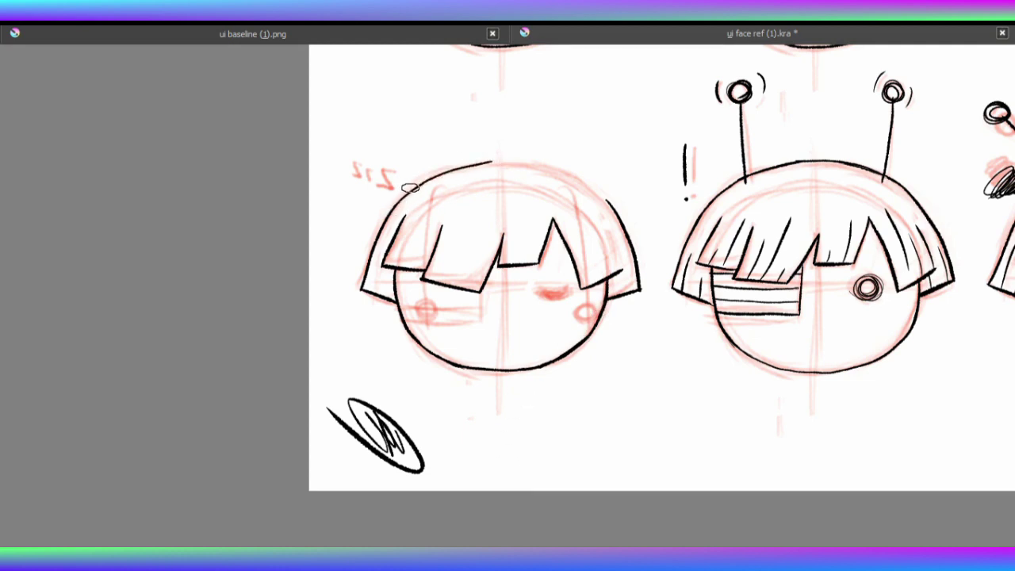
{"action": "key", "text": "m"}
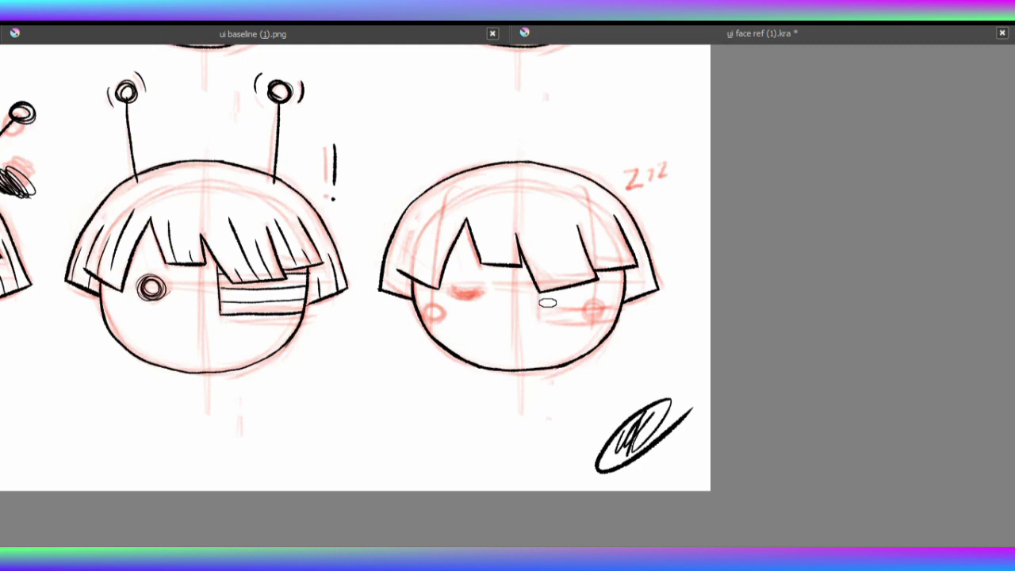
Ink strand lines on the sixth face's side hair and fringe and outline its face plate.
{"action": "left_click_drag", "start_coordinate": [409, 226], "coordinate": [399, 272]}
{"action": "left_click_drag", "start_coordinate": [418, 224], "coordinate": [414, 274]}
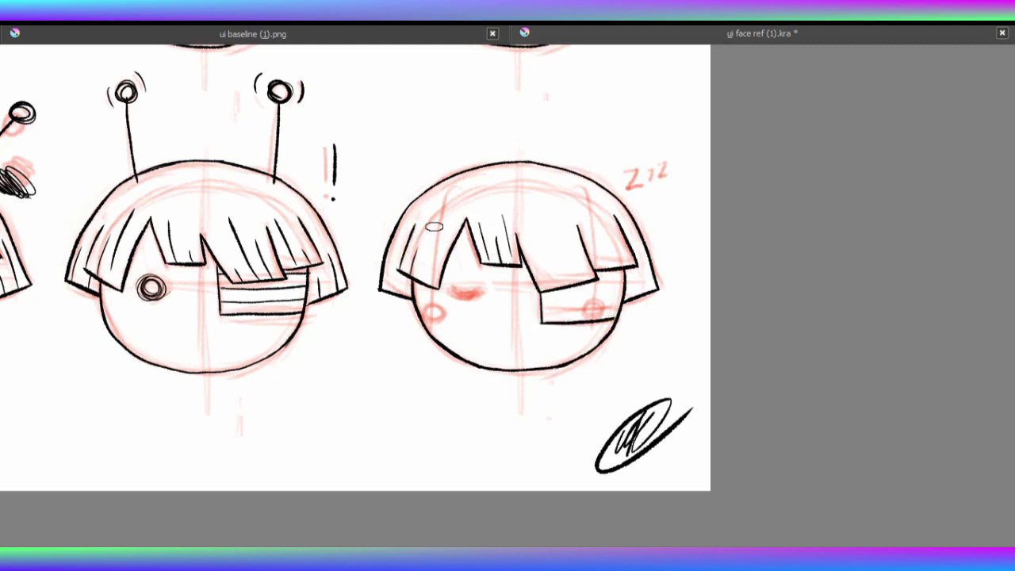
{"action": "key", "text": "m"}
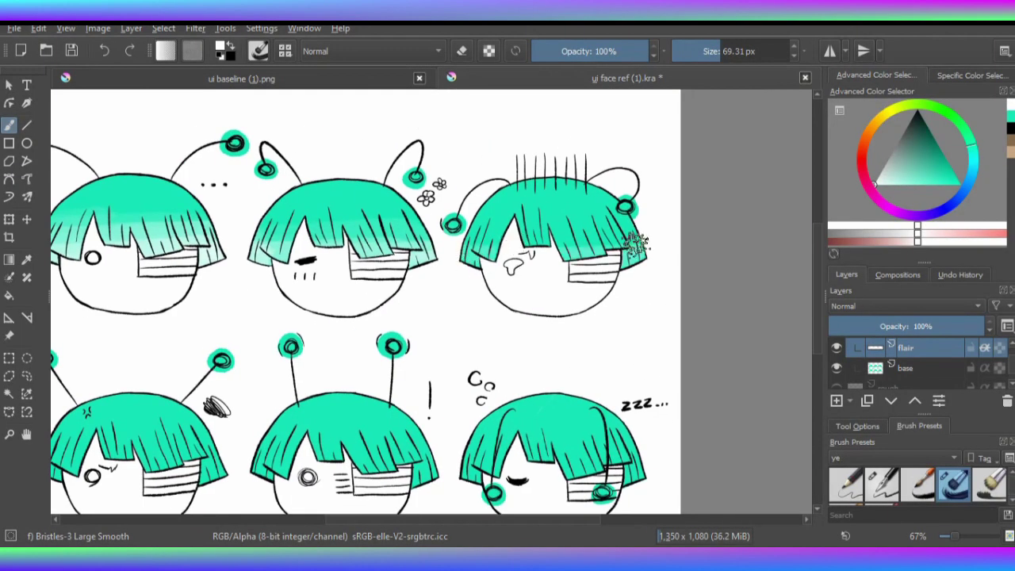
Paint a white fade over the hair tips of the third, fourth and fifth faces on the flair layer with Bristles-3 Large Smooth.
{"action": "mouse_move", "coordinate": [568, 234]}
{"action": "left_mouse_down"}
{"action": "mouse_move", "coordinate": [650, 254]}
{"action": "mouse_move", "coordinate": [476, 238]}
{"action": "mouse_move", "coordinate": [571, 230]}
{"action": "left_mouse_up"}
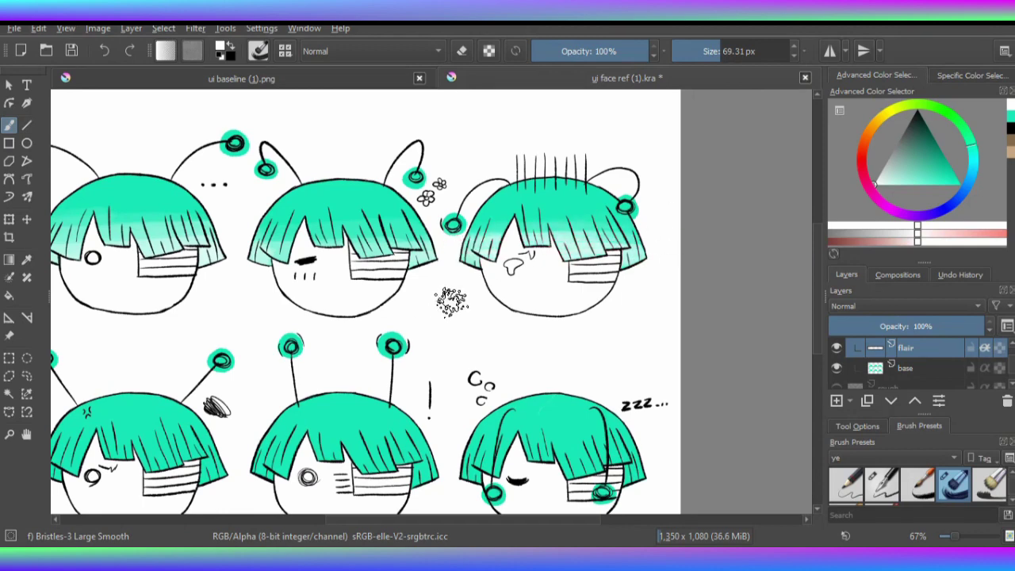
{"action": "scroll", "coordinate": [421, 249], "scroll_direction": "down", "scroll_amount": 5}
{"action": "scroll", "coordinate": [421, 248], "scroll_direction": "left", "scroll_amount": 5}
{"action": "mouse_move", "coordinate": [249, 284]}
{"action": "left_mouse_down"}
{"action": "mouse_move", "coordinate": [465, 267]}
{"action": "mouse_move", "coordinate": [306, 261]}
{"action": "mouse_move", "coordinate": [431, 257]}
{"action": "mouse_move", "coordinate": [243, 265]}
{"action": "mouse_move", "coordinate": [644, 271]}
{"action": "mouse_move", "coordinate": [535, 285]}
{"action": "mouse_move", "coordinate": [629, 256]}
{"action": "mouse_move", "coordinate": [516, 279]}
{"action": "left_mouse_up"}
{"action": "key", "text": "ctrl+Tab"}
{"action": "key", "text": "ctrl+Tab"}
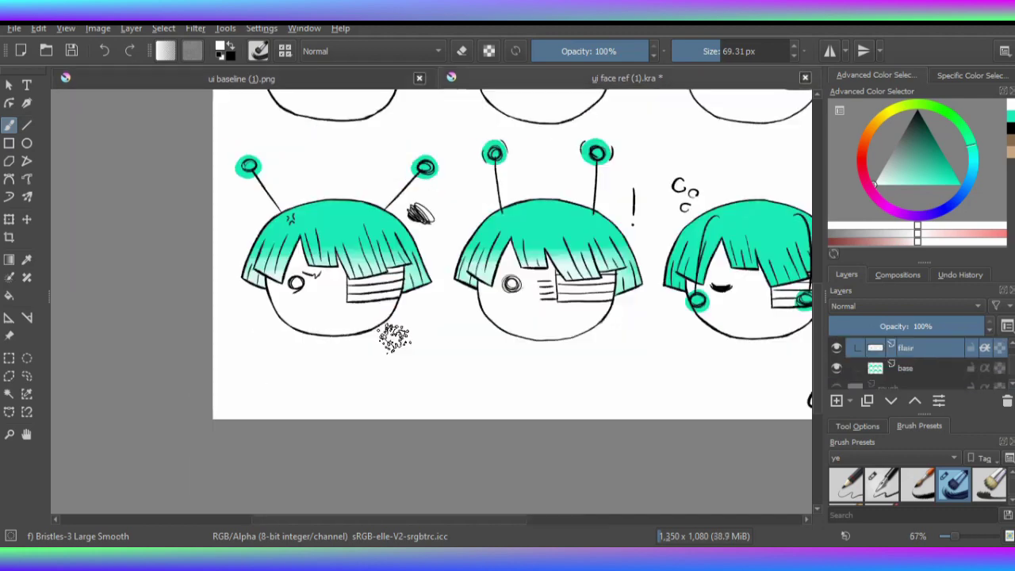
{"action": "scroll", "coordinate": [397, 339], "scroll_direction": "up", "scroll_amount": 3}
{"action": "scroll", "coordinate": [397, 339], "scroll_direction": "right", "scroll_amount": 5}
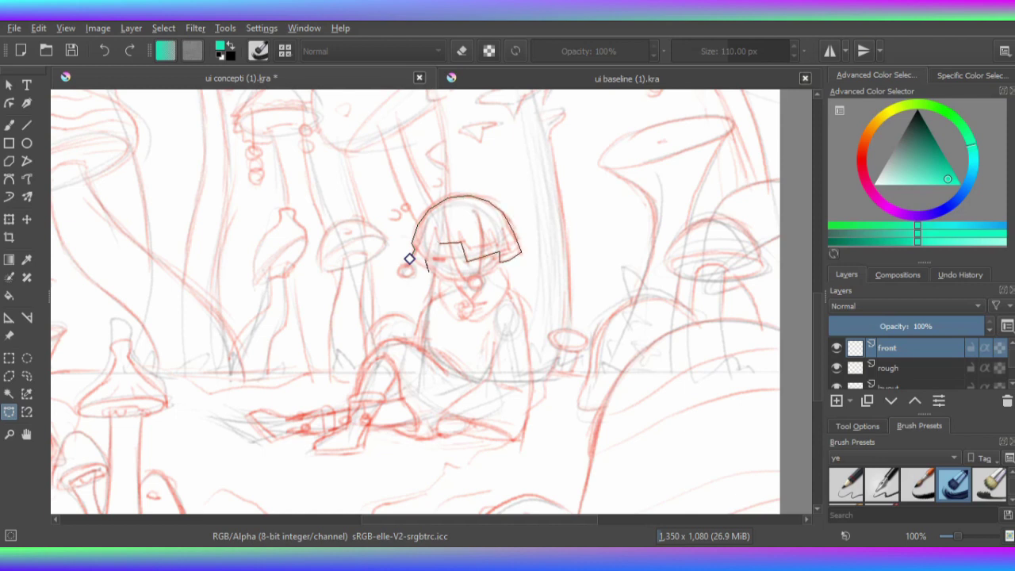
Close a selection around the seated figure's bobbed hair on the front layer and paint it teal, fading to white at the tips.
{"action": "left_click", "coordinate": [409, 259]}
{"action": "key", "text": "b"}
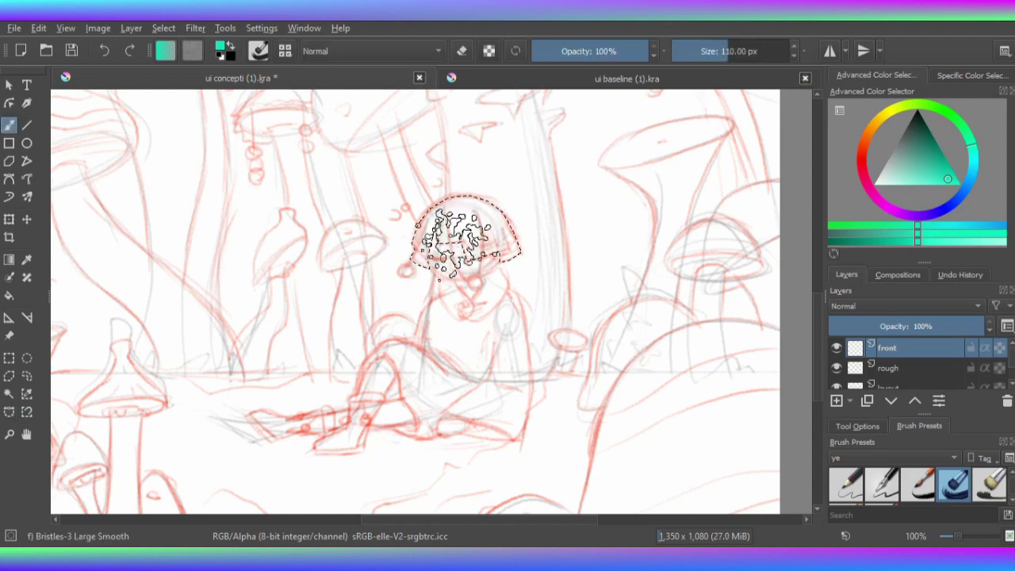
{"action": "left_click_drag", "start_coordinate": [476, 237], "coordinate": [408, 204]}
{"action": "left_click_drag", "start_coordinate": [601, 234], "coordinate": [532, 261], "text": "shift"}
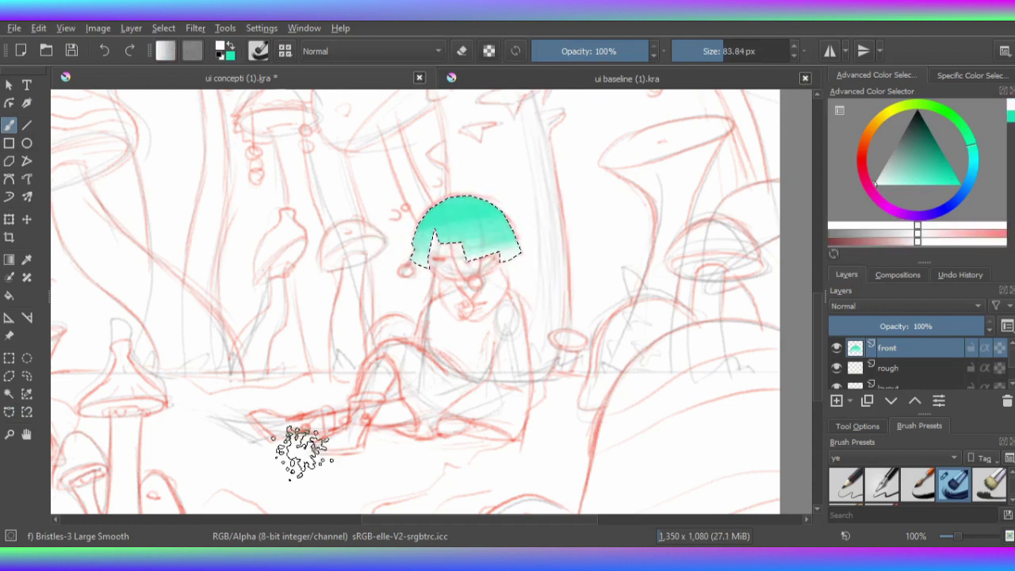
Line the bobbed hair's fringe and tips with grey and dark green strokes using Ink-7 Brush Rough at 25 px, checking in mirrored view.
{"action": "left_click", "coordinate": [26, 375]}
{"action": "key", "text": "b"}
{"action": "key", "text": "slash"}
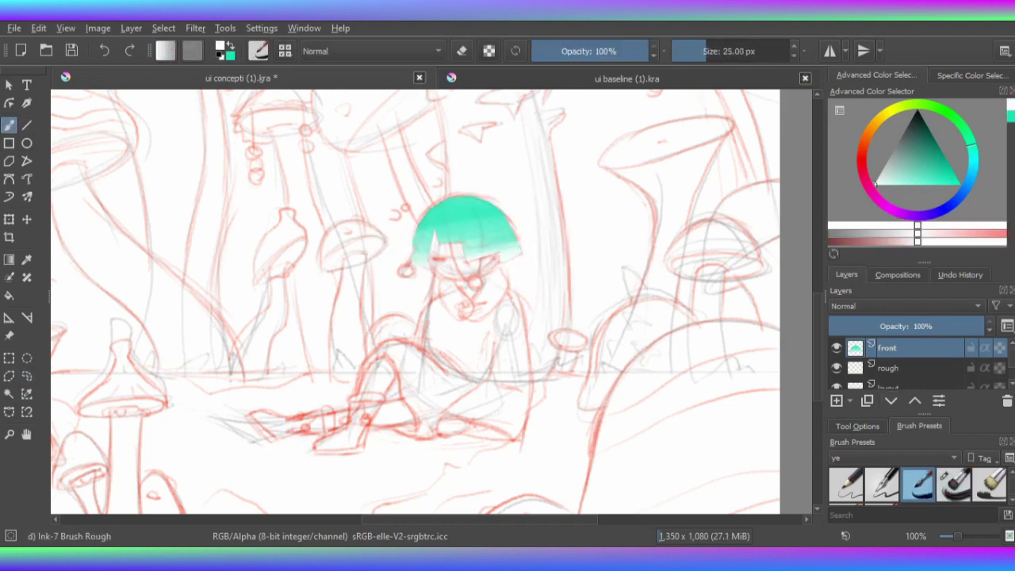
{"action": "key", "text": "d"}
{"action": "key", "text": "ctrl+h"}
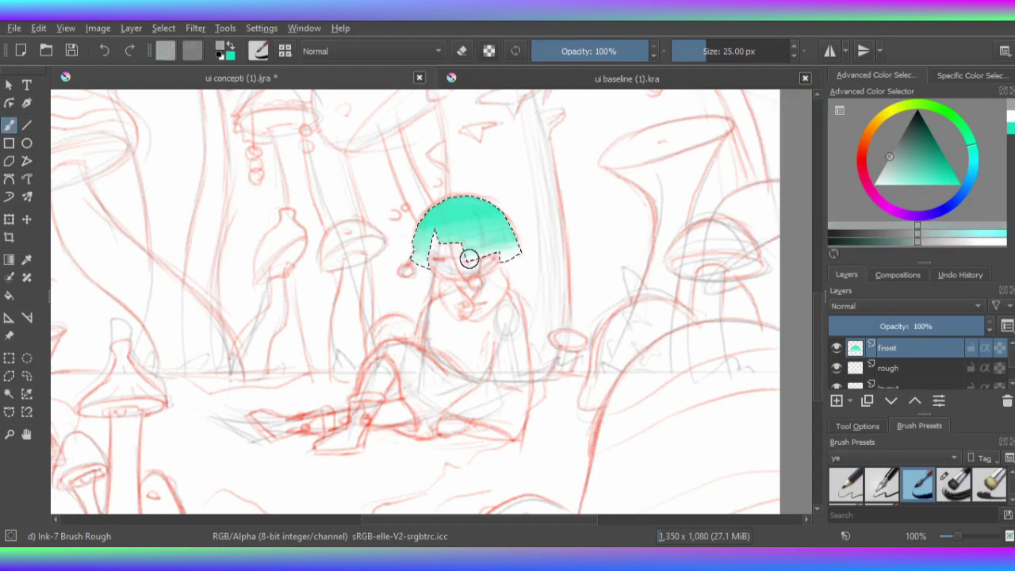
{"action": "key", "text": "m"}
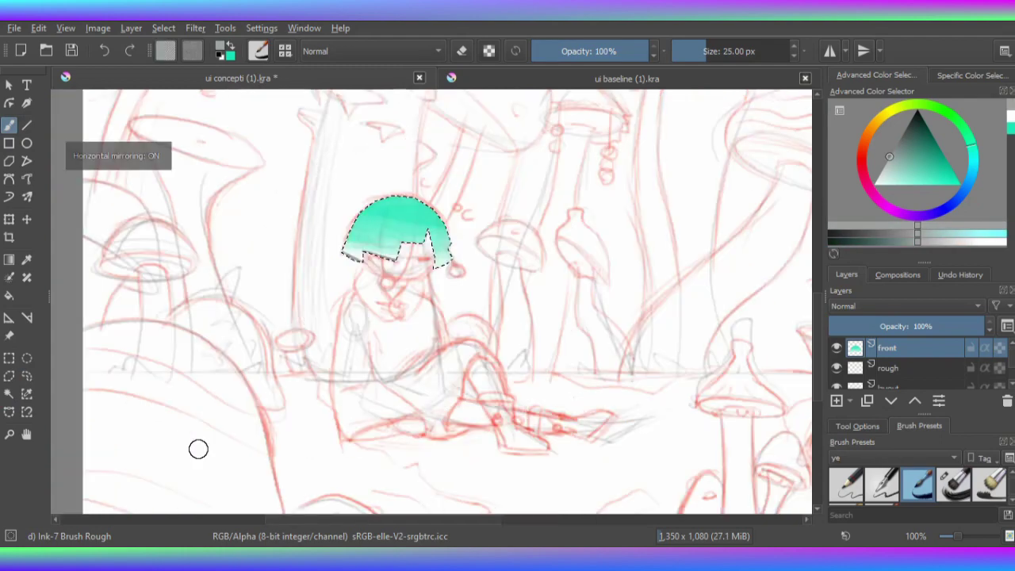
{"action": "right_click", "coordinate": [436, 266]}
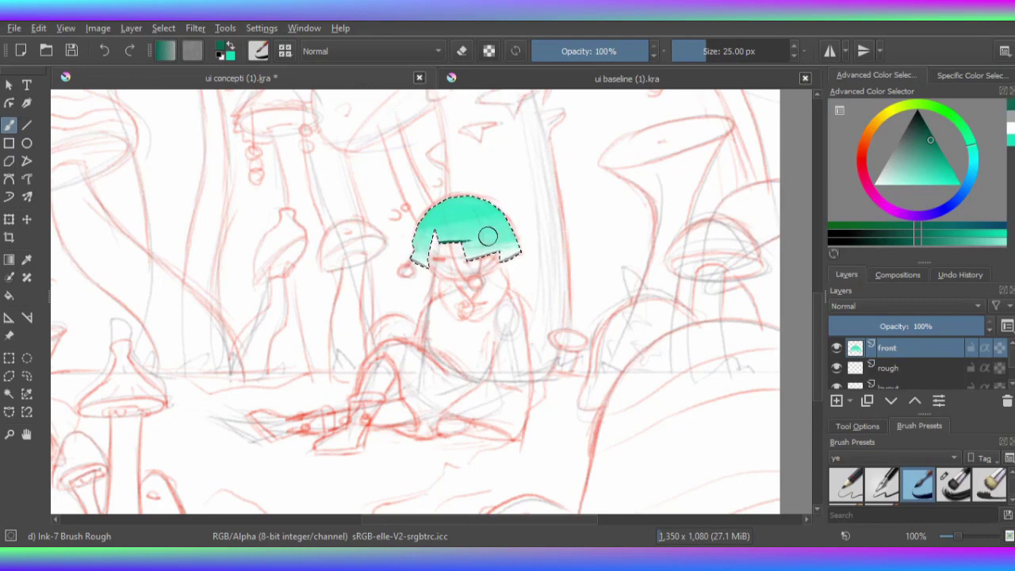
{"action": "right_click", "coordinate": [444, 295]}
{"action": "key", "text": "Escape"}
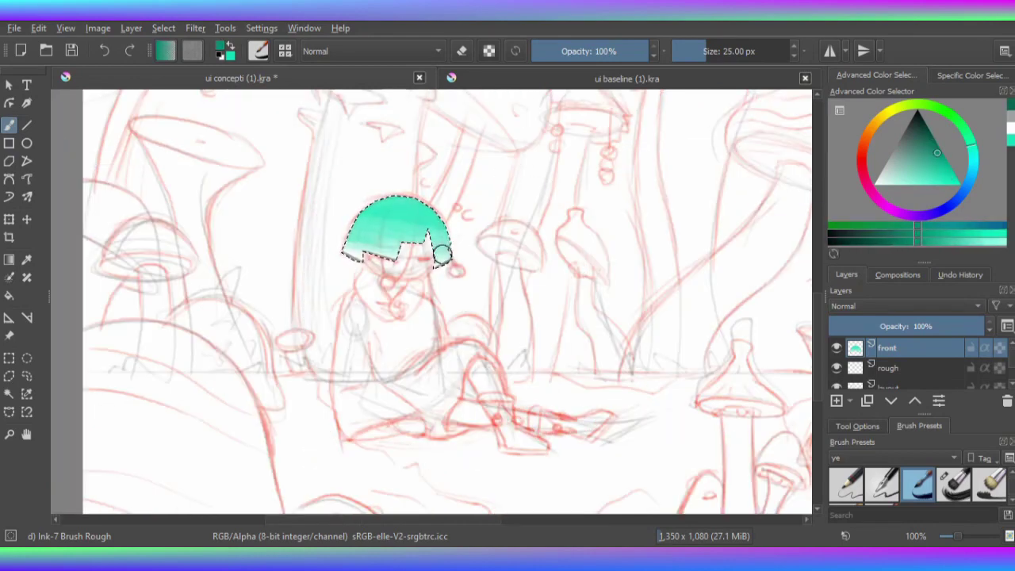
{"action": "key", "text": "m"}
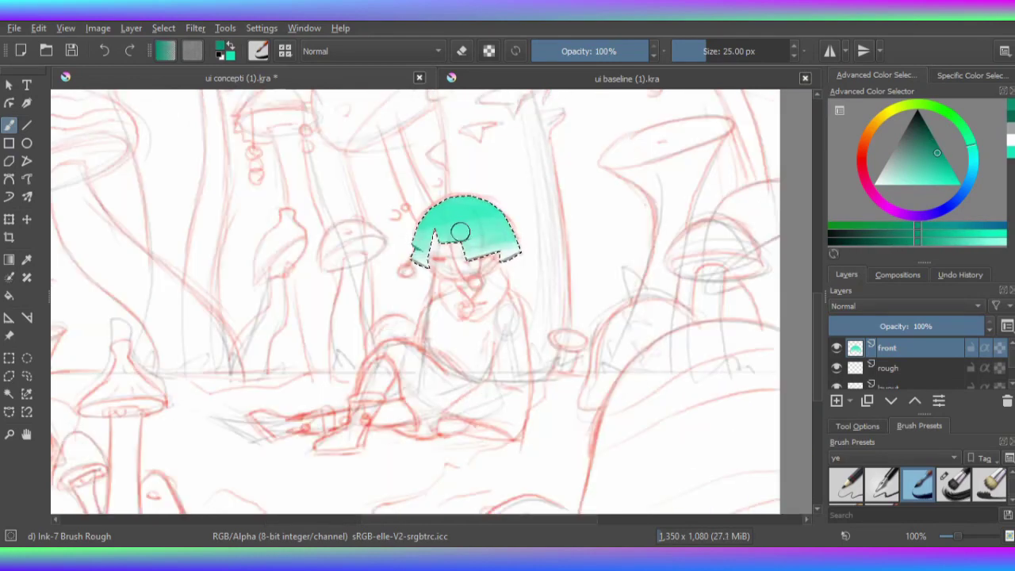
Brush teal strand strokes from the fringe up into the seated figure's hair in mirrored view.
{"action": "left_click", "coordinate": [507, 226], "text": "ctrl"}
{"action": "right_click", "coordinate": [476, 249]}
{"action": "key", "text": "Escape"}
{"action": "key", "text": "m"}
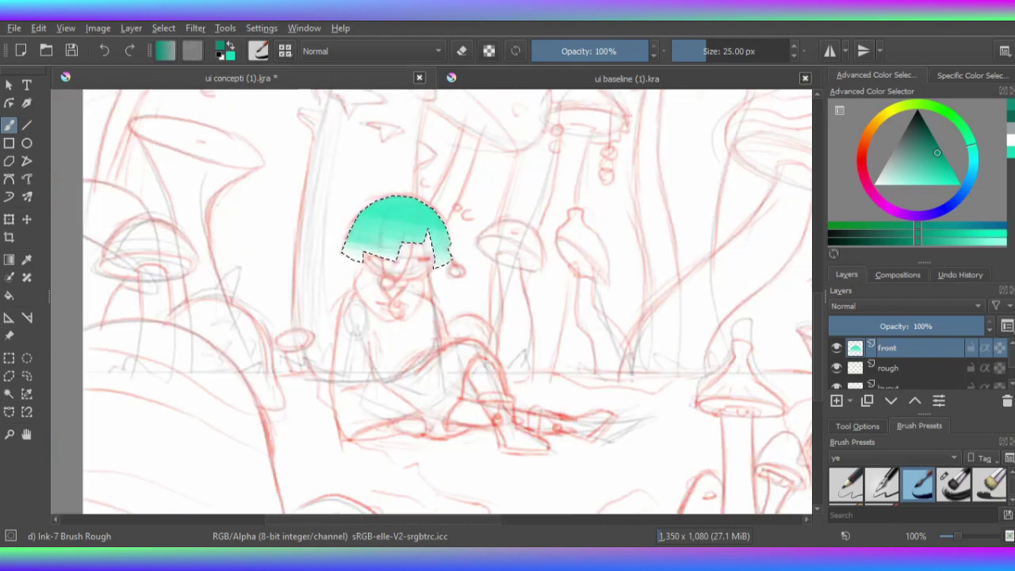
{"action": "mouse_move", "coordinate": [402, 249]}
{"action": "left_mouse_down"}
{"action": "mouse_move", "coordinate": [367, 240]}
{"action": "mouse_move", "coordinate": [397, 223]}
{"action": "left_mouse_up"}
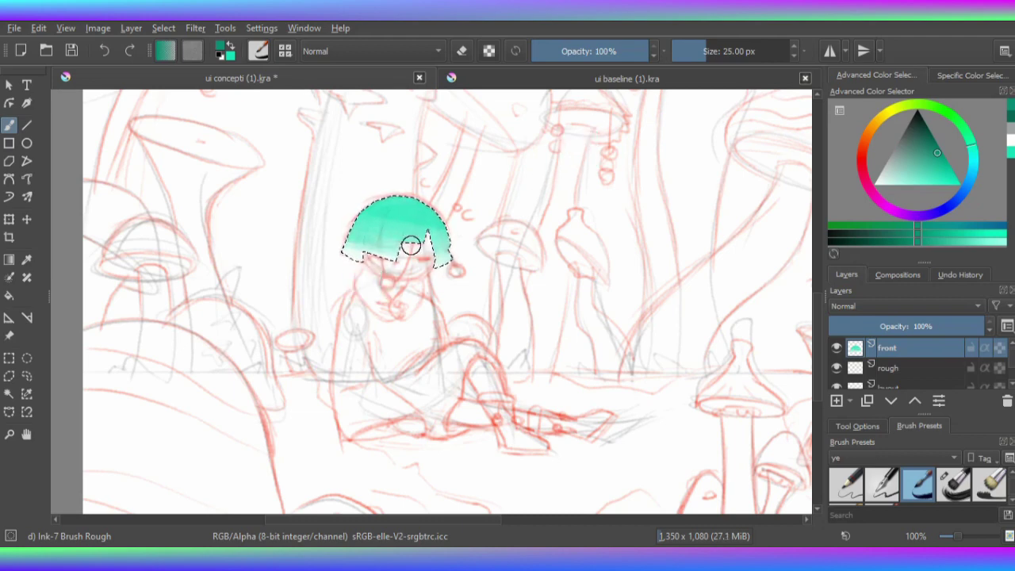
Paint the seated figure's pale face, dark green eye, grey face plate, glowing-tipped antennae and yellow neck buttons.
{"action": "key", "text": "m"}
{"action": "left_click", "coordinate": [501, 262], "text": "ctrl"}
{"action": "key", "text": "b"}
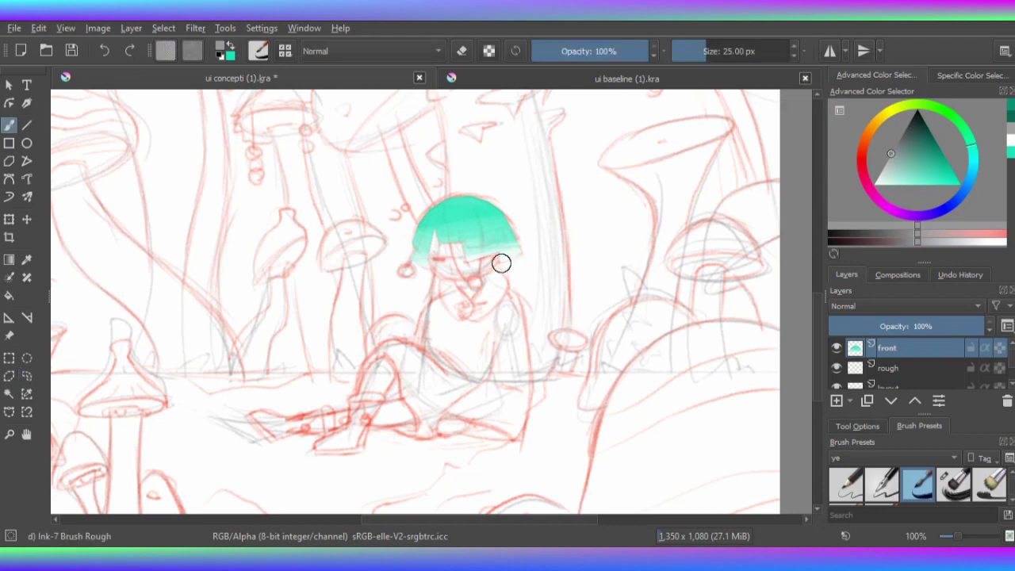
{"action": "left_click", "coordinate": [501, 267], "text": "ctrl"}
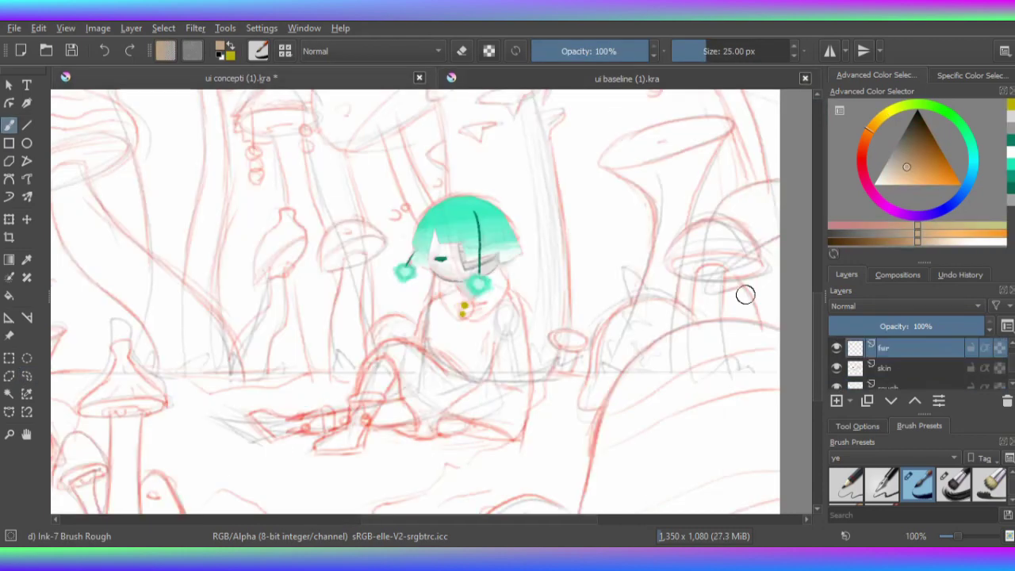
Select the figure's collar shape and paint it tan on the fur layer with Bristles-3 Large Smooth, merging the temporary layer down.
{"action": "key", "text": "ctrl+r"}
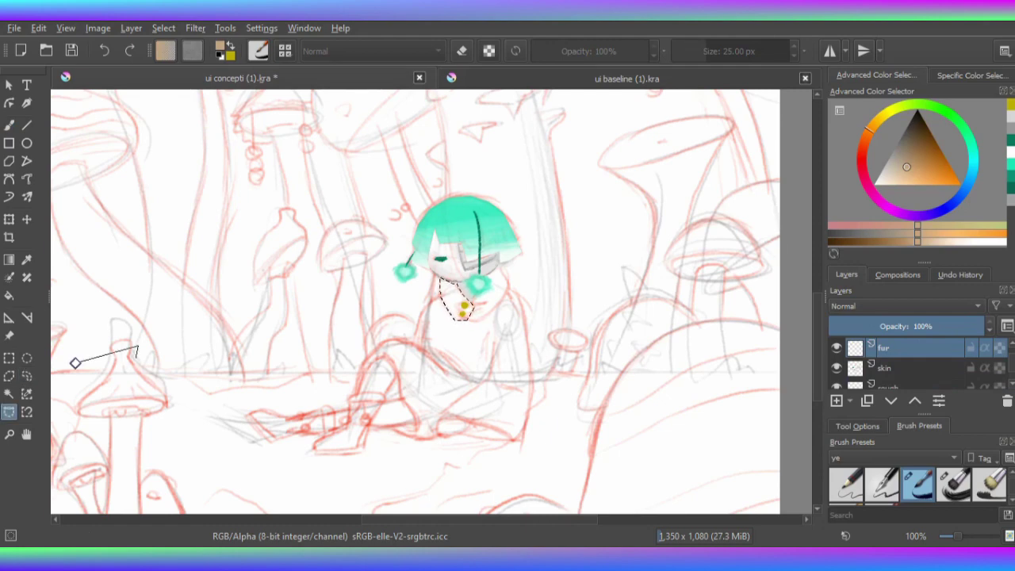
{"action": "key", "text": "Insert"}
{"action": "scroll", "coordinate": [485, 314], "scroll_direction": "up", "scroll_amount": 2}
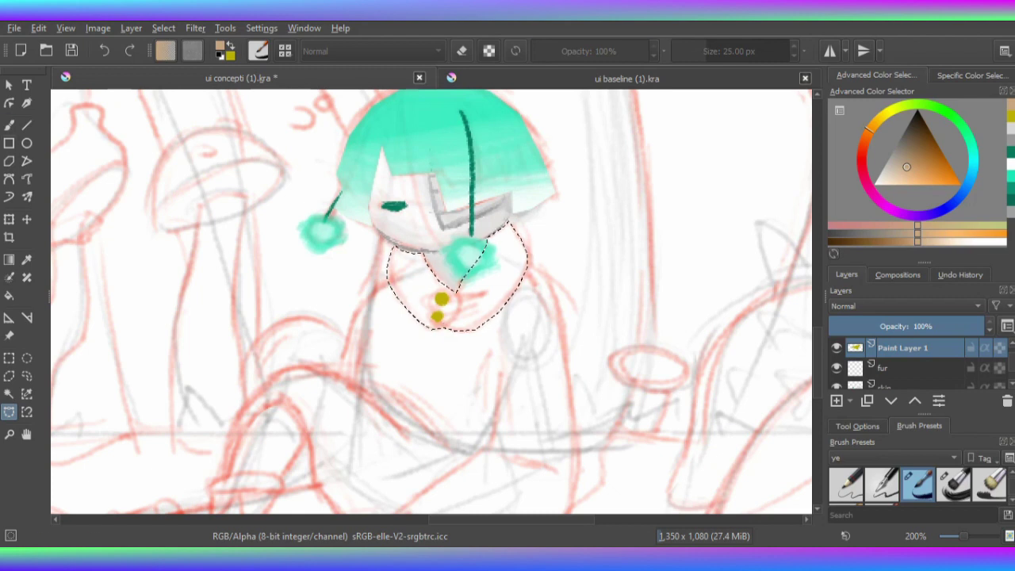
{"action": "key", "text": "period"}
{"action": "left_click_drag", "start_coordinate": [427, 297], "coordinate": [449, 311]}
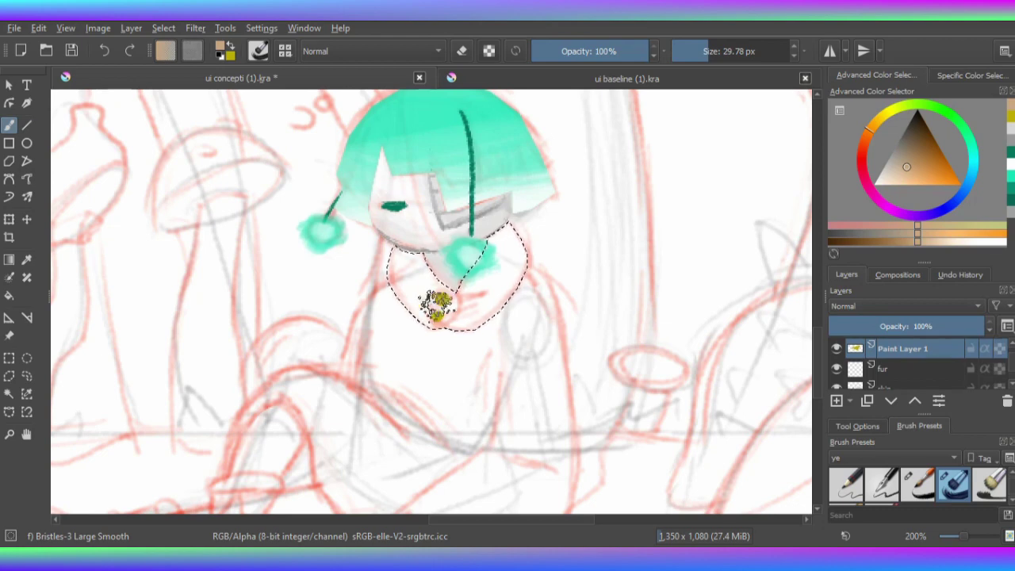
{"action": "key", "text": "ctrl+e"}
{"action": "left_click", "coordinate": [98, 28]}
{"action": "key", "text": "Escape"}
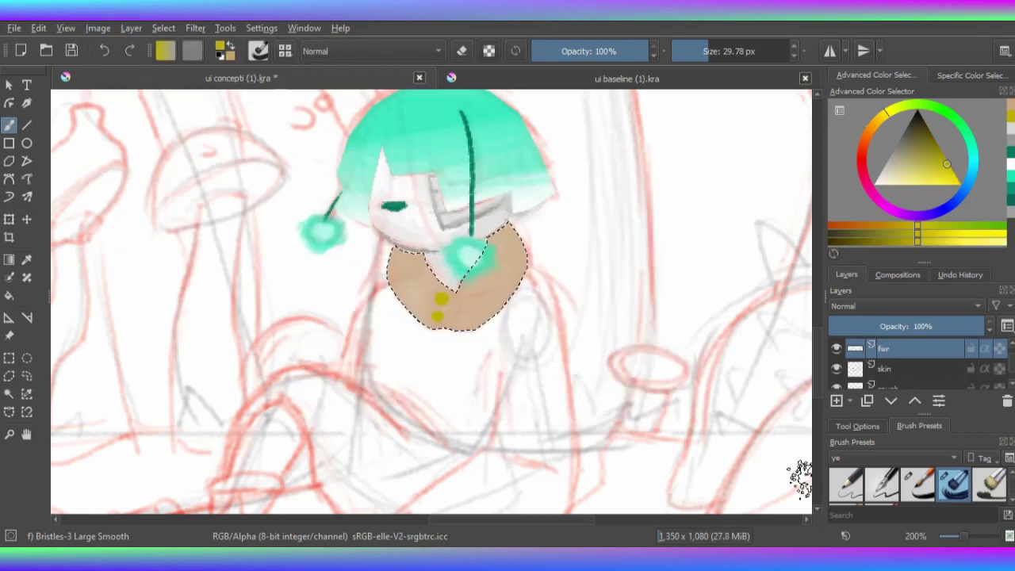
Add brown fastening lines and a teal antenna glow to the fur collar, and clean its edge with the Ink-4 Pen Rough eraser.
{"action": "key", "text": "slash"}
{"action": "left_click", "coordinate": [465, 219], "text": "ctrl"}
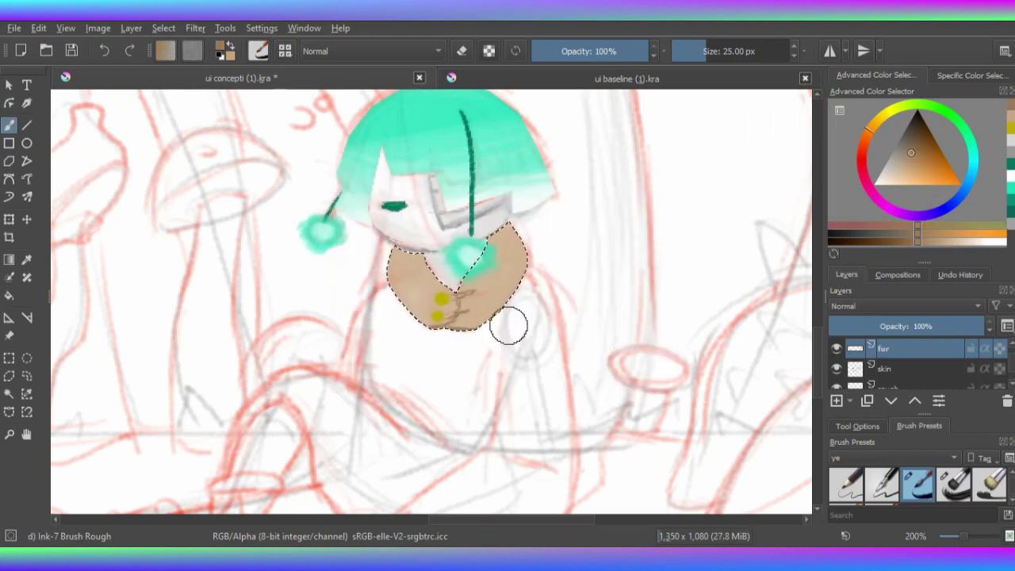
{"action": "key", "text": "slash"}
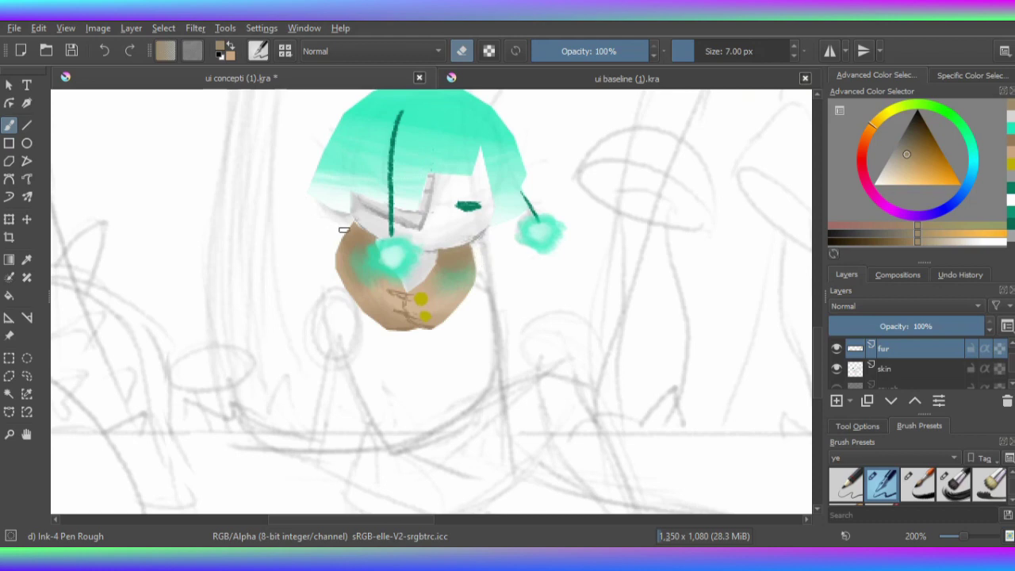
{"action": "key", "text": "m"}
{"action": "right_click", "coordinate": [422, 330]}
{"action": "left_click", "coordinate": [204, 424]}
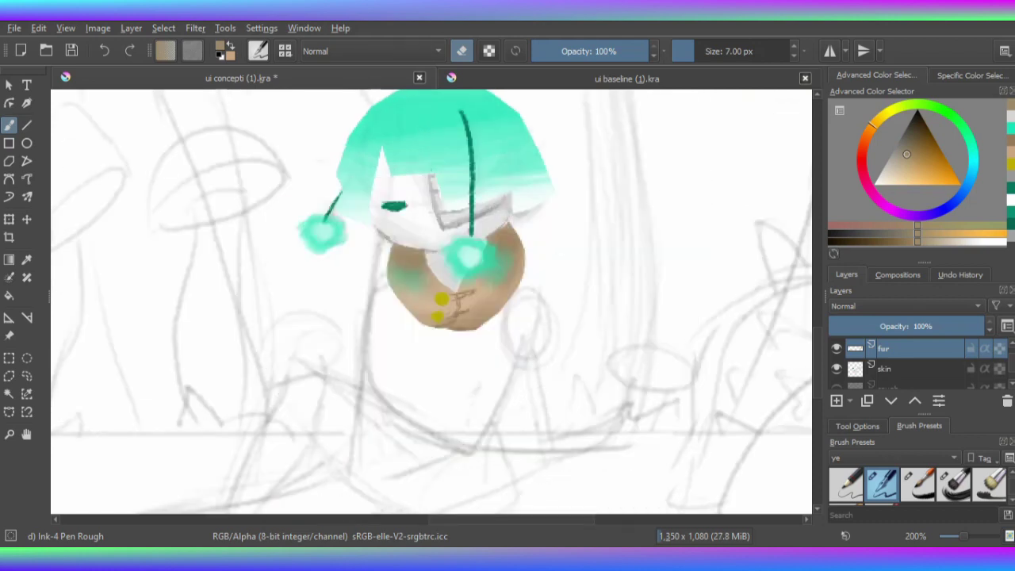
{"action": "key", "text": "slash"}
{"action": "key", "text": "slash"}
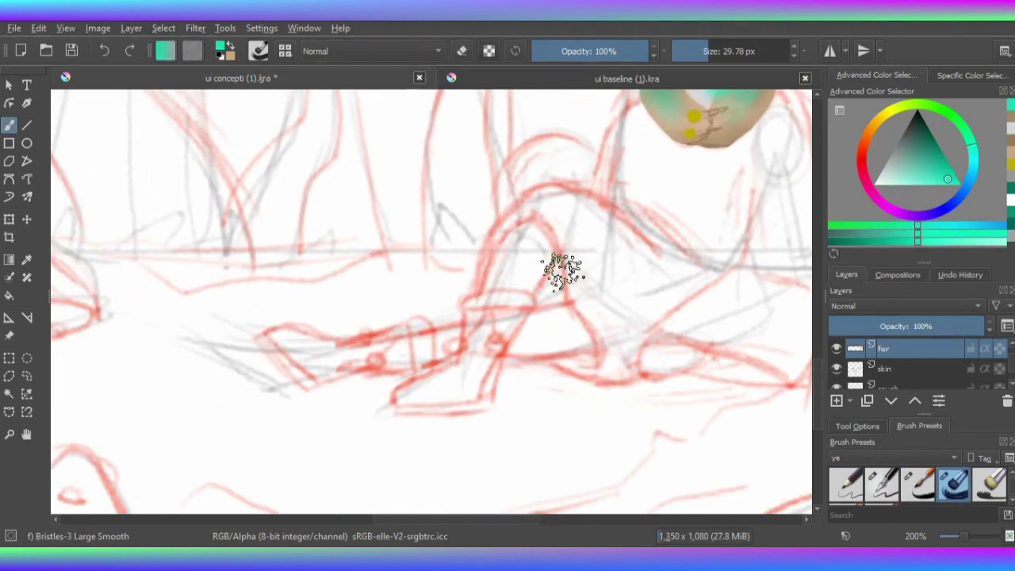
Select the near boot's cuff and paint it tan on the fur layer, adding two hanging pompoms on cords.
{"action": "key", "text": "ctrl+r"}
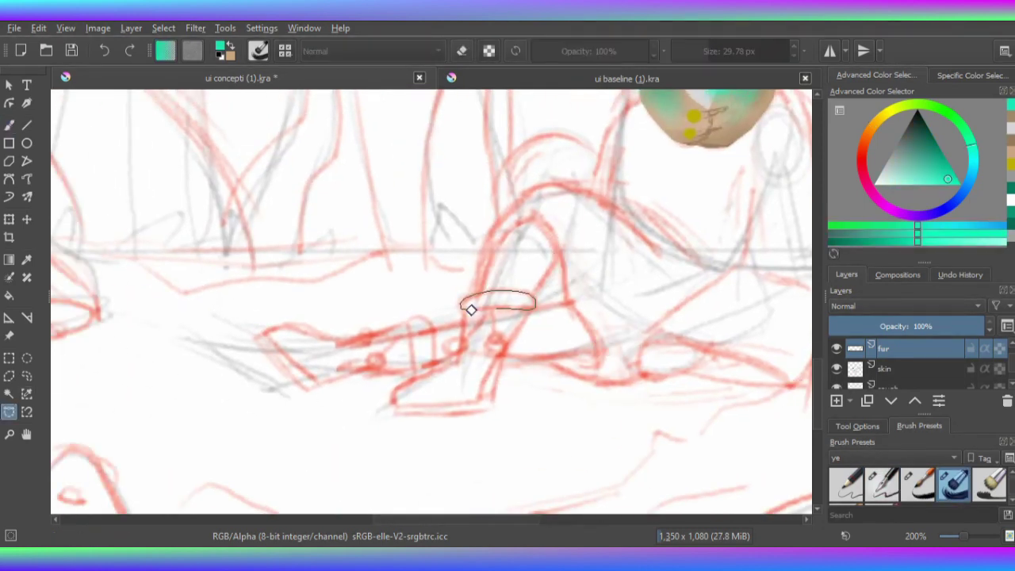
{"action": "key", "text": "b"}
{"action": "left_click_drag", "start_coordinate": [471, 309], "coordinate": [547, 300]}
{"action": "left_click", "coordinate": [667, 155], "text": "ctrl"}
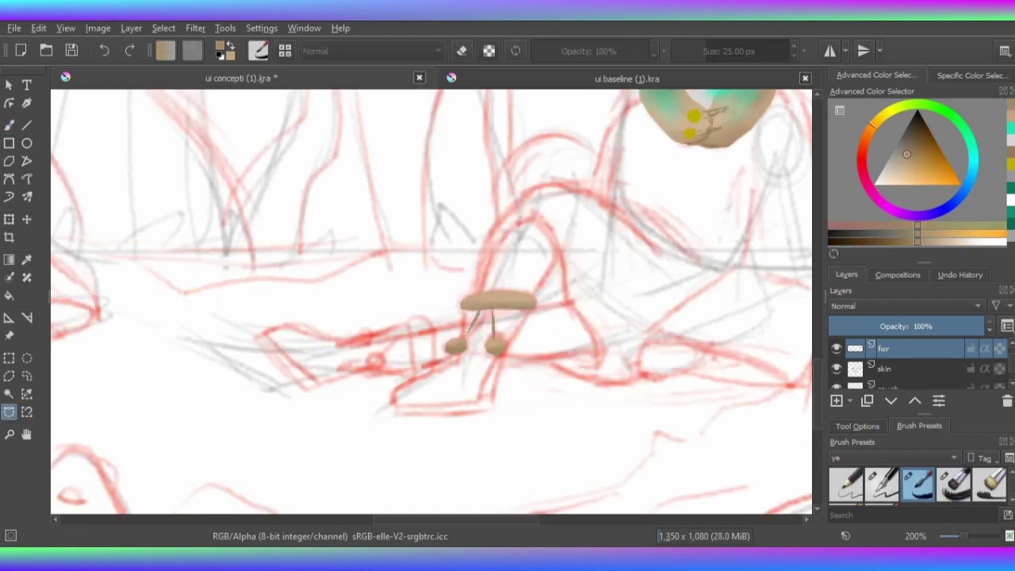
Select the near boot's sole and fill it with tan using Bristles-3 Large Smooth.
{"action": "left_click", "coordinate": [392, 407]}
{"action": "key", "text": "b"}
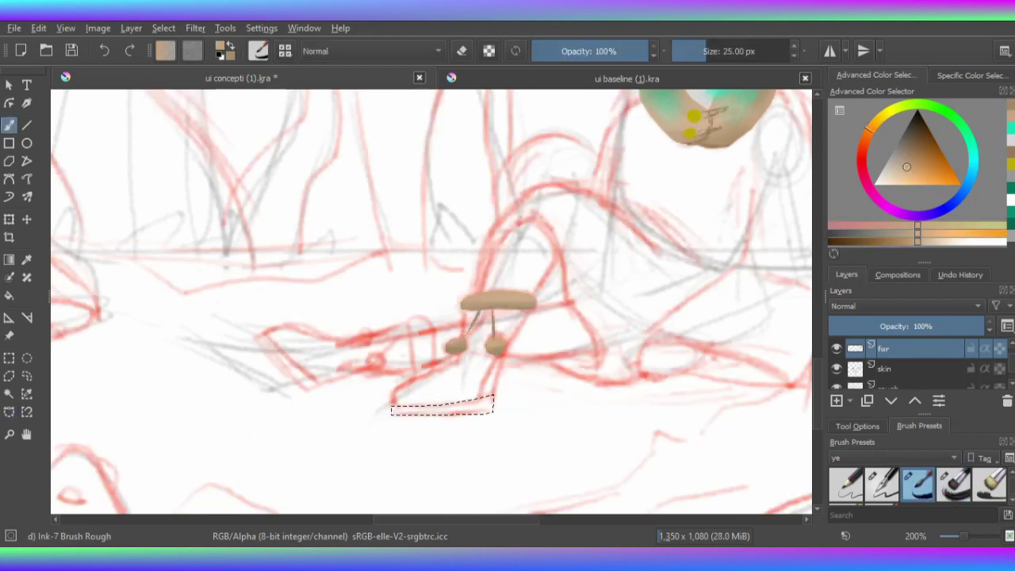
{"action": "key", "text": "/"}
{"action": "left_click_drag", "start_coordinate": [397, 406], "coordinate": [535, 402]}
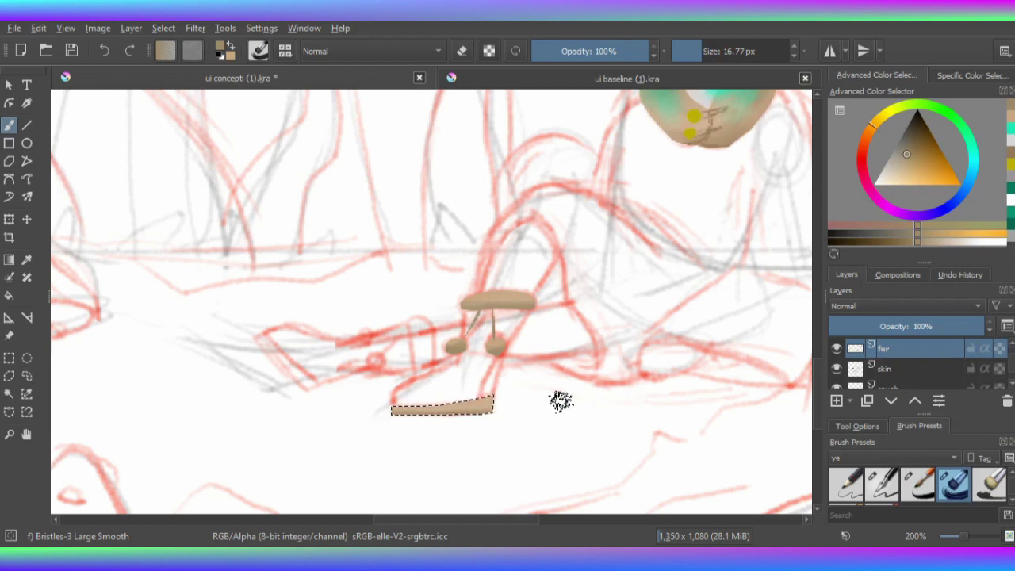
{"action": "key", "text": "shift+b"}
{"action": "key", "text": "ctrl+shift+a"}
Paint the far boot's cuff and pompoms tan on the fur layer and start outlining the garment on the cloth layer.
{"action": "left_click", "coordinate": [469, 331]}
{"action": "mouse_move", "coordinate": [407, 325]}
{"action": "left_mouse_down"}
{"action": "mouse_move", "coordinate": [469, 331]}
{"action": "mouse_move", "coordinate": [449, 442]}
{"action": "left_mouse_up"}
{"action": "left_click", "coordinate": [477, 382]}
{"action": "key", "text": "b"}
{"action": "key", "text": "shift+f"}
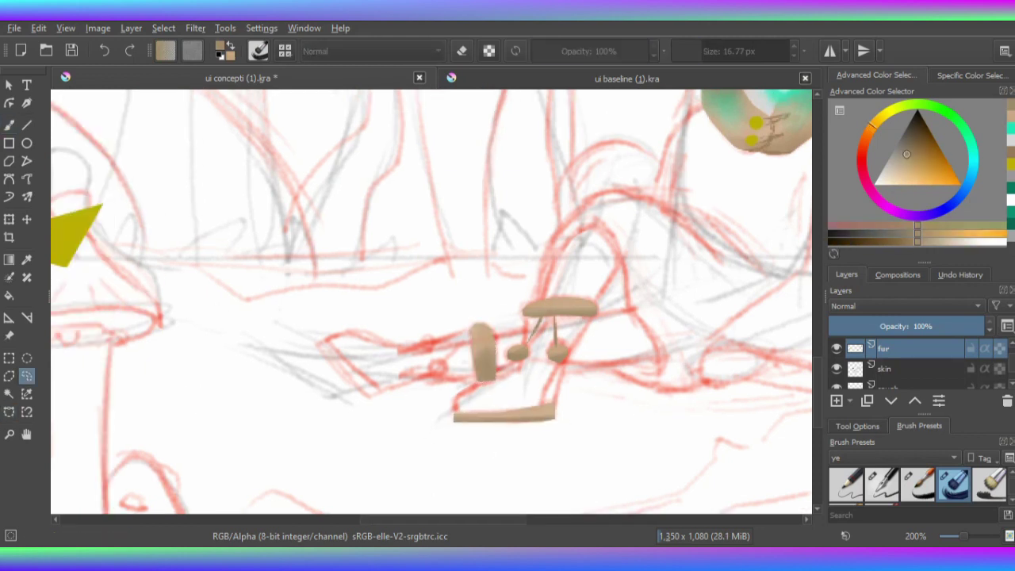
{"action": "key", "text": "b"}
{"action": "key", "text": "/"}
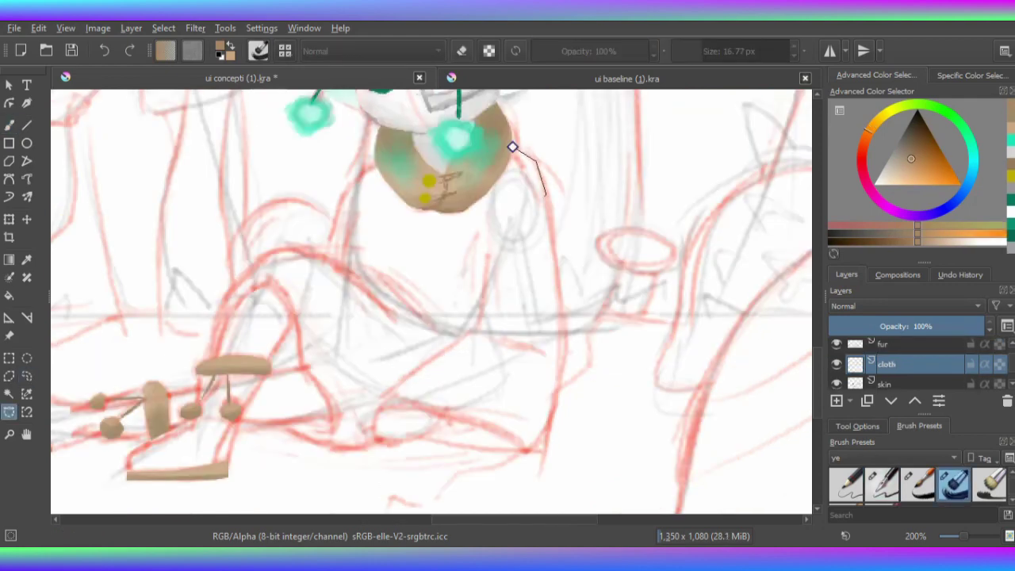
{"action": "key", "text": "shift+f"}
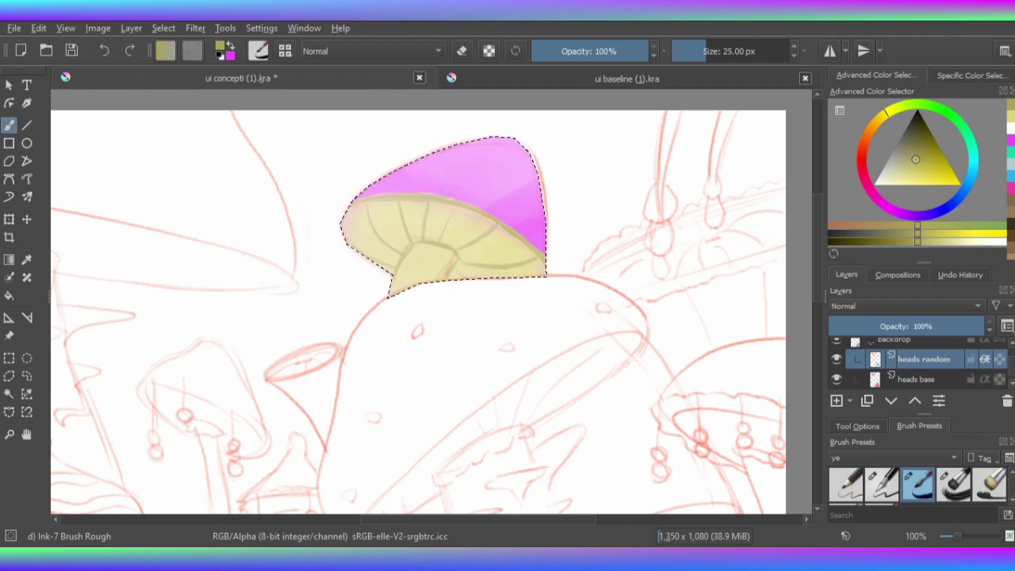
Shade the gills and stem of the magenta-capped mushroom olive on the heads random layer with Bristles-3 Large Smooth.
{"action": "key", "text": "slash"}
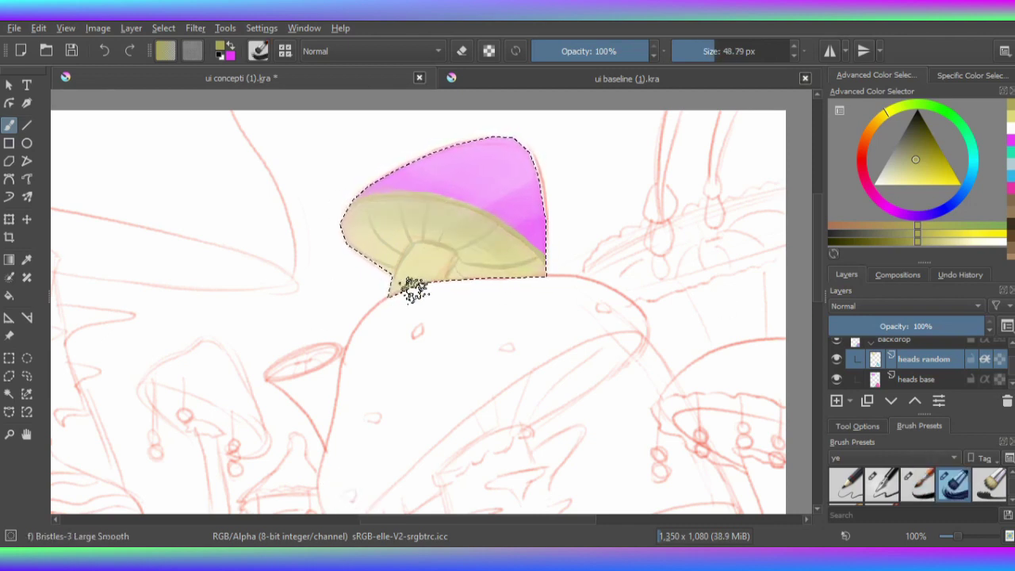
{"action": "key", "text": "slash"}
{"action": "left_click", "coordinate": [451, 195], "text": "ctrl"}
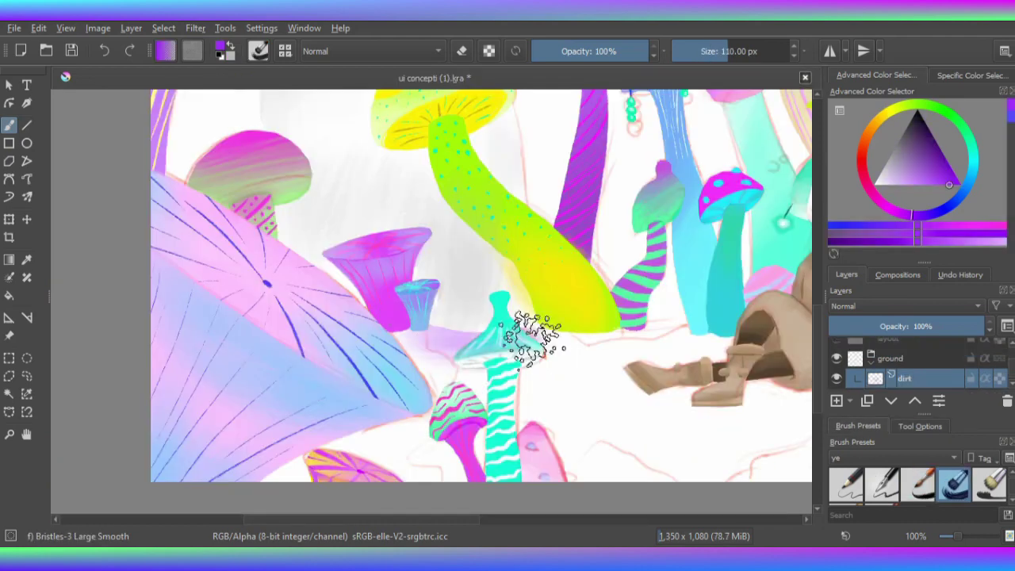
Paint the forest floor purple on the dirt layer with a 110 px bristle brush and add magenta colour on the bleh layer.
{"action": "mouse_move", "coordinate": [526, 340]}
{"action": "left_mouse_down"}
{"action": "mouse_move", "coordinate": [681, 338]}
{"action": "mouse_move", "coordinate": [436, 347]}
{"action": "mouse_move", "coordinate": [467, 424]}
{"action": "left_mouse_up"}
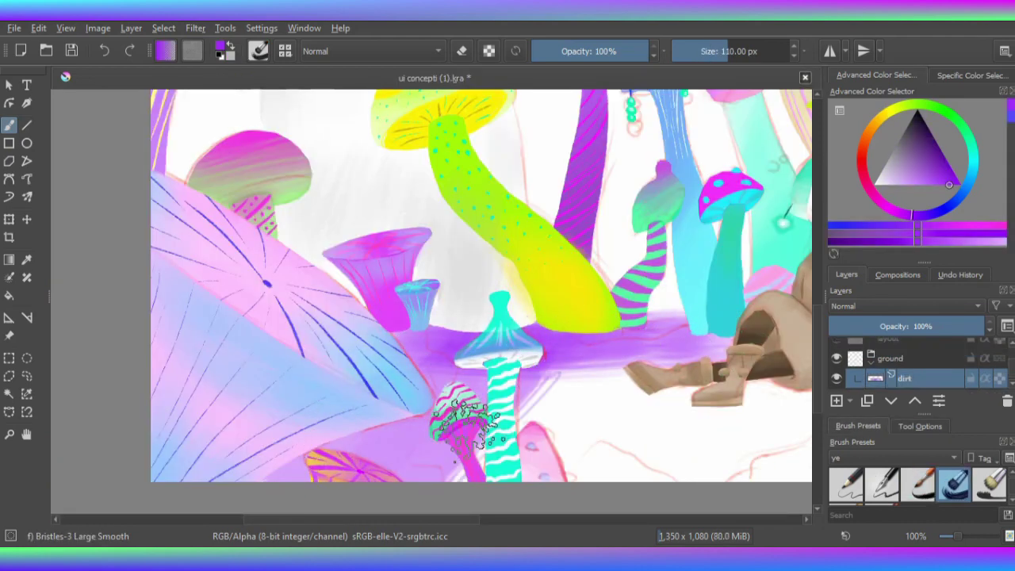
{"action": "scroll", "coordinate": [466, 425], "scroll_direction": "down", "scroll_amount": 2}
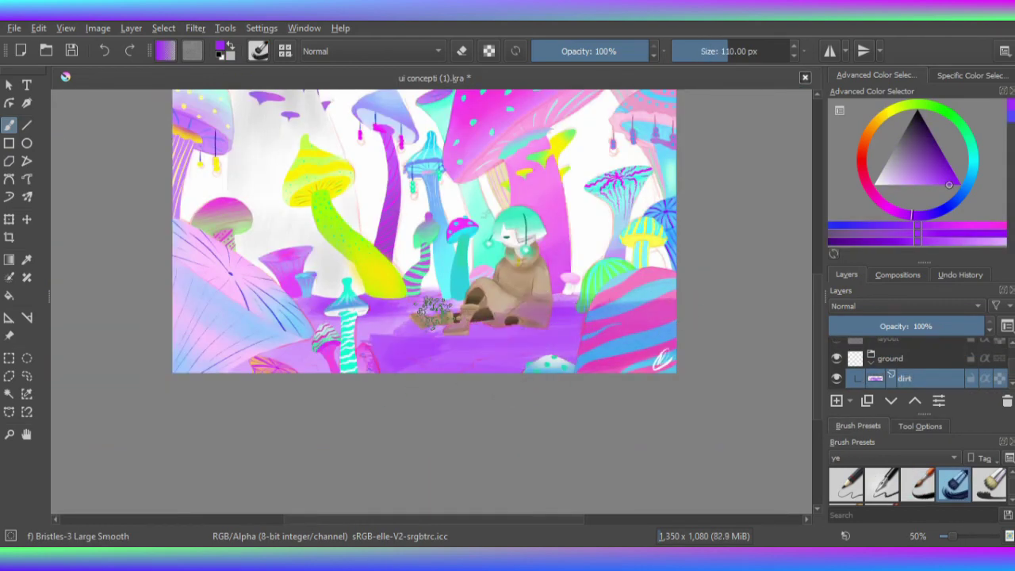
{"action": "left_click_drag", "start_coordinate": [432, 314], "coordinate": [415, 385]}
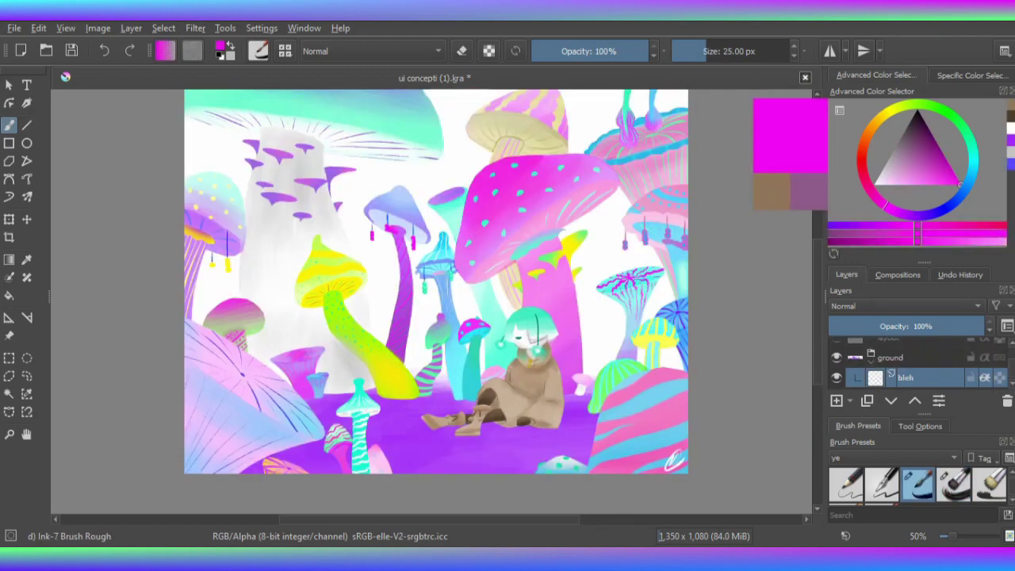
{"action": "right_click", "coordinate": [514, 290]}
{"action": "left_click", "coordinate": [453, 358]}
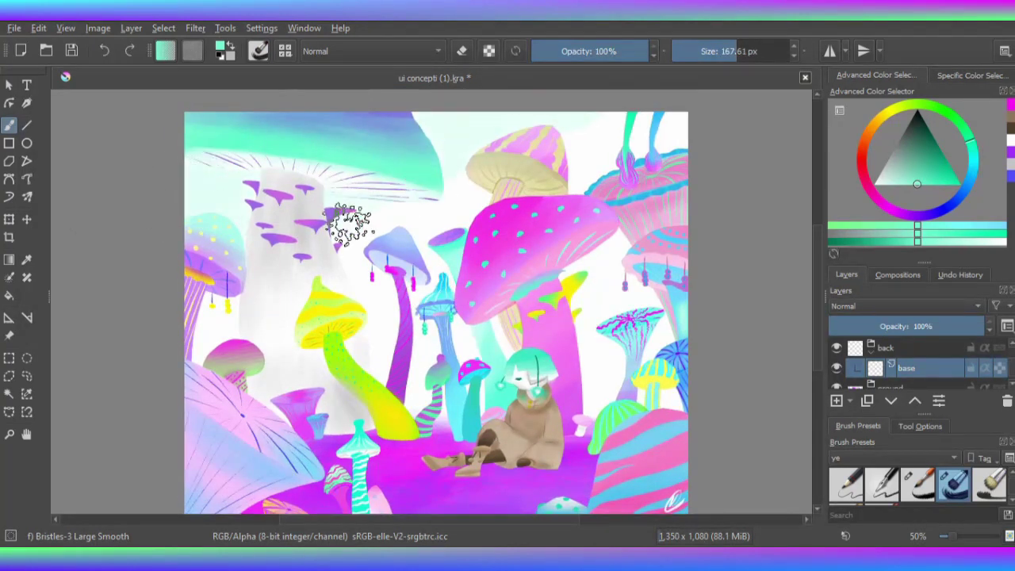
Paint the sky behind the mushrooms pale mint blending into teal on the back group's base layer, enlarging the bristle brush to 285.12 px.
{"action": "left_click", "coordinate": [454, 206], "text": "ctrl"}
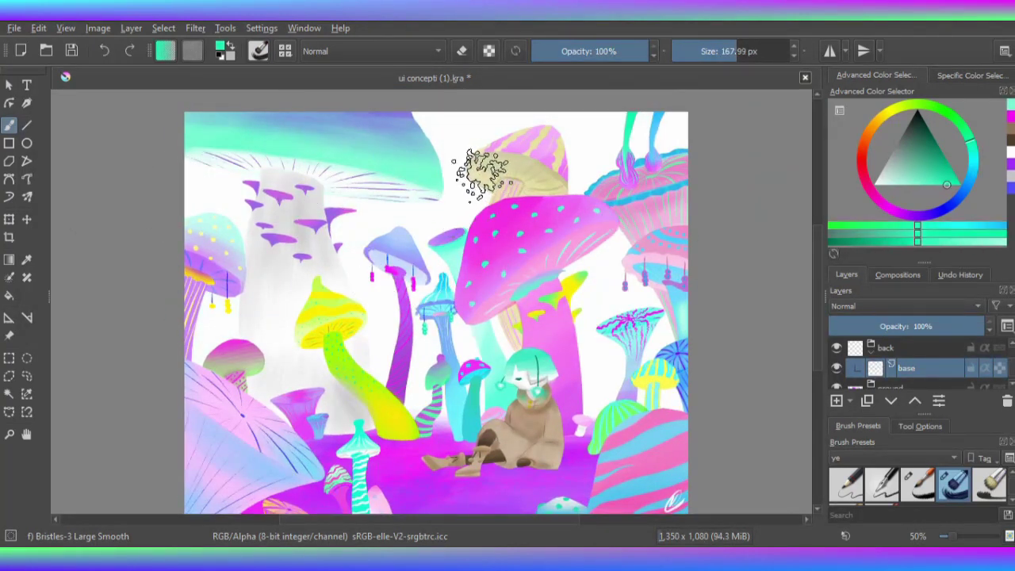
{"action": "key", "text": "bracketright"}
{"action": "key", "text": "bracketright"}
{"action": "key", "text": "bracketright"}
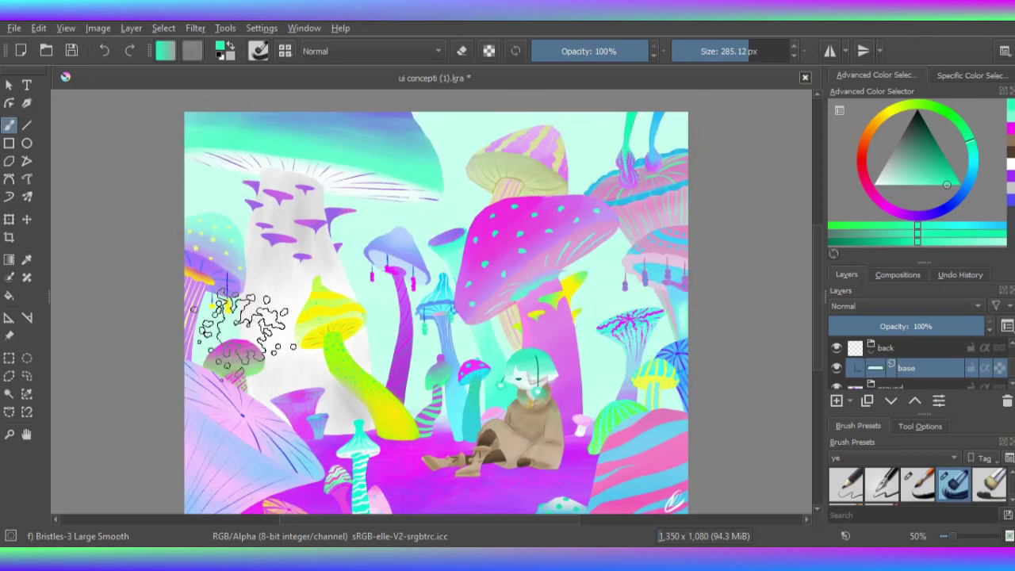
{"action": "left_click", "coordinate": [628, 369]}
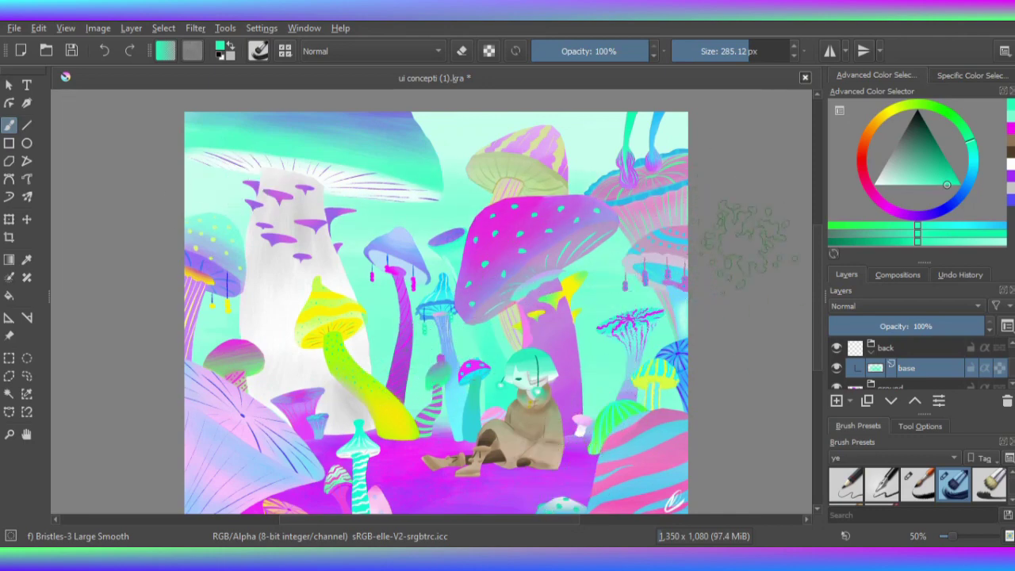
Add a paint layer named splat above the base layer in the back group.
{"action": "key", "text": "Insert"}
{"action": "type", "text": "spla"}
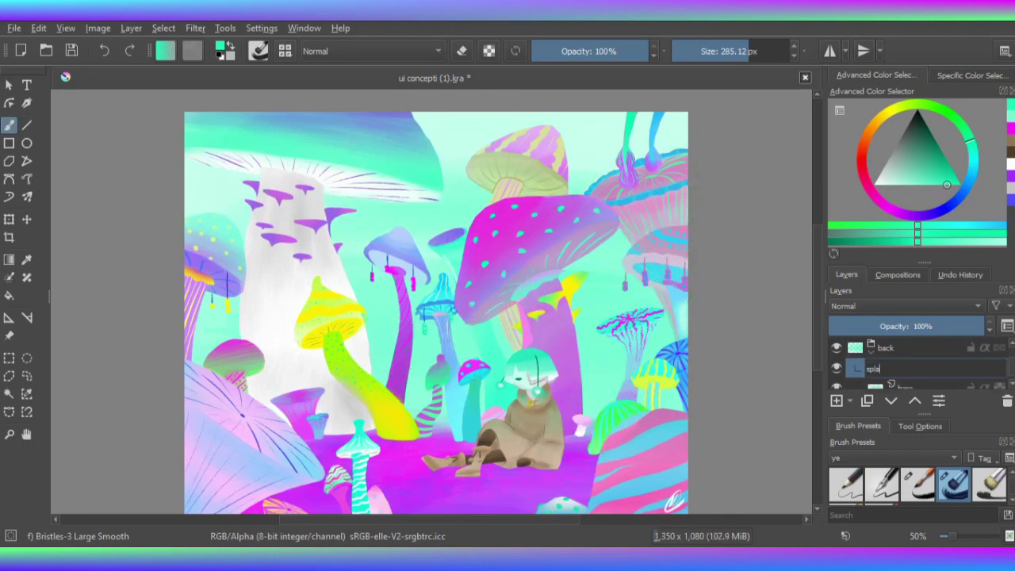
{"action": "type", "text": "t"}
{"action": "key", "text": "Return"}
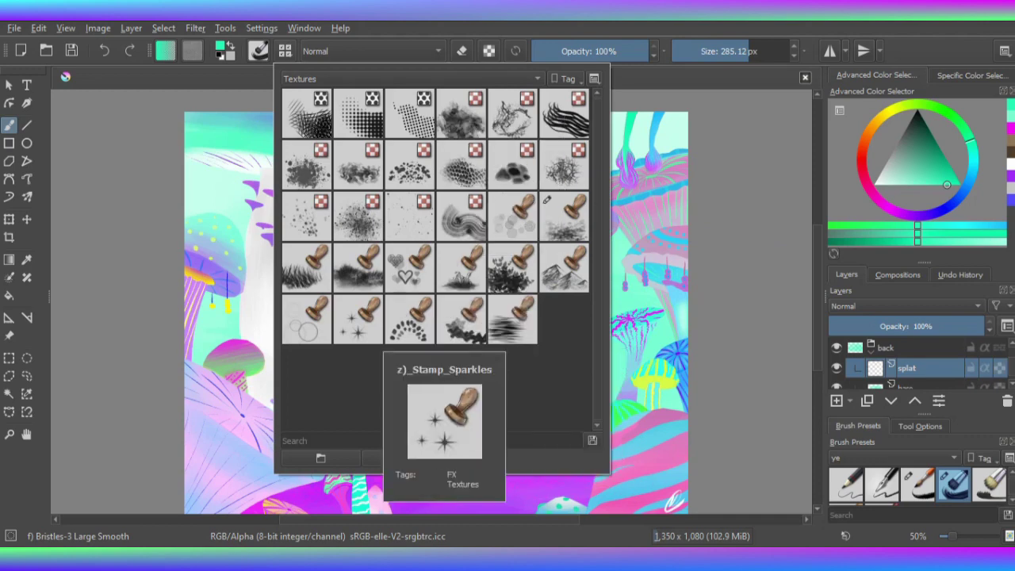
Paint cloudy magenta patches across the background on the splat layer with y) Texture Big, reducing the brush to 300.49 px.
{"action": "left_click", "coordinate": [456, 162]}
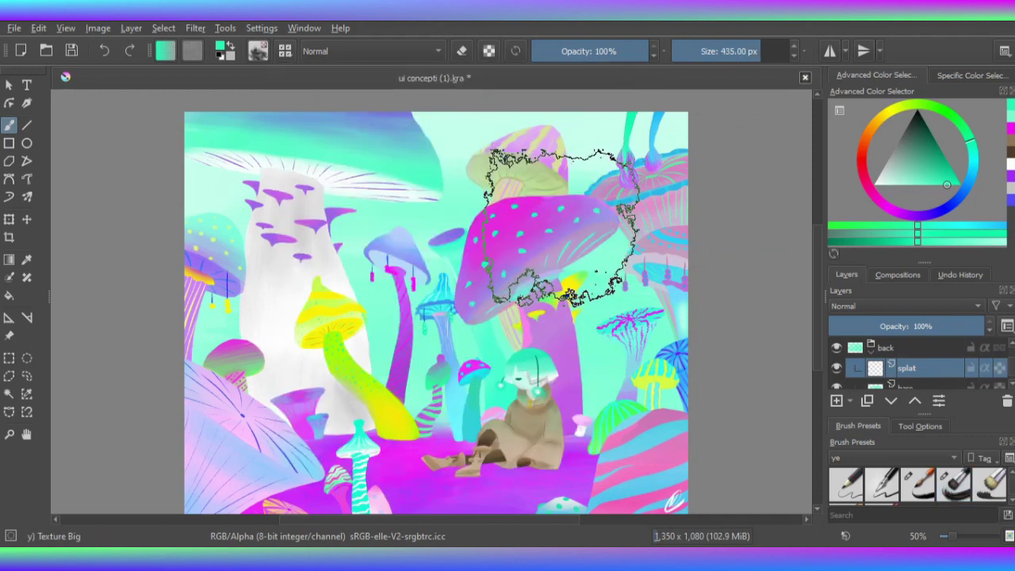
{"action": "mouse_move", "coordinate": [205, 198]}
{"action": "left_mouse_down"}
{"action": "mouse_move", "coordinate": [215, 147]}
{"action": "mouse_move", "coordinate": [202, 341]}
{"action": "left_mouse_up"}
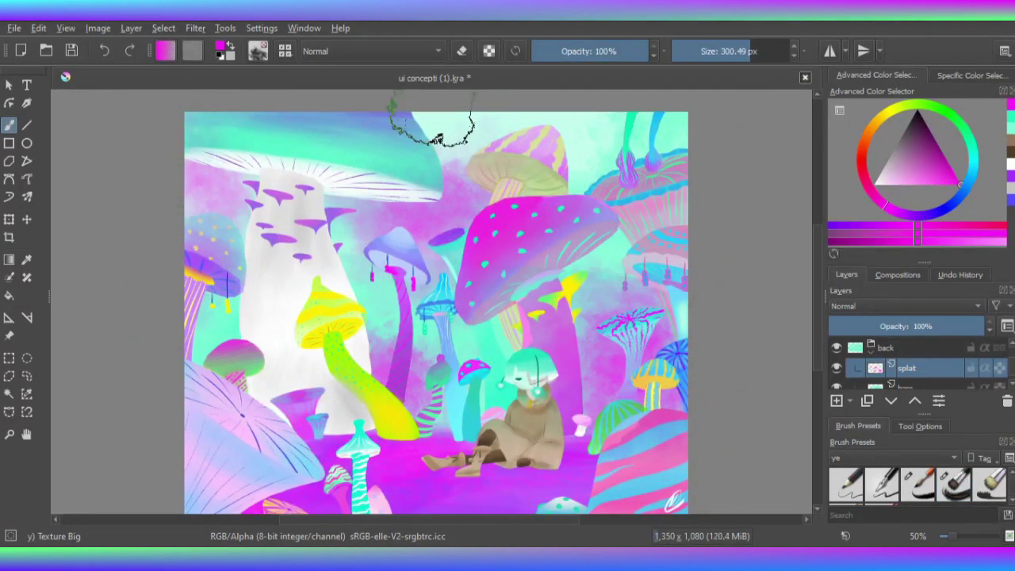
{"action": "left_click", "coordinate": [936, 484]}
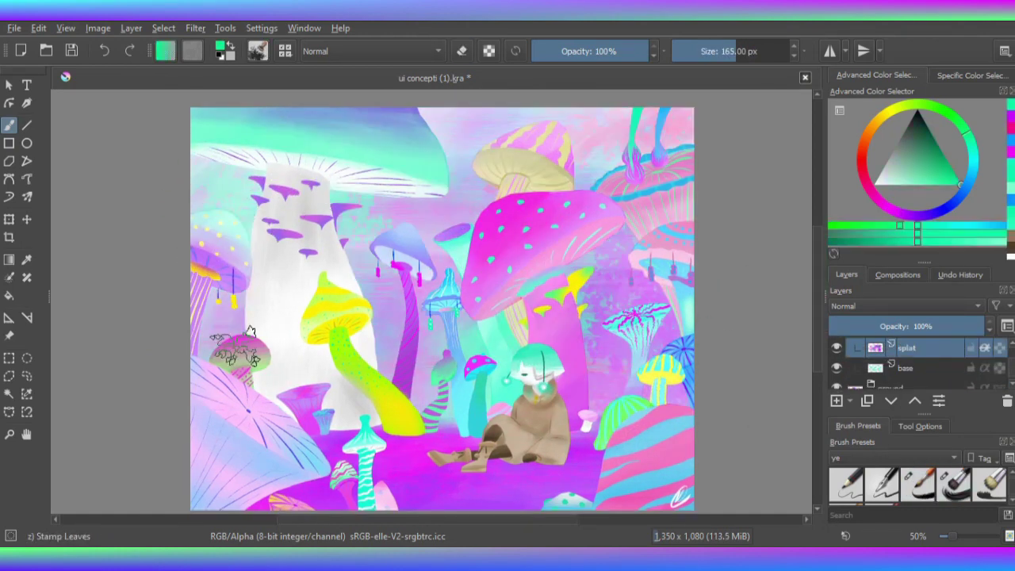
Texture the background with z) Stamp Leaves at 165 px in green and deep blue on the splat layer.
{"action": "right_click", "coordinate": [374, 367]}
{"action": "left_click", "coordinate": [397, 333]}
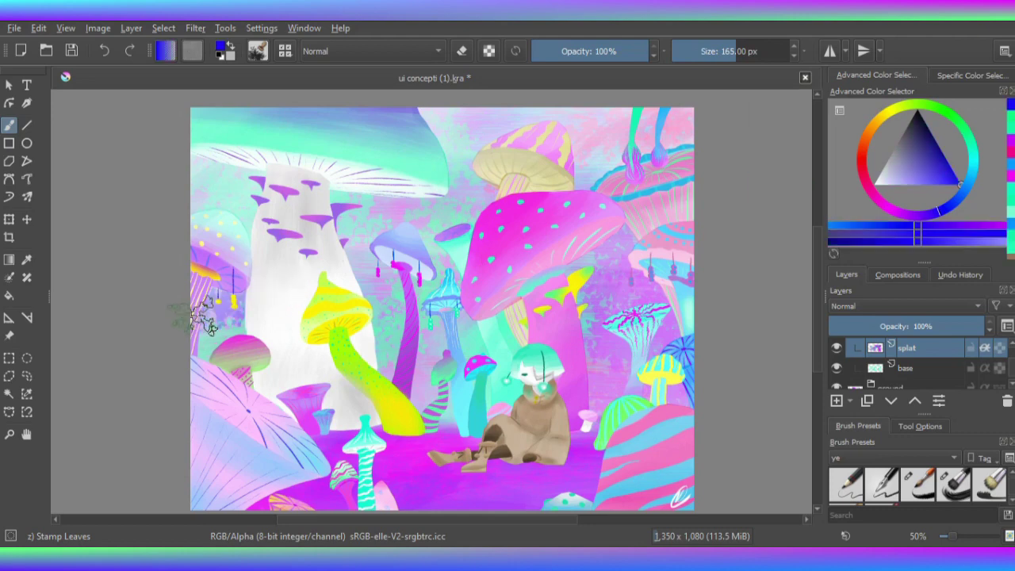
{"action": "left_click", "coordinate": [349, 318]}
Streak magenta strands through the background with y) Texture Hair at 70 px and sample a purple from the painting.
{"action": "key", "text": "F6"}
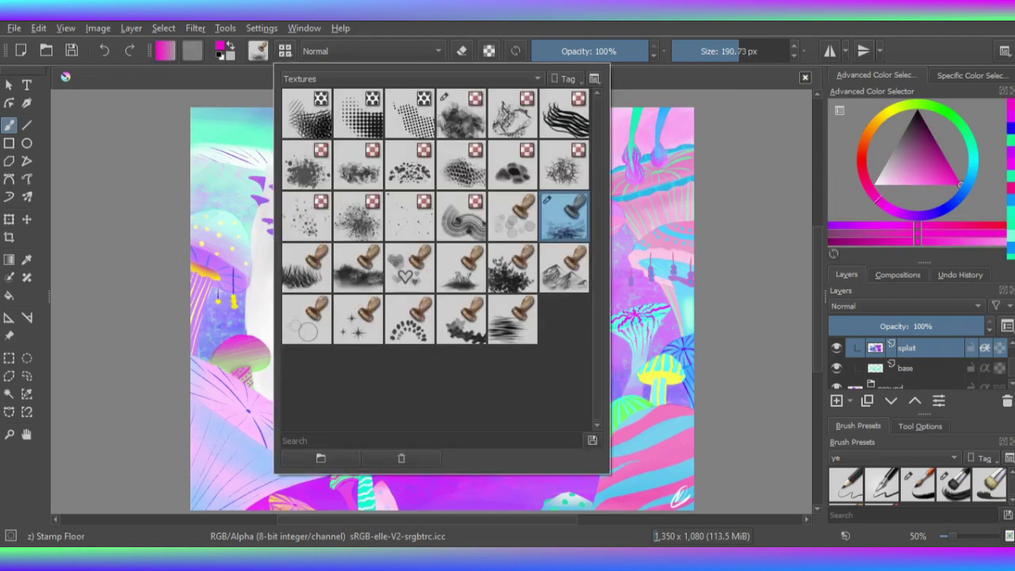
{"action": "left_click", "coordinate": [564, 117]}
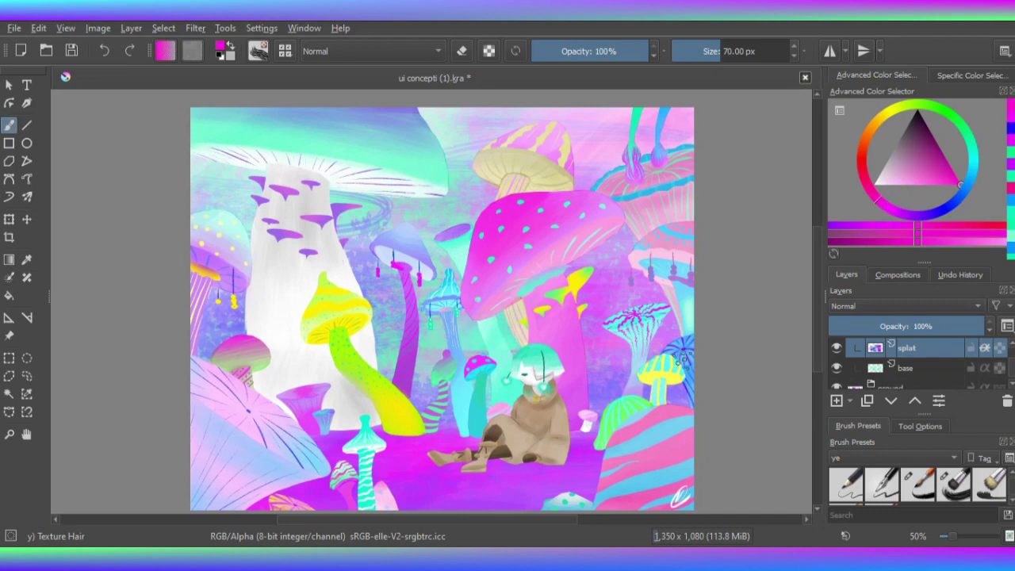
{"action": "left_click", "coordinate": [548, 317], "text": "ctrl"}
Dab the background with v) Texture Impressionism at 80 px in purple and v) Texture Pointillism at 55 px in blue.
{"action": "key", "text": "/"}
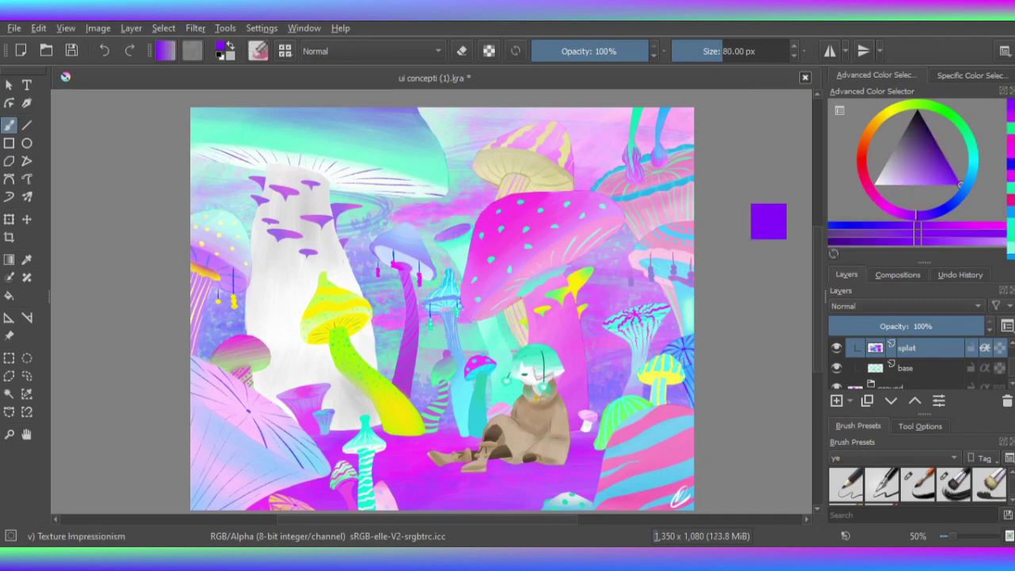
{"action": "left_click", "coordinate": [553, 325], "text": "ctrl"}
{"action": "left_click", "coordinate": [444, 210], "text": "ctrl"}
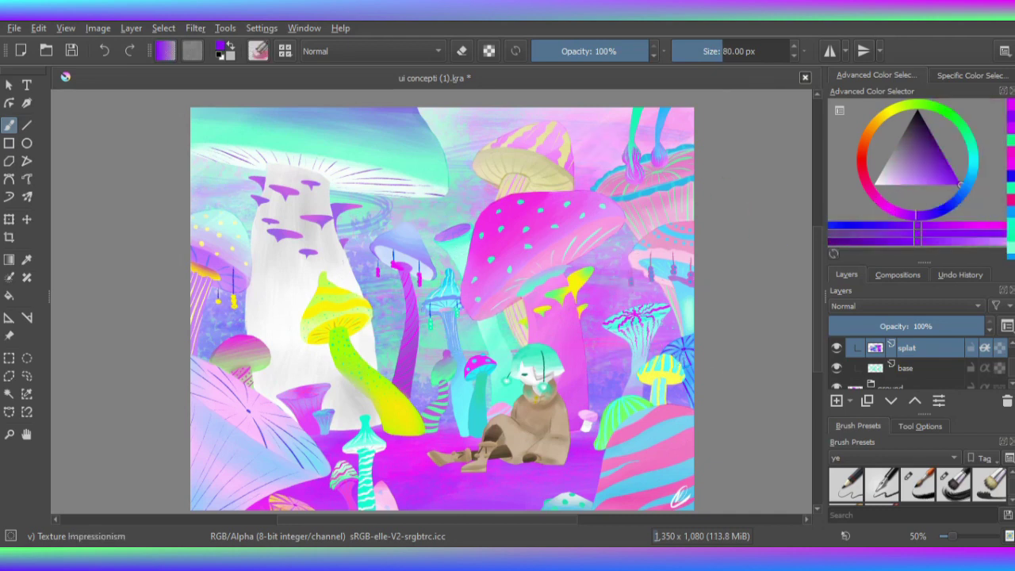
{"action": "key", "text": "/"}
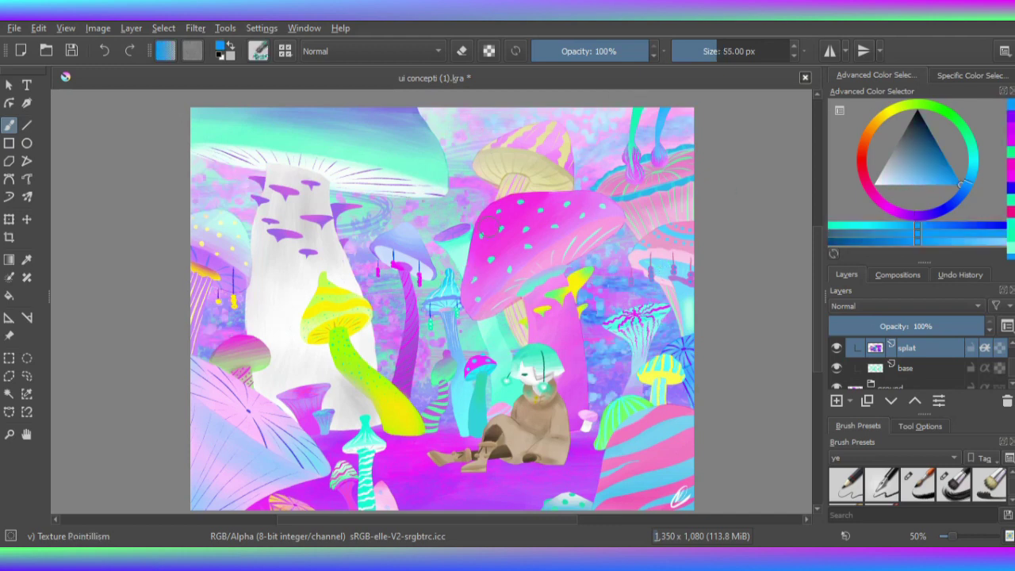
Stipple blue dots over the forest floor around the seated character with v) Texture Pointillism on the bleh layer.
{"action": "key", "text": "Page_Down"}
{"action": "key", "text": "Page_Down"}
{"action": "key", "text": "Page_Down"}
{"action": "left_click_drag", "start_coordinate": [575, 484], "coordinate": [432, 500]}
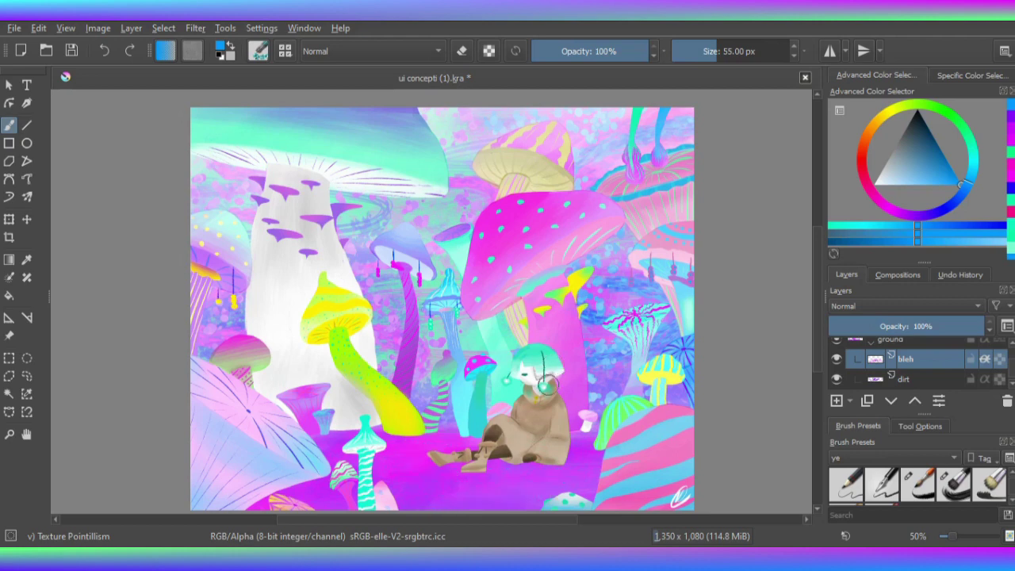
{"action": "key", "text": "bracketleft"}
{"action": "key", "text": "bracketleft"}
{"action": "key", "text": "bracketleft"}
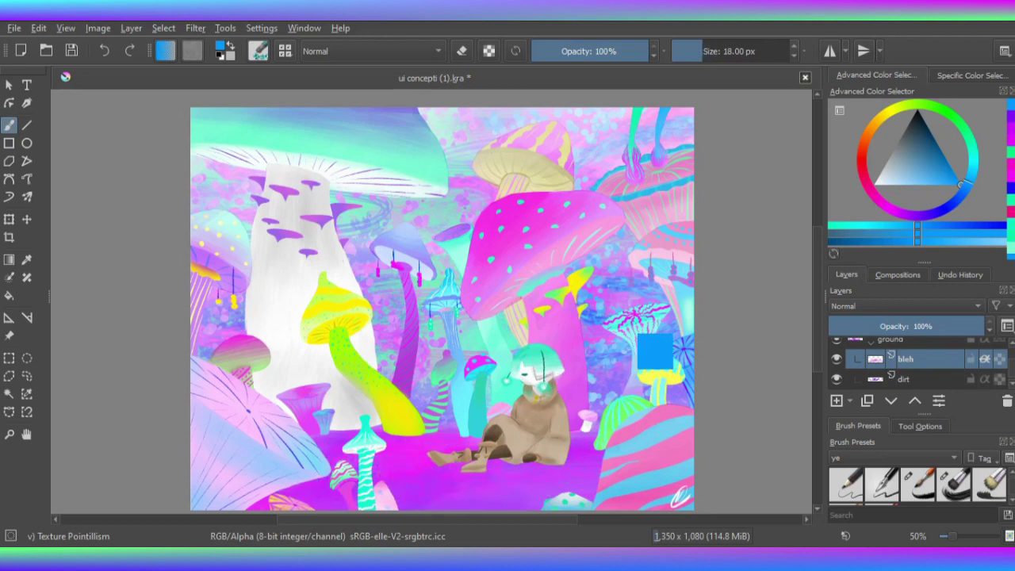
{"action": "key", "text": "bracketright"}
{"action": "key", "text": "bracketright"}
{"action": "key", "text": "bracketright"}
{"action": "key", "text": "bracketright"}
{"action": "mouse_move", "coordinate": [302, 476]}
{"action": "left_mouse_down"}
{"action": "mouse_move", "coordinate": [668, 472]}
{"action": "mouse_move", "coordinate": [317, 466]}
{"action": "mouse_move", "coordinate": [484, 479]}
{"action": "left_mouse_up"}
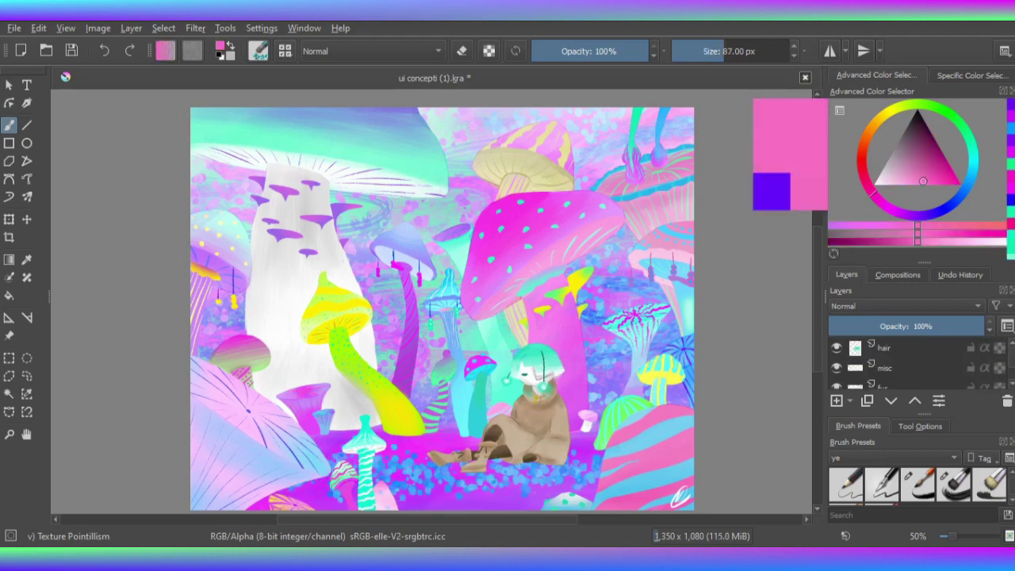
Sample purple for the spatter on the ambiance layer and erase the spatter over the signature with d) Ink-7 Brush Rough at 28.28 px.
{"action": "left_click", "coordinate": [483, 479], "text": "ctrl"}
{"action": "left_click", "coordinate": [264, 486], "text": "ctrl"}
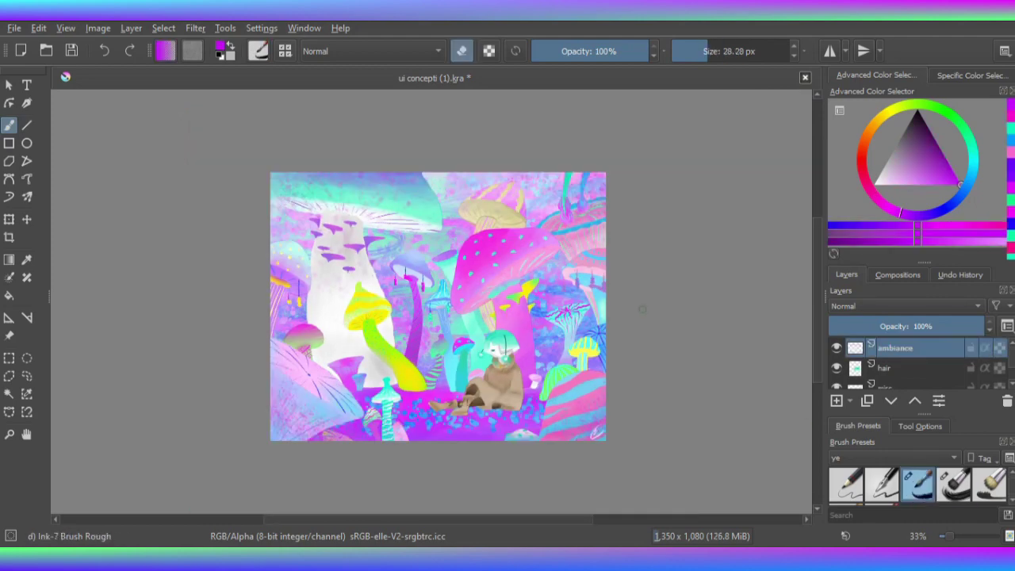
{"action": "scroll", "coordinate": [555, 312], "scroll_direction": "up", "scroll_amount": 5}
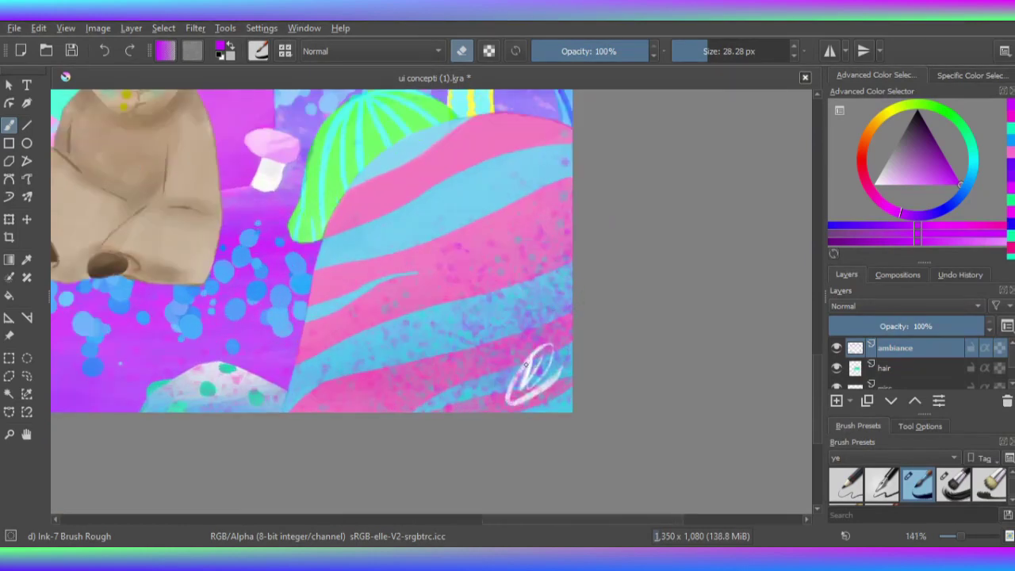
{"action": "mouse_move", "coordinate": [520, 391]}
{"action": "left_mouse_down"}
{"action": "mouse_move", "coordinate": [556, 358]}
{"action": "mouse_move", "coordinate": [541, 349]}
{"action": "mouse_move", "coordinate": [528, 392]}
{"action": "mouse_move", "coordinate": [545, 351]}
{"action": "left_mouse_up"}
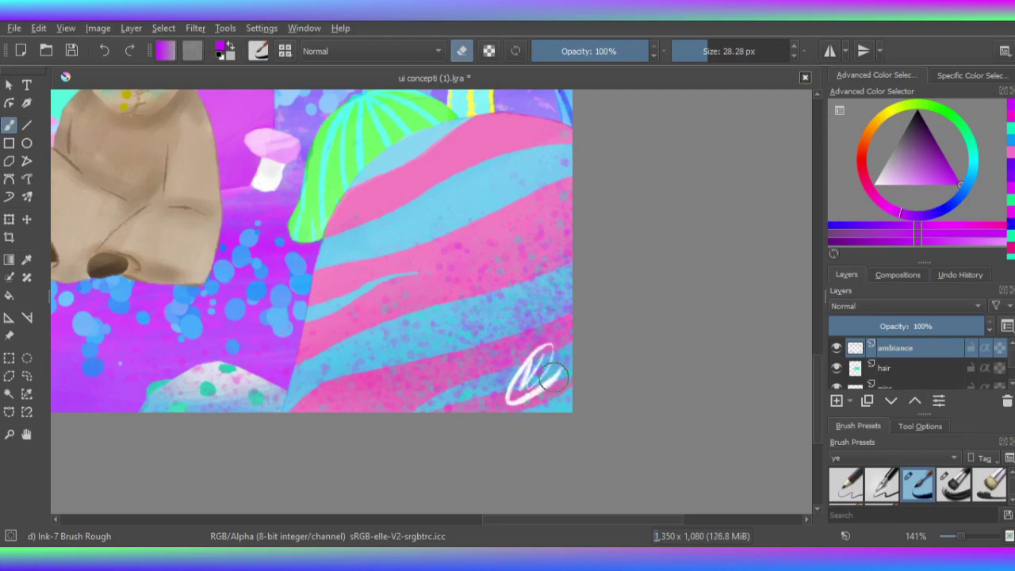
{"action": "key", "text": "minus"}
{"action": "key", "text": "minus"}
{"action": "key", "text": "minus"}
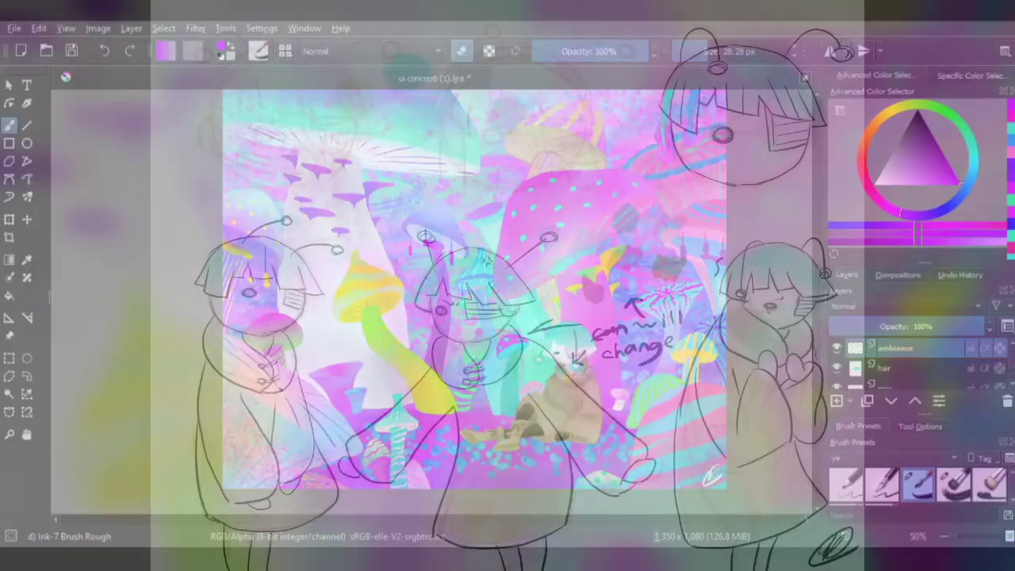